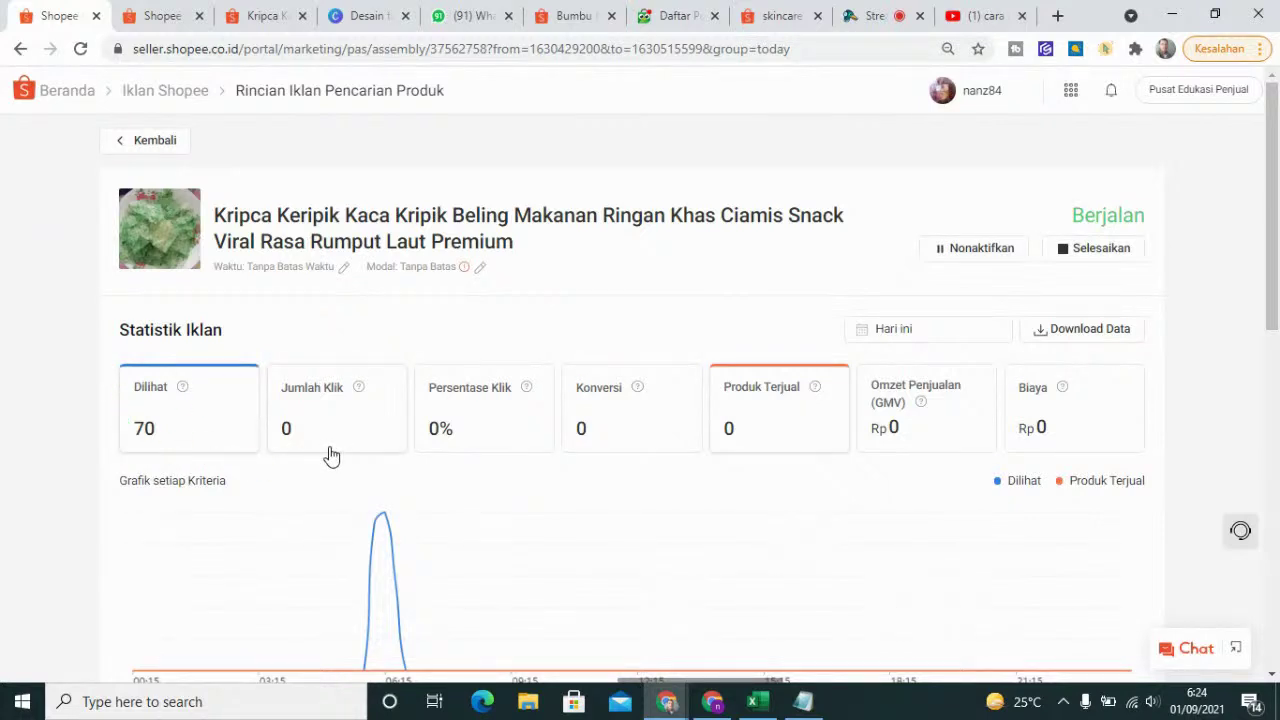
# - Review the Kripca ad's statistics and look through its full list of search keywords, including beledag kripca
pyautogui.moveTo(314, 546)
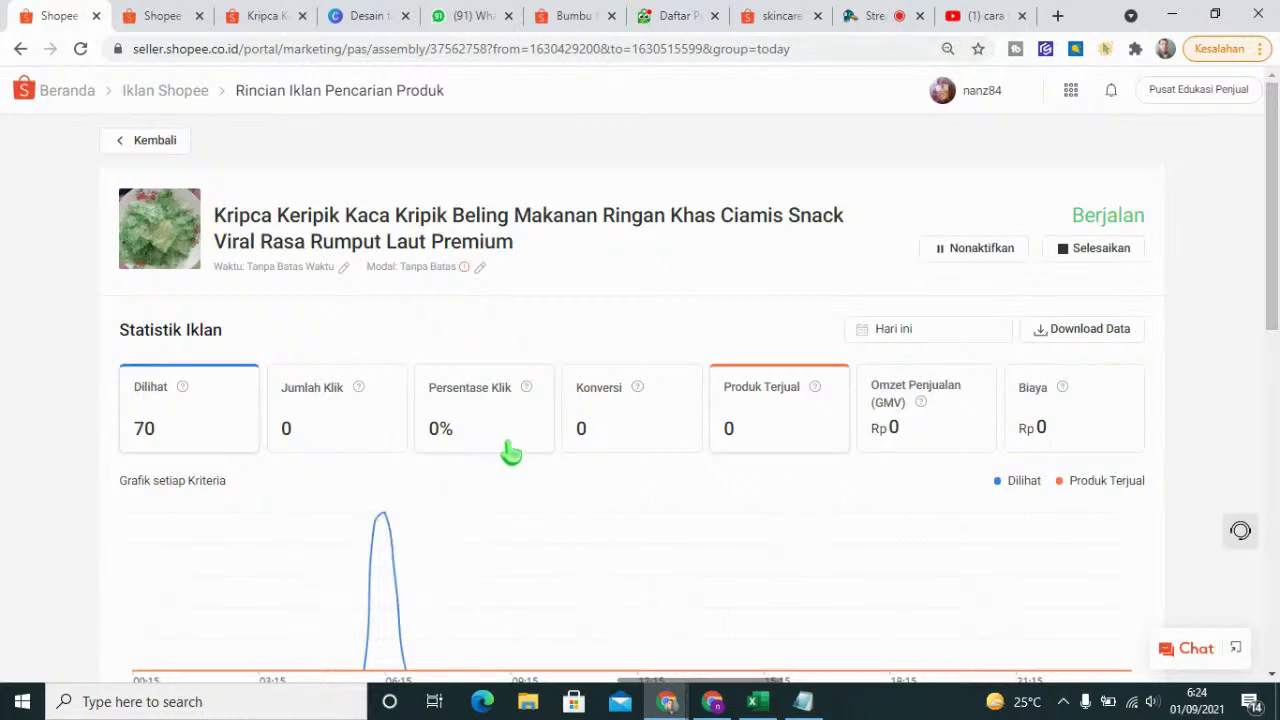
pyautogui.scroll(-1, 505, 483)
pyautogui.scroll(-5, 505, 483)
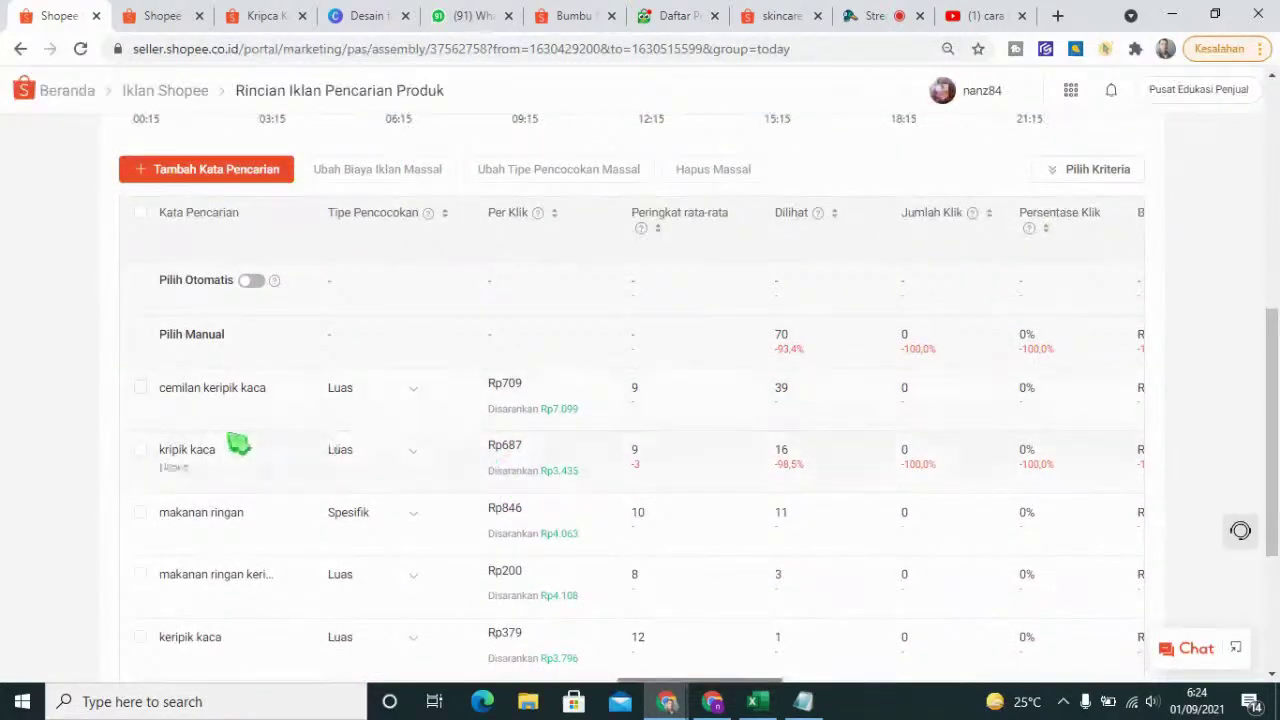
pyautogui.scroll(-3, 362, 423)
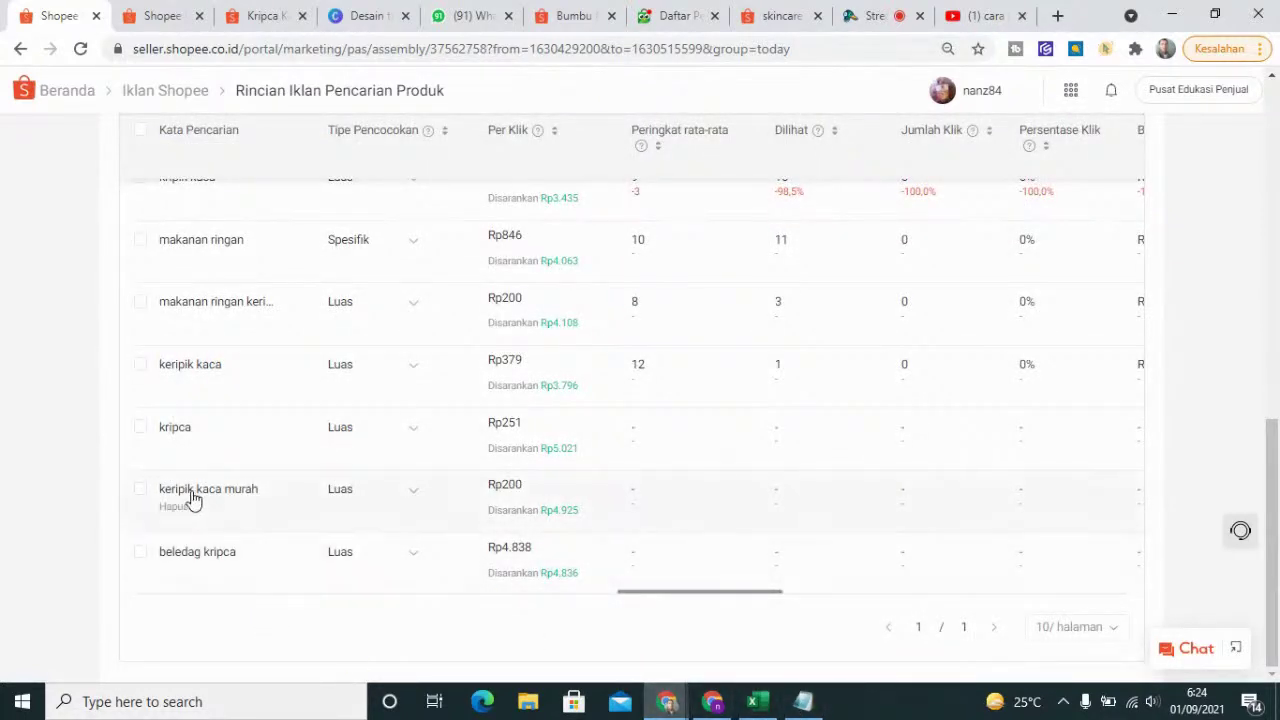
pyautogui.scroll(4, 193, 500)
pyautogui.scroll(-4, 309, 505)
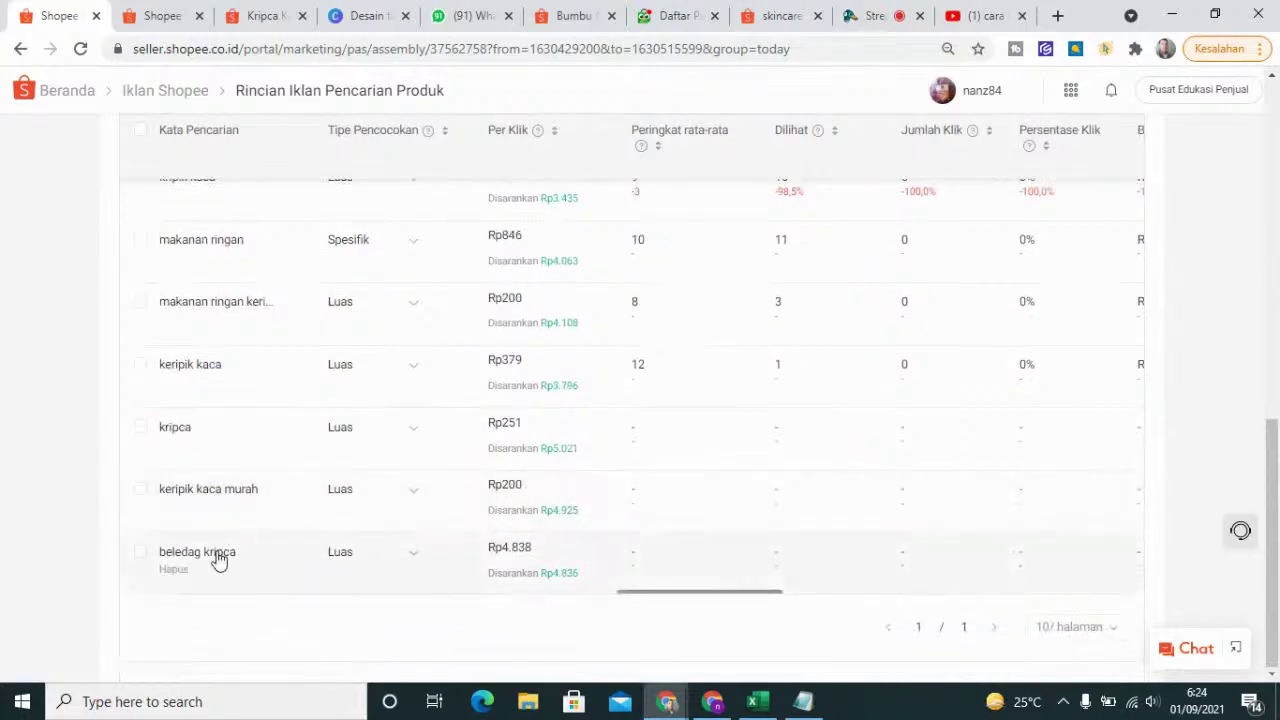
# - Switch to the Excel ad report and examine the Dilihat, Jumlah Klik, Persentase Klik and Konversi column headings
pyautogui.click(757, 701)
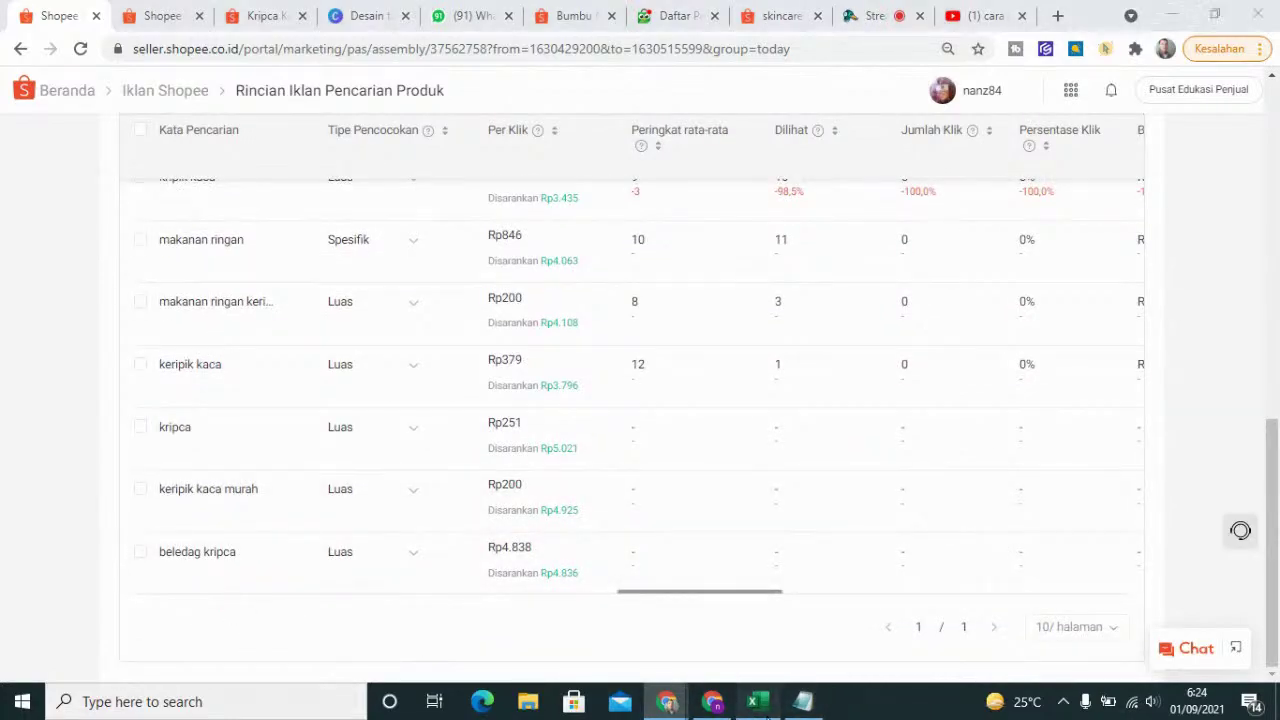
pyautogui.scroll(9, 474, 334)
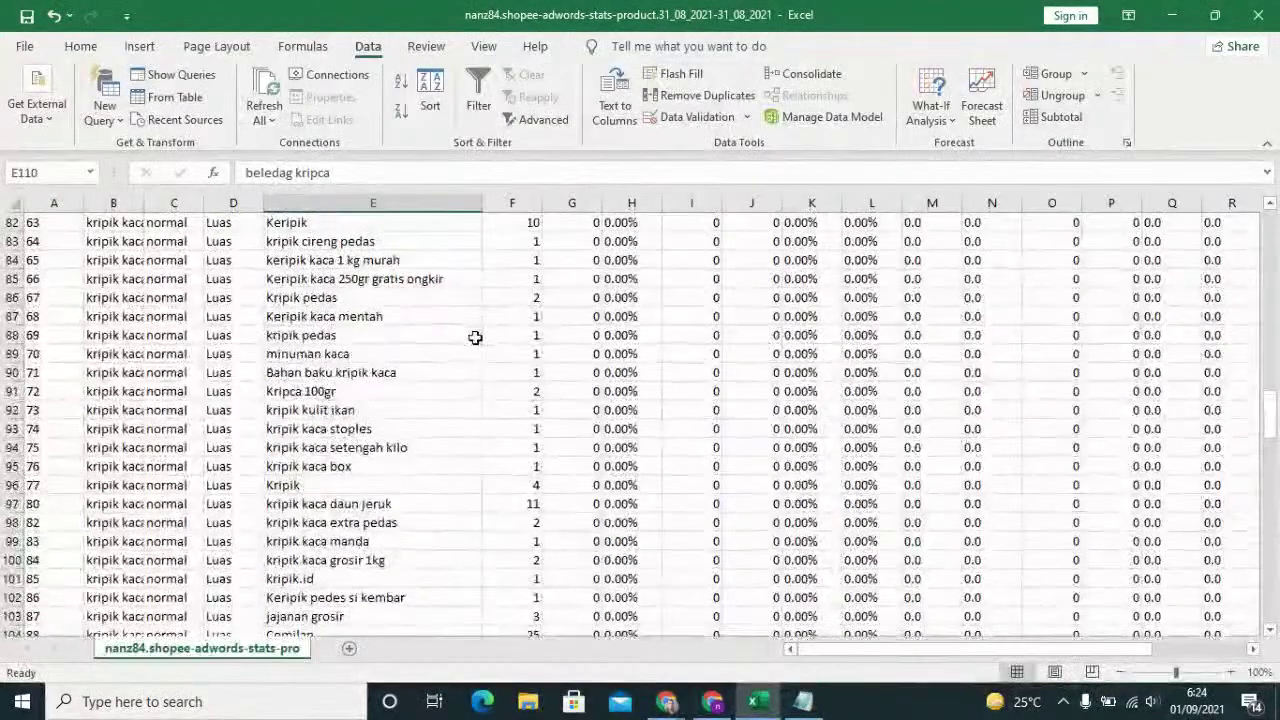
pyautogui.scroll(11, 586, 323)
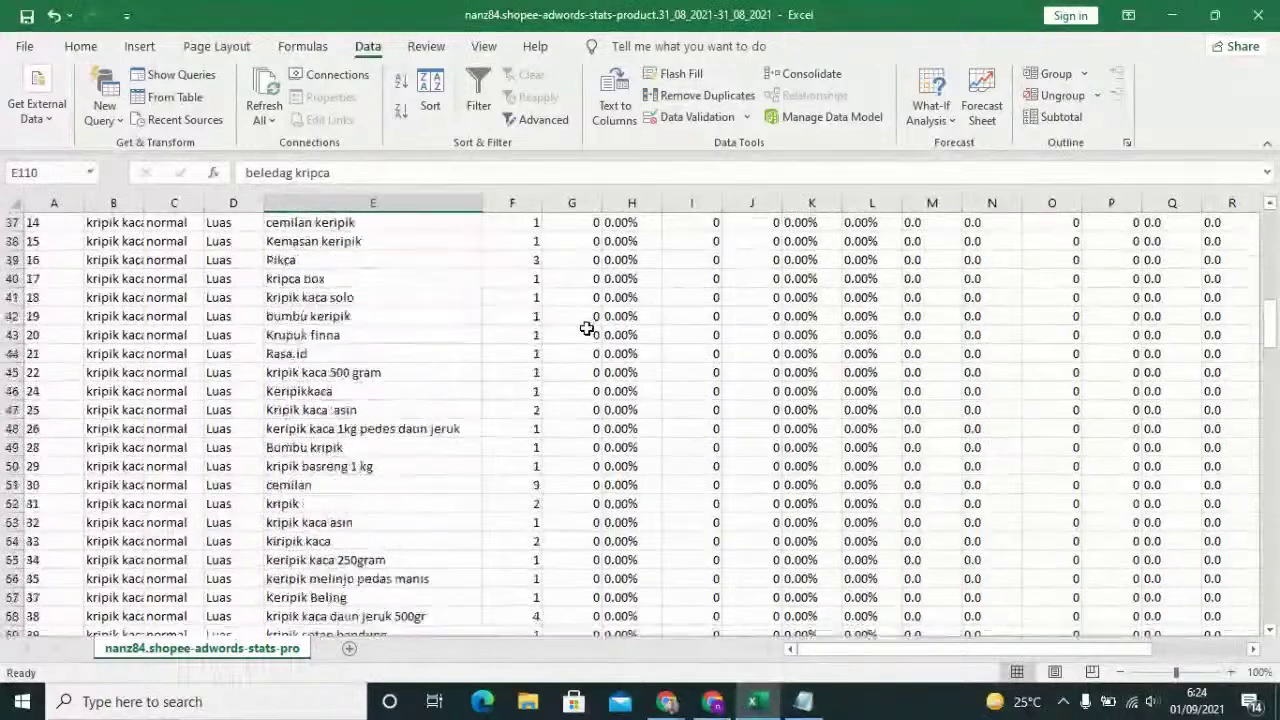
pyautogui.scroll(11, 718, 312)
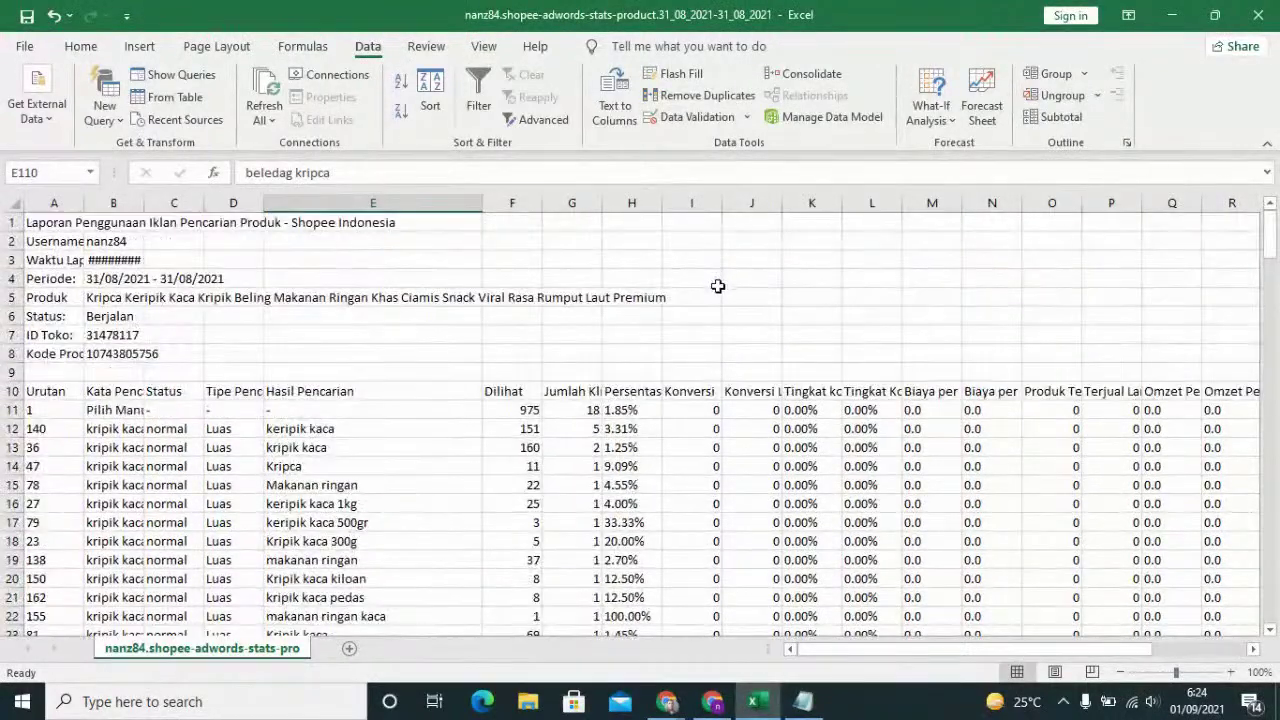
pyautogui.click(516, 393)
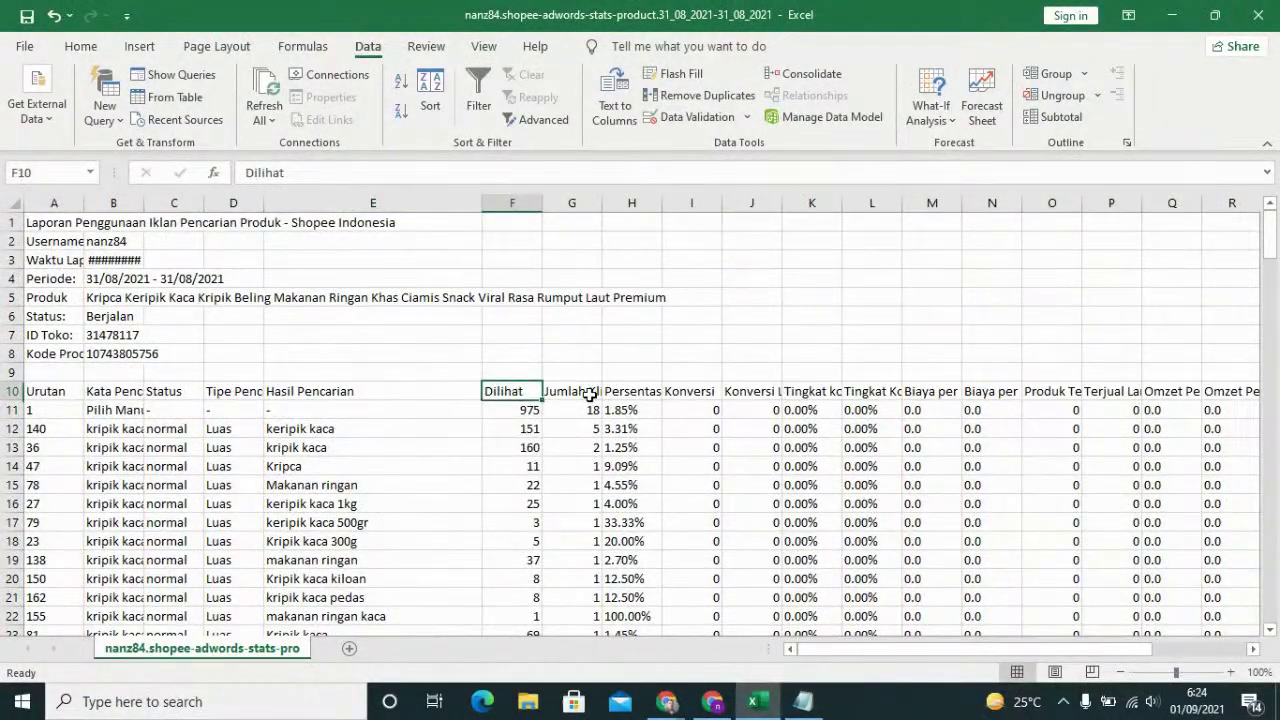
pyautogui.click(562, 392)
pyautogui.click(632, 395)
pyautogui.click(695, 393)
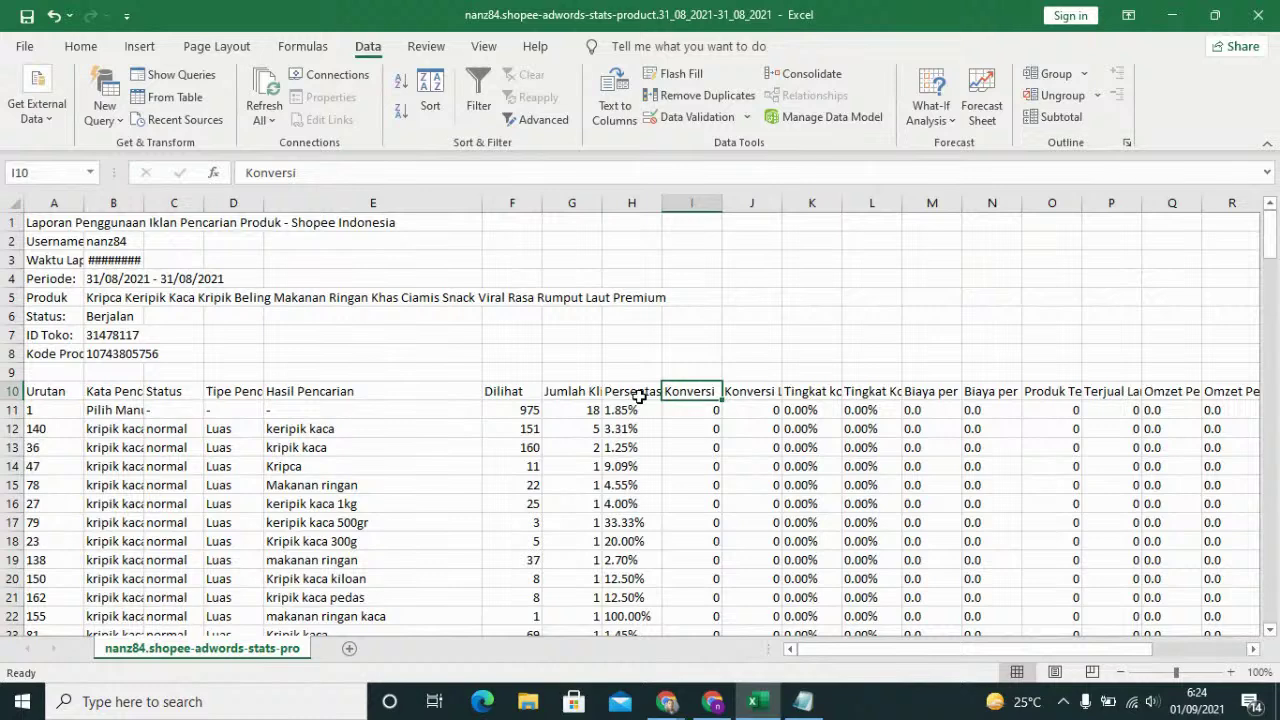
# - Compare the Dilihat column with the click columns and inspect the search term keripik kaca in E12
pyautogui.click(512, 392)
pyautogui.moveTo(580, 390); pyautogui.dragTo(632, 392)
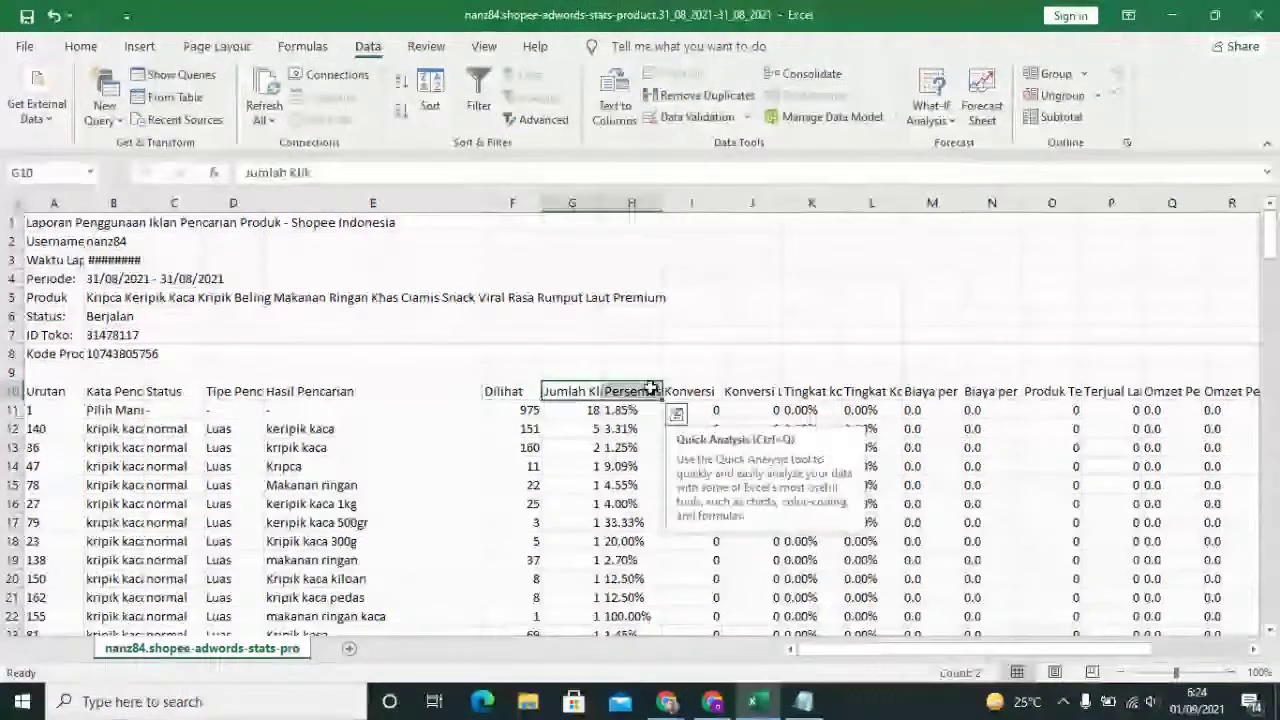
pyautogui.click(500, 391)
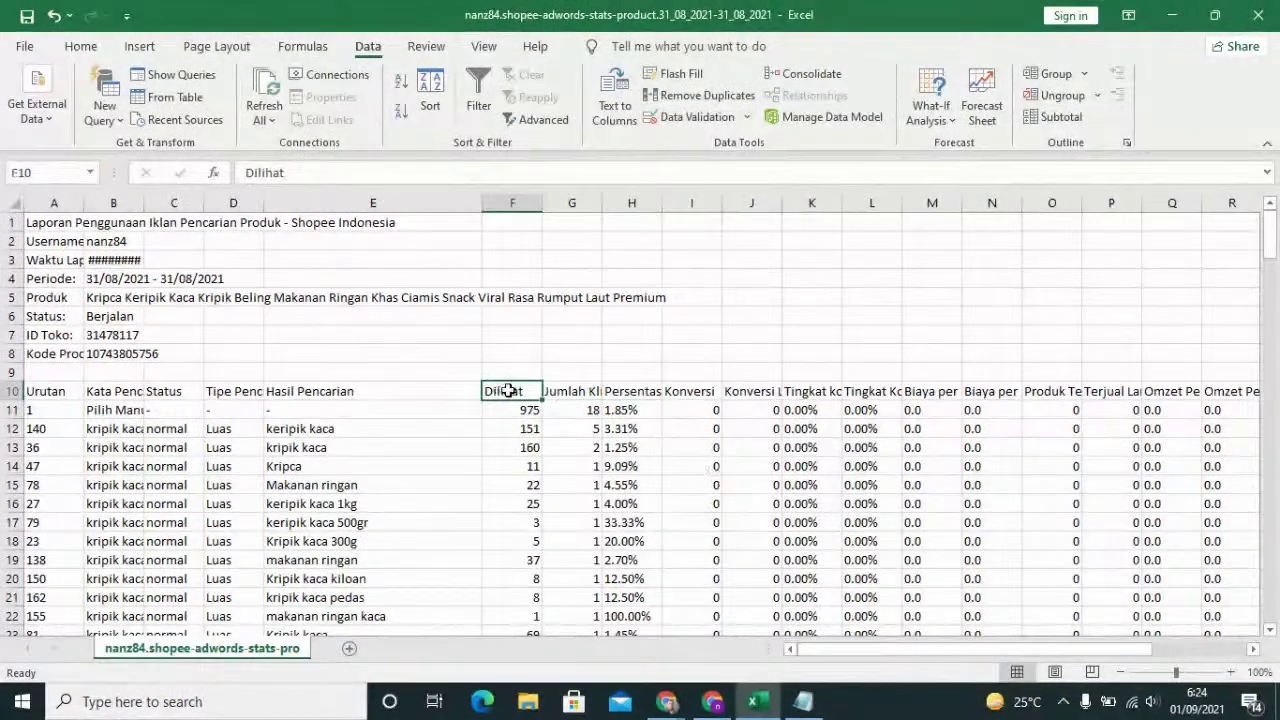
pyautogui.click(581, 393)
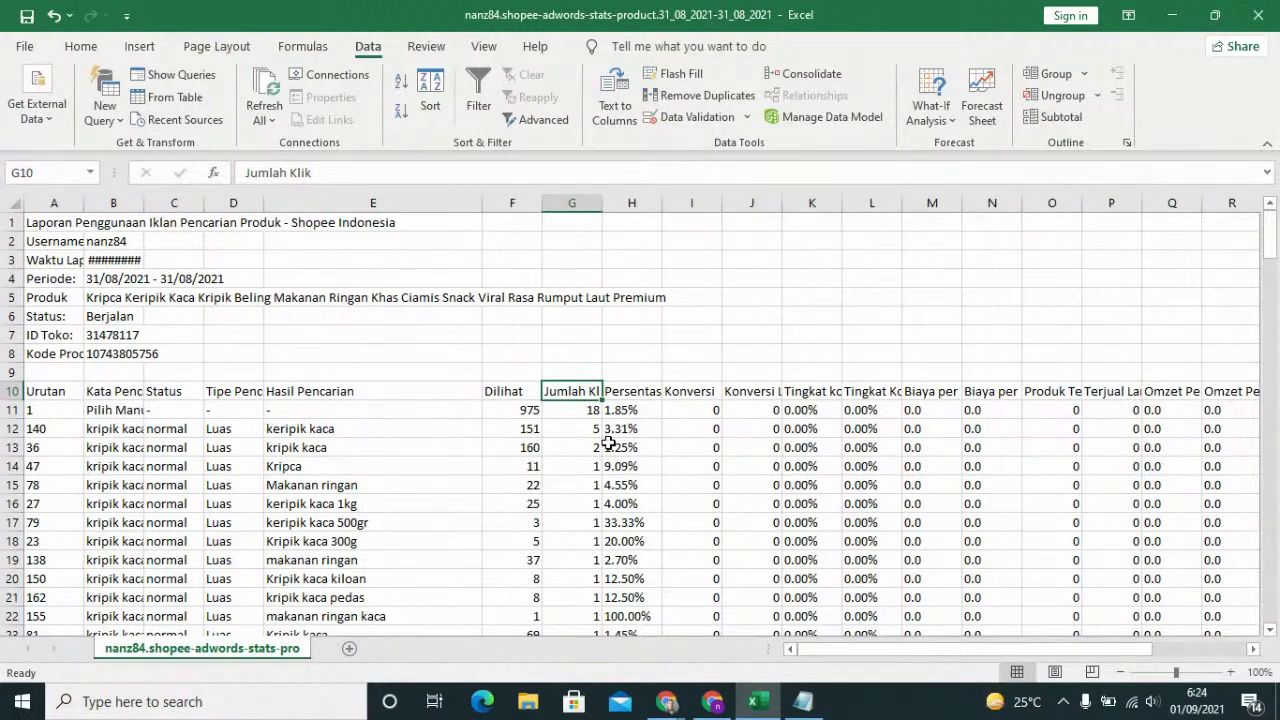
pyautogui.click(328, 430)
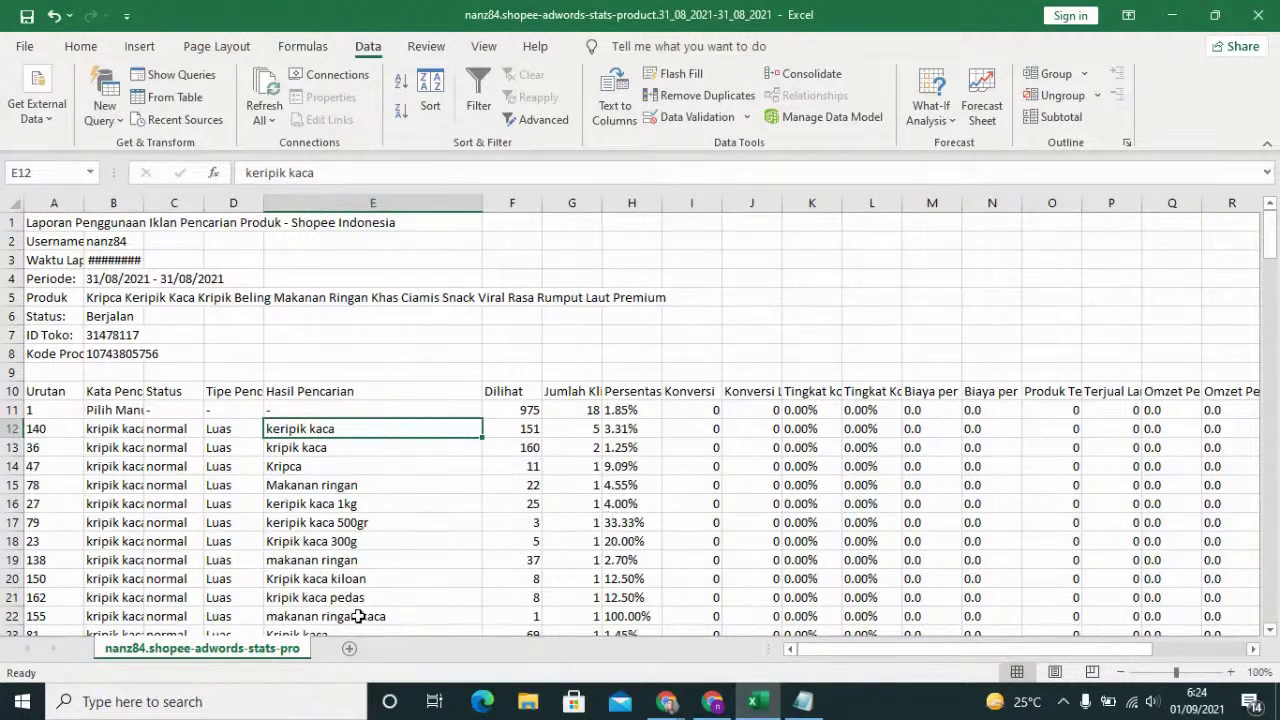
# - Sort the report by Persentase Klik in descending order and copy the search term makanan ringan kaca
pyautogui.click(647, 392)
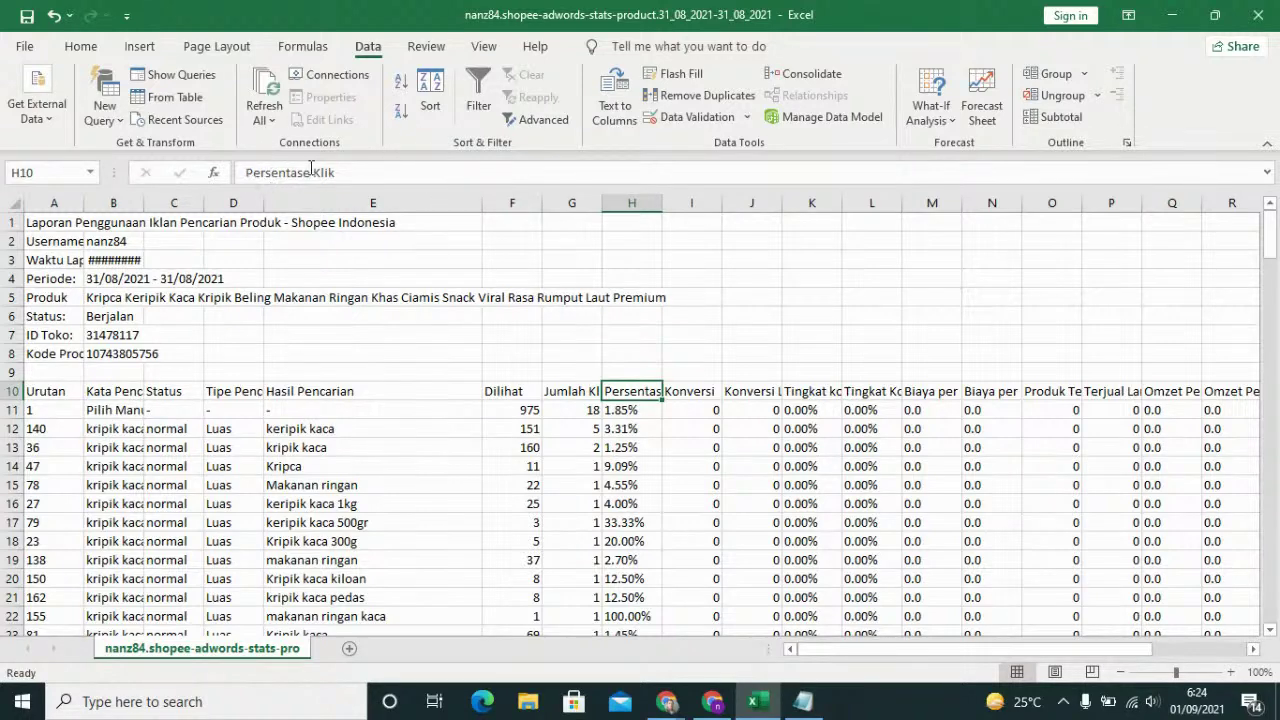
pyautogui.click(398, 113)
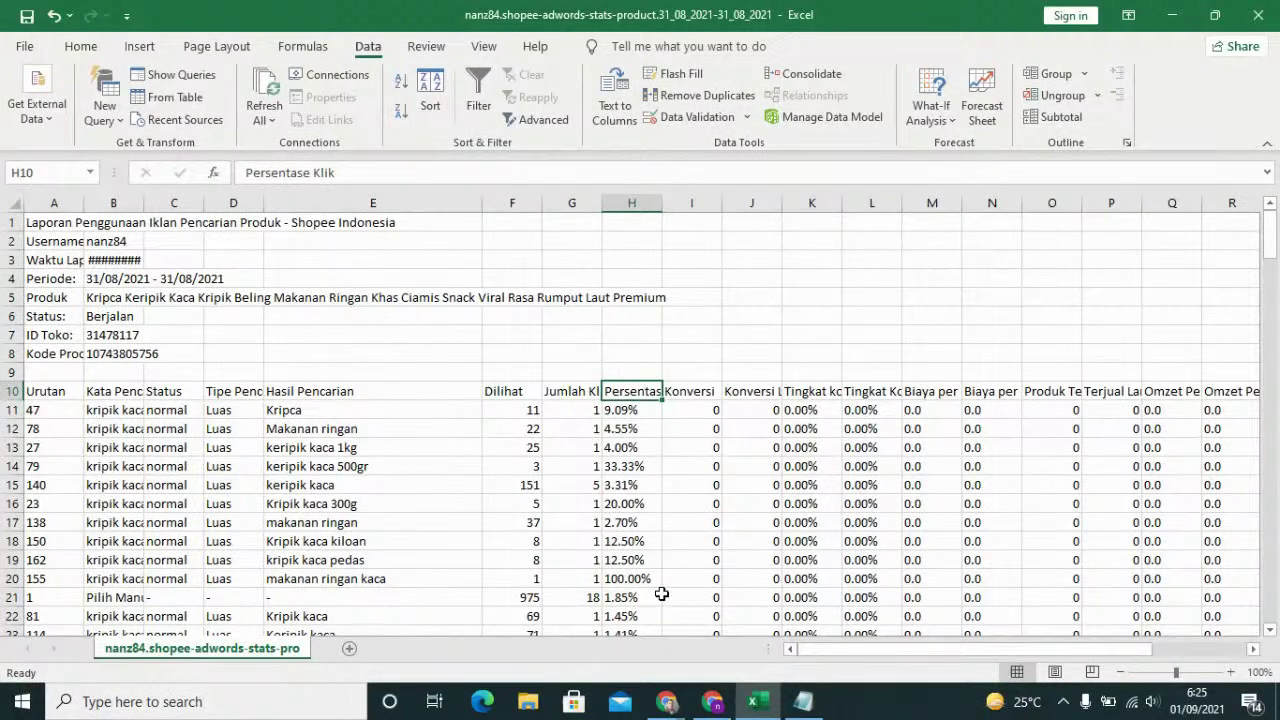
pyautogui.click(357, 580)
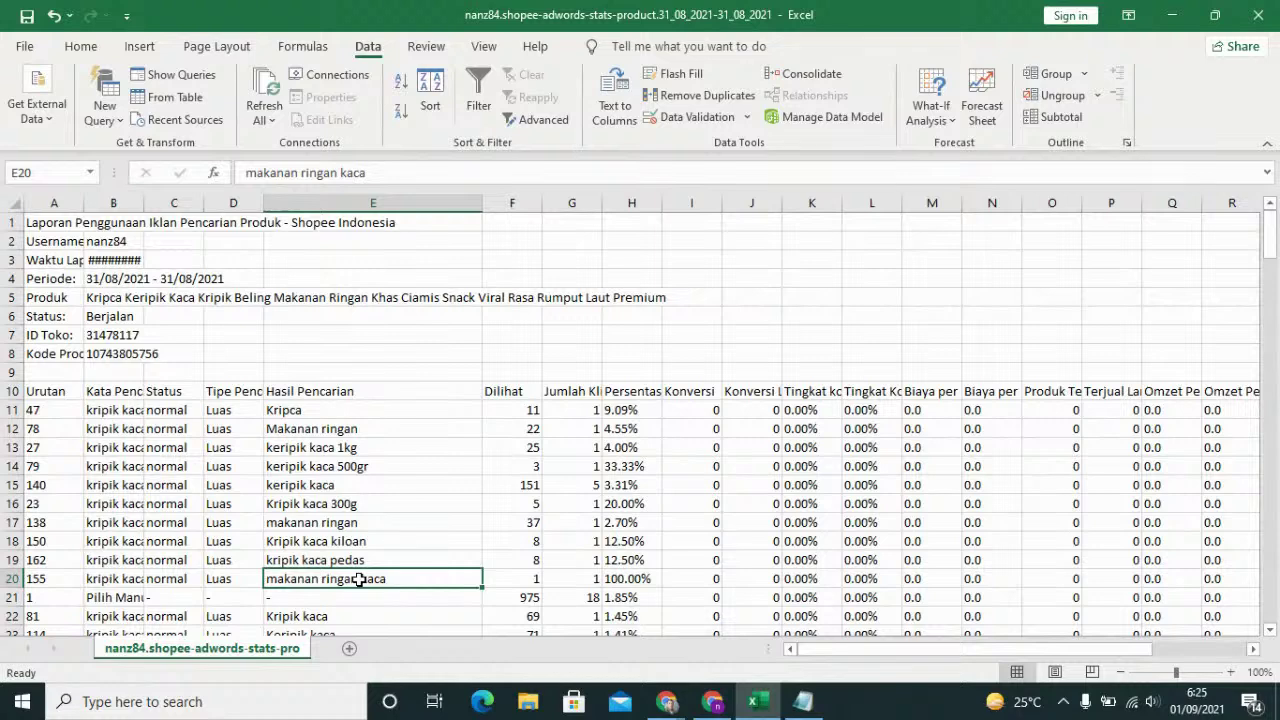
pyautogui.rightClick(360, 584)
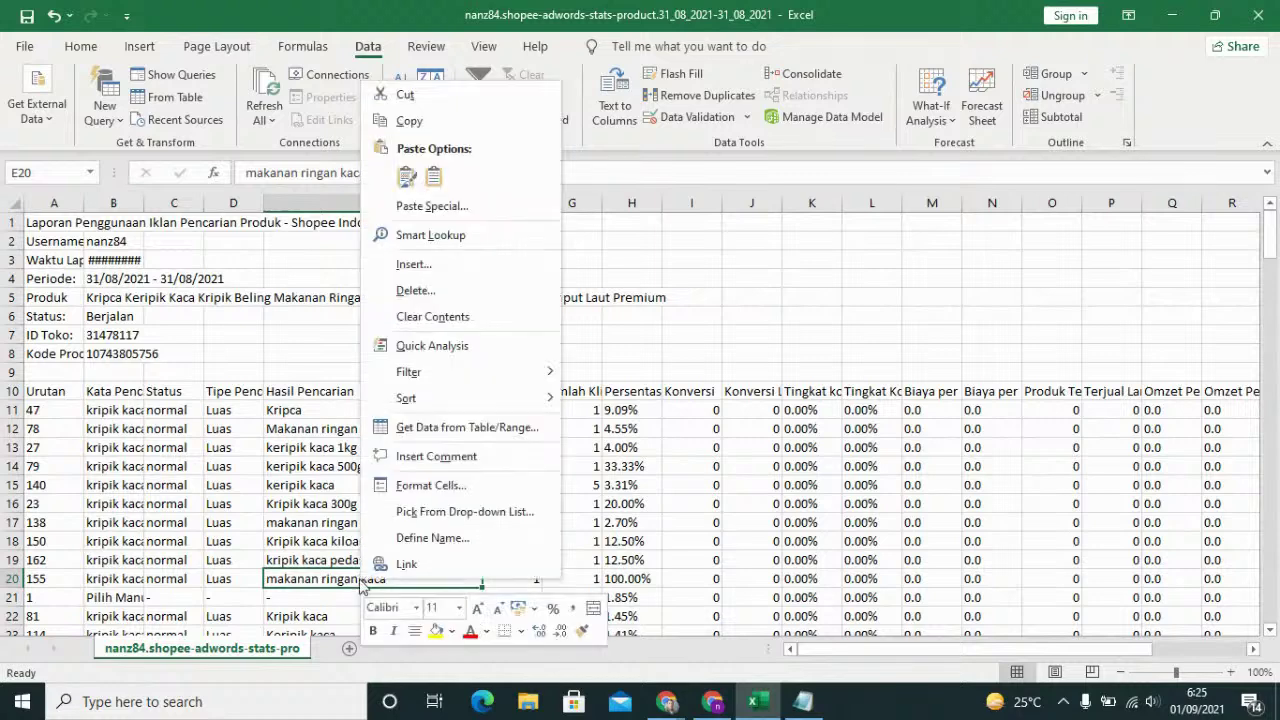
pyautogui.click(427, 118)
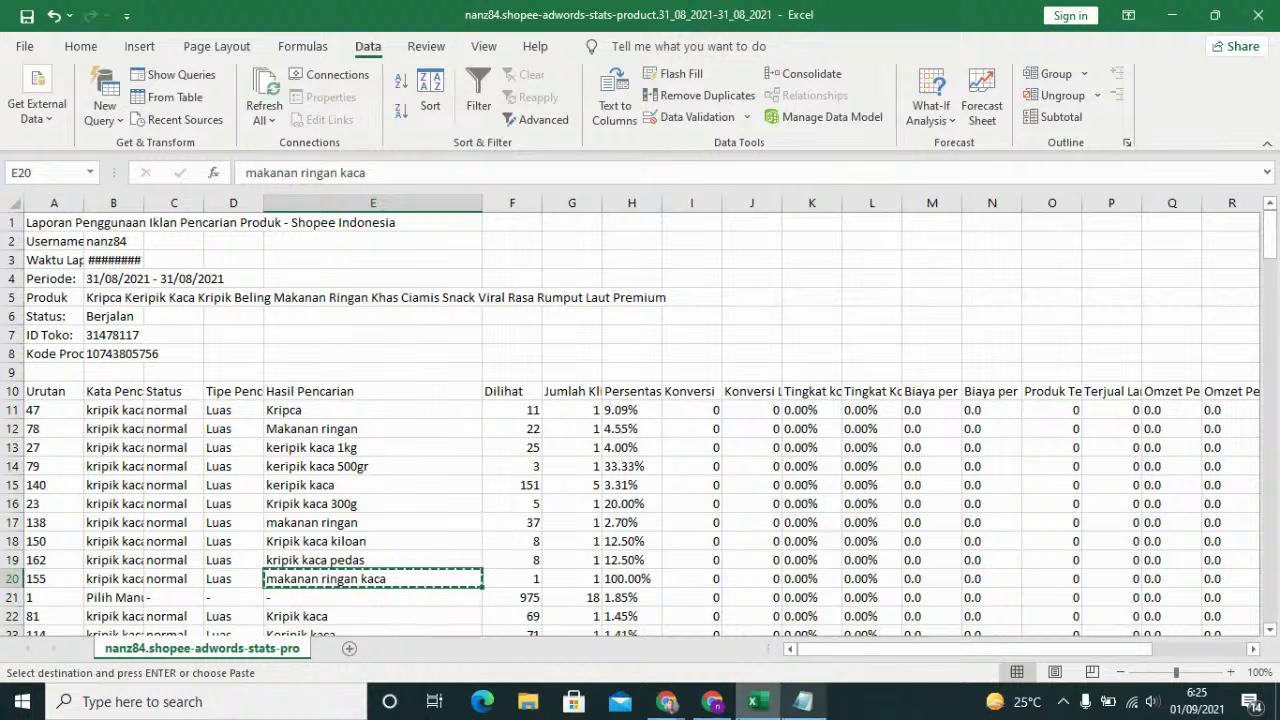
# - Switch to the Shopee Seller Centre ad page in Chrome, start adding a search keyword and search for makanan ringan kaca
pyautogui.moveTo(710, 706)
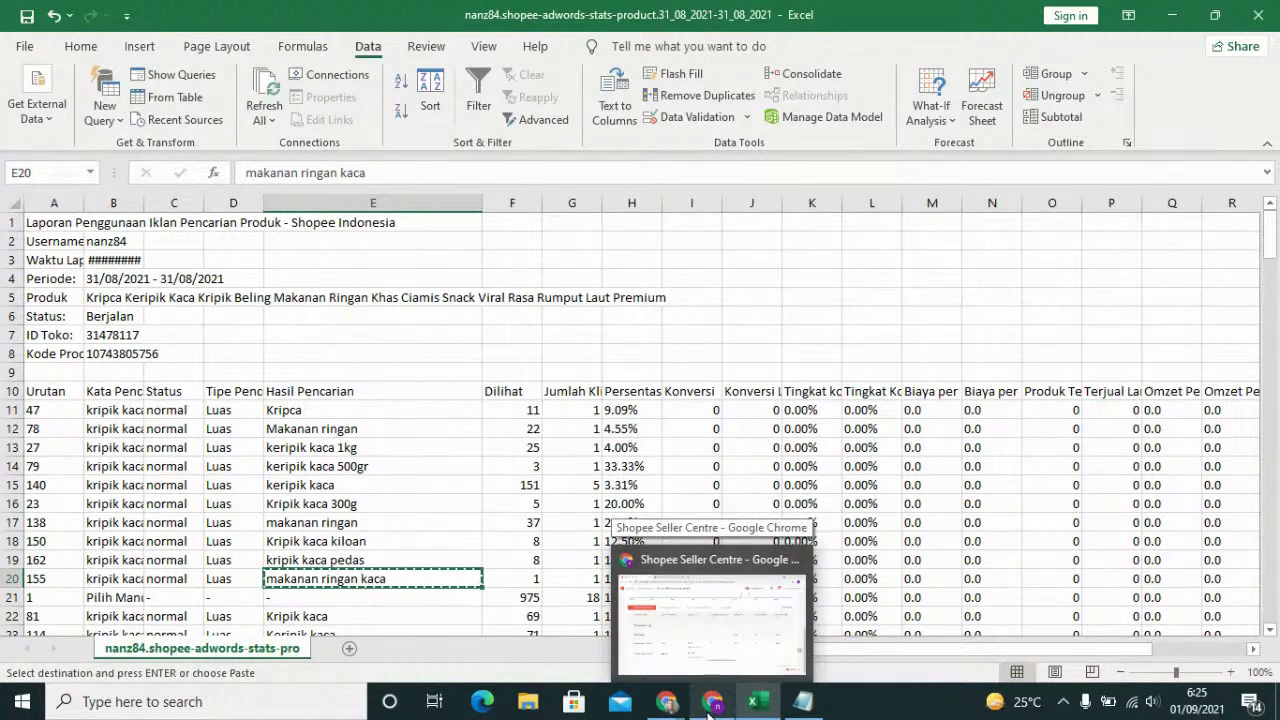
pyautogui.moveTo(662, 705)
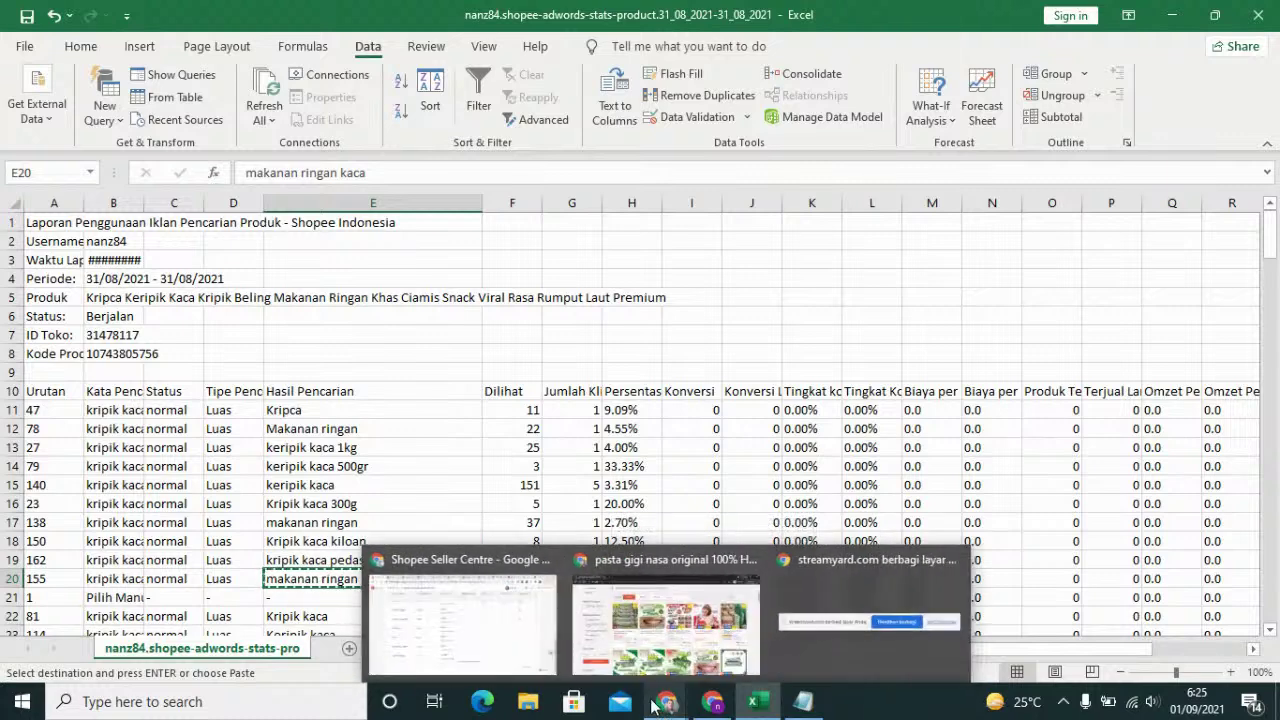
pyautogui.click(498, 649)
pyautogui.scroll(5, 312, 286)
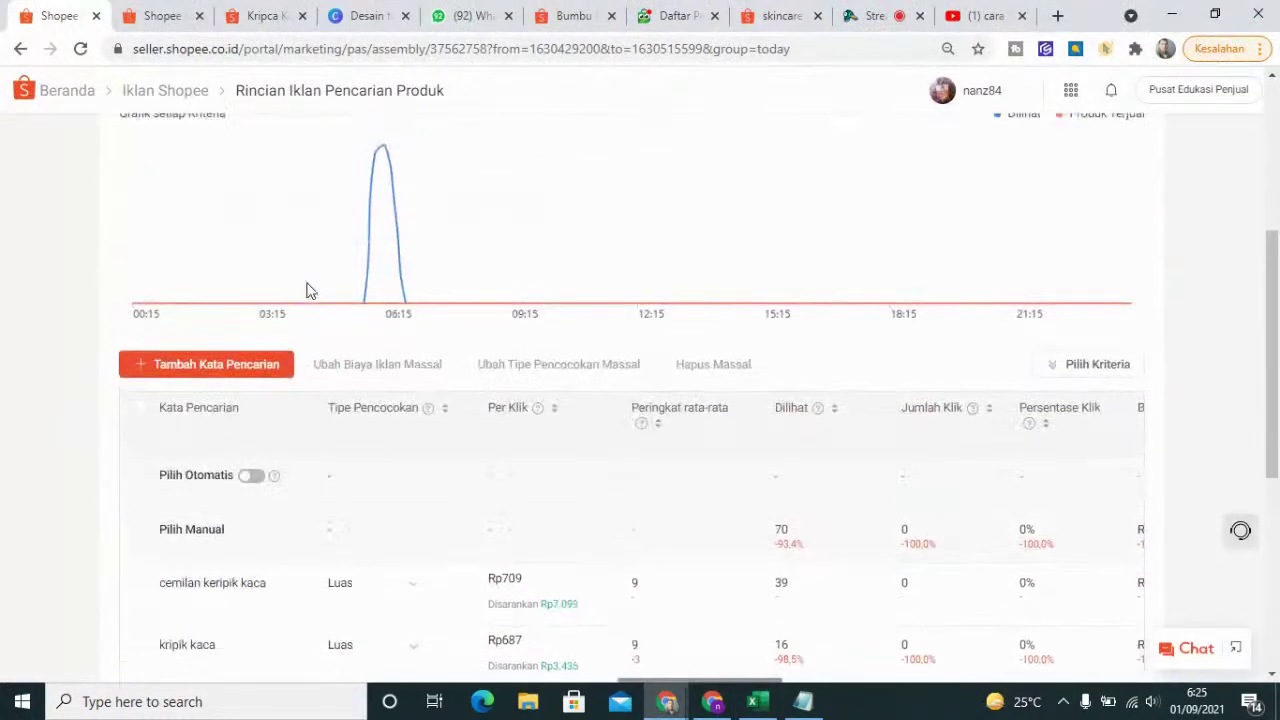
pyautogui.click(253, 376)
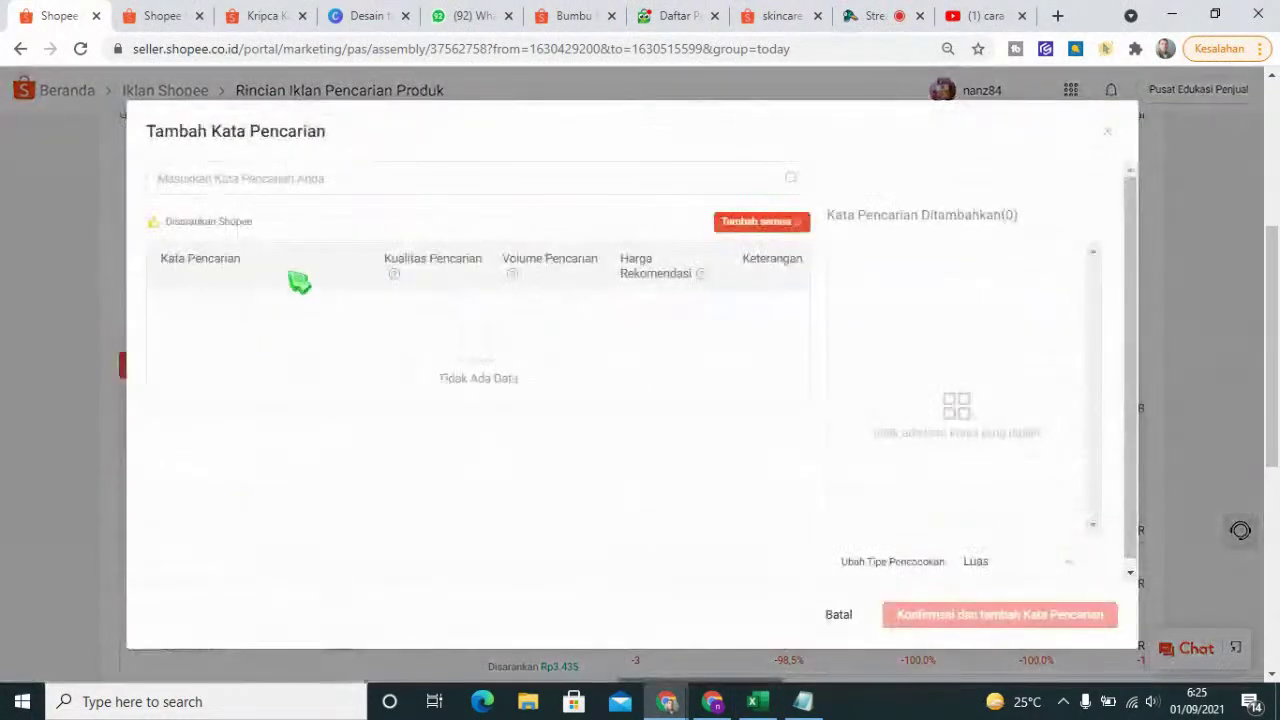
pyautogui.click(275, 190)
pyautogui.rightClick(263, 181)
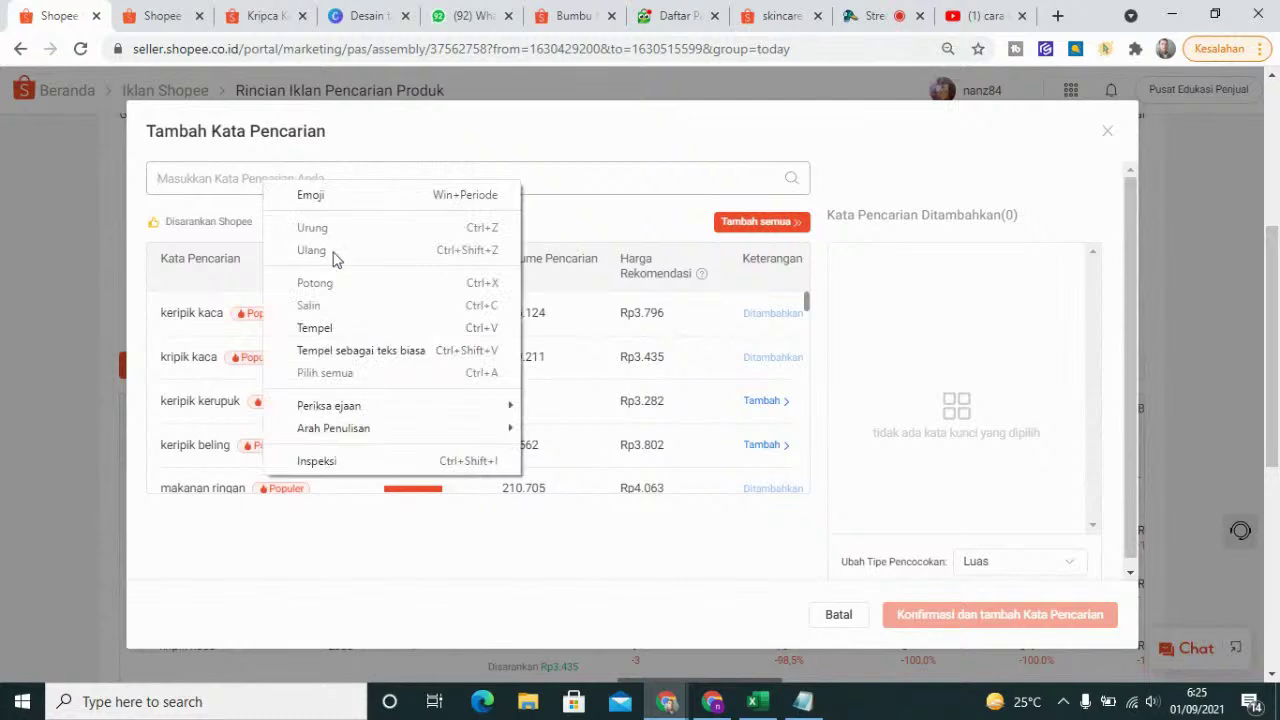
pyautogui.click(341, 332)
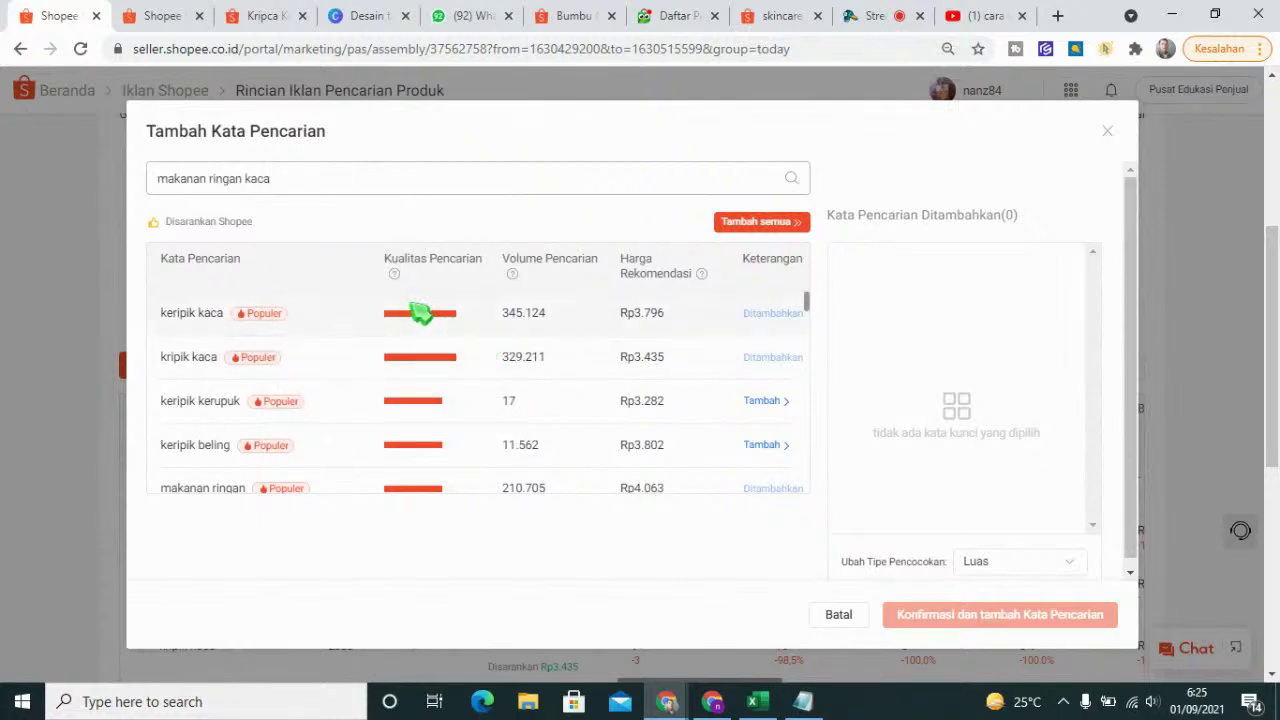
pyautogui.click(792, 179)
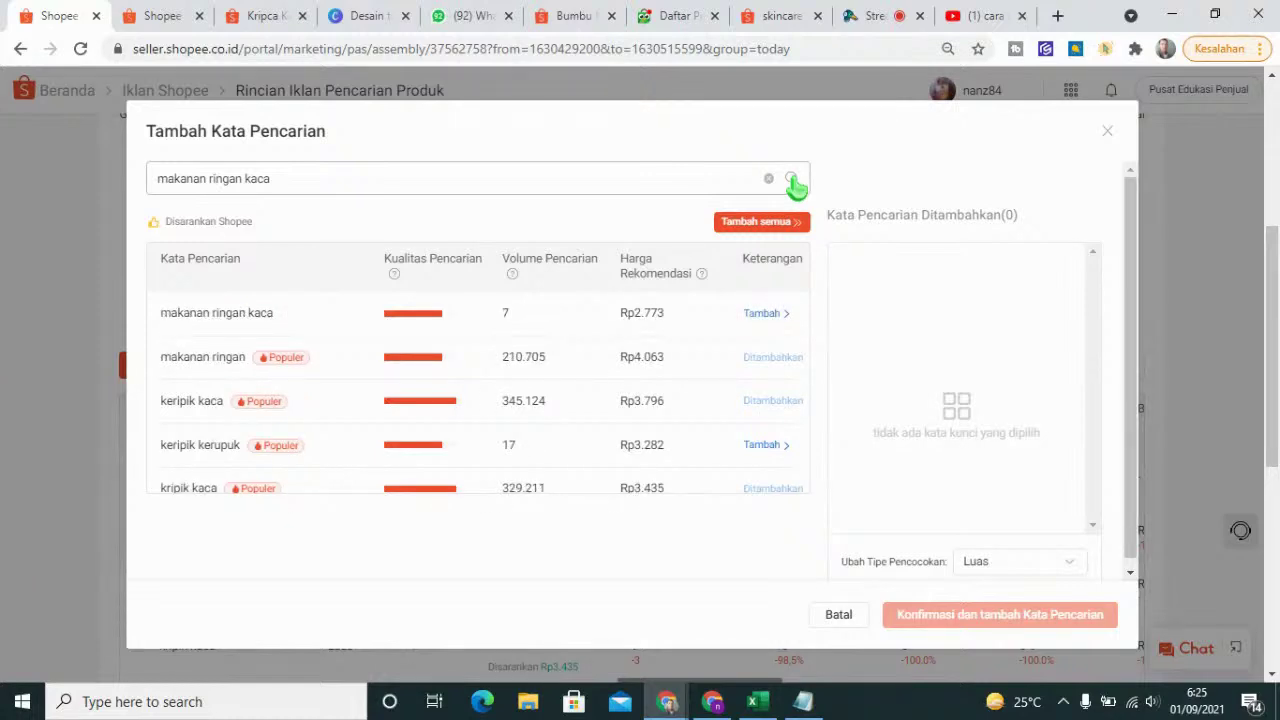
pyautogui.click(792, 180)
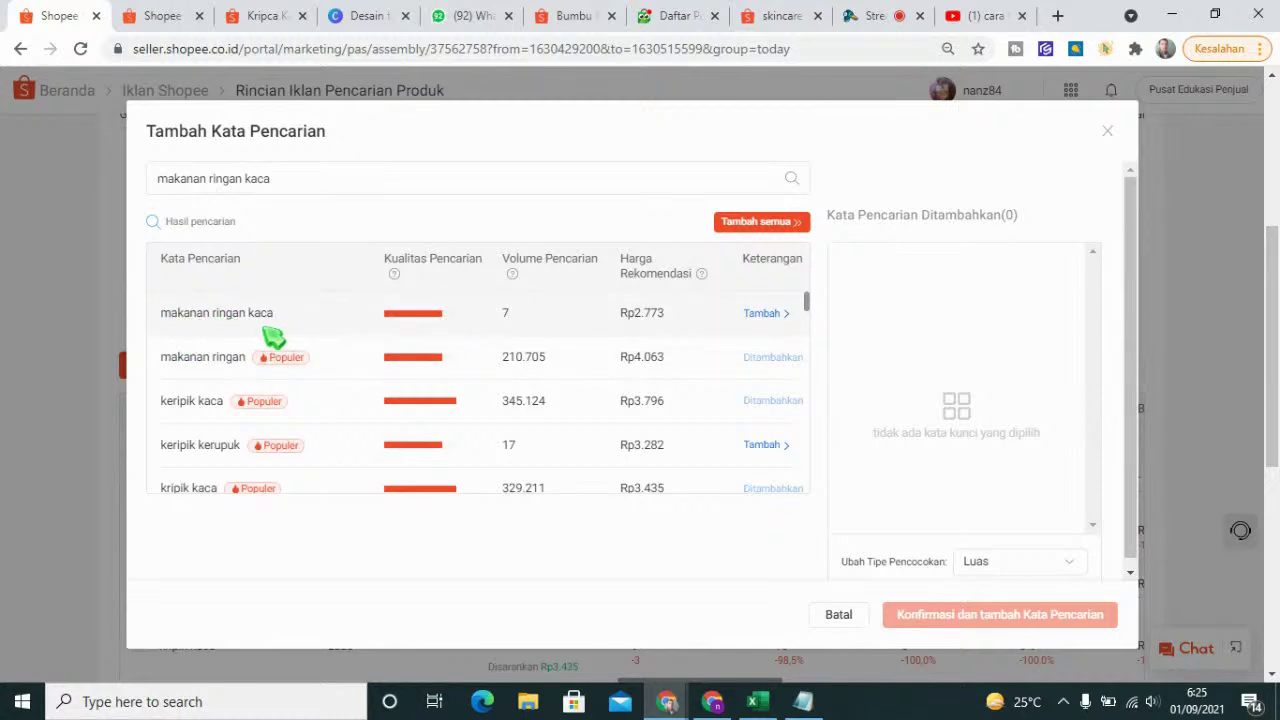
# - Add makanan ringan kaca to the ad at Rp2773 per click and set its match type to Spesifik
pyautogui.click(769, 316)
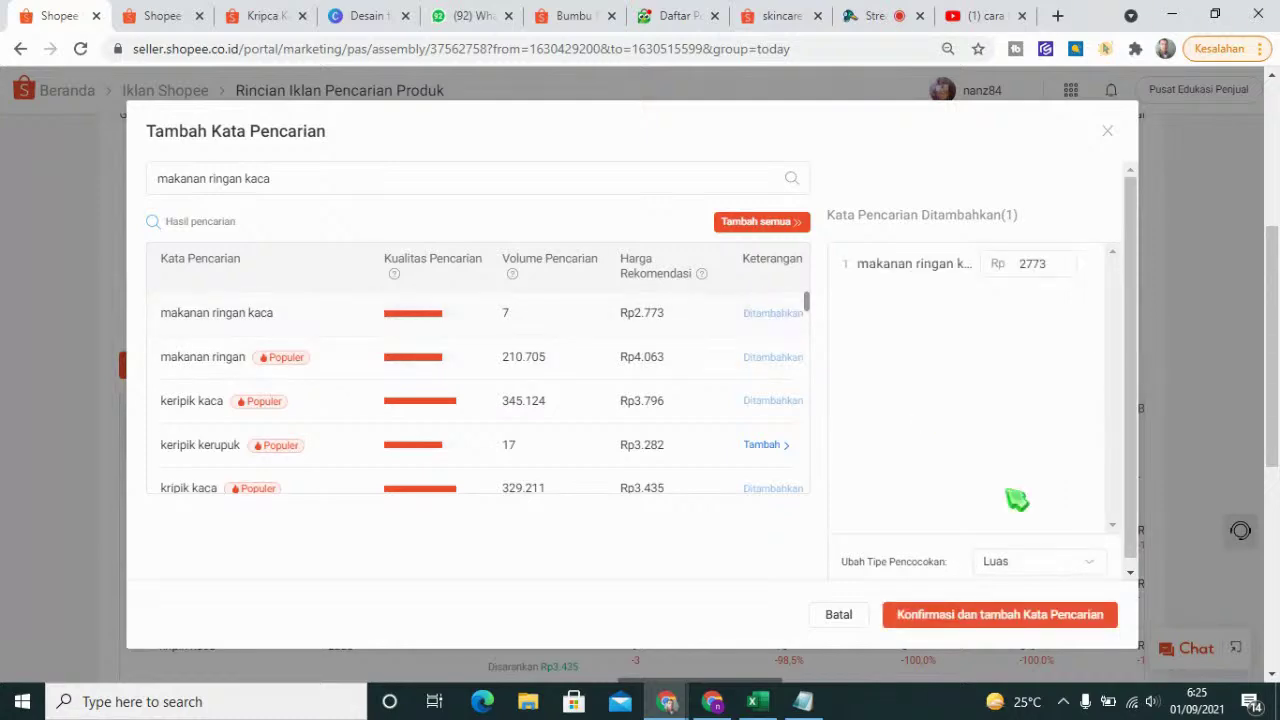
pyautogui.click(1058, 615)
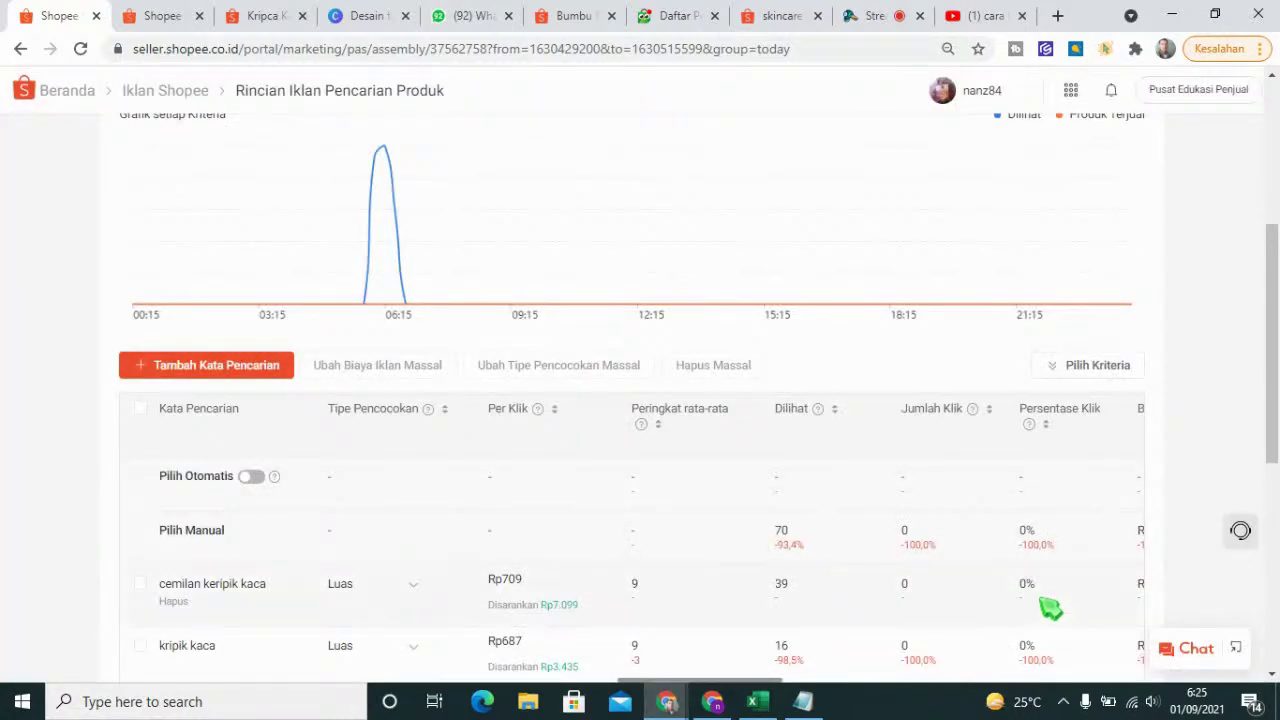
pyautogui.scroll(-1, 712, 420)
pyautogui.scroll(-5, 712, 420)
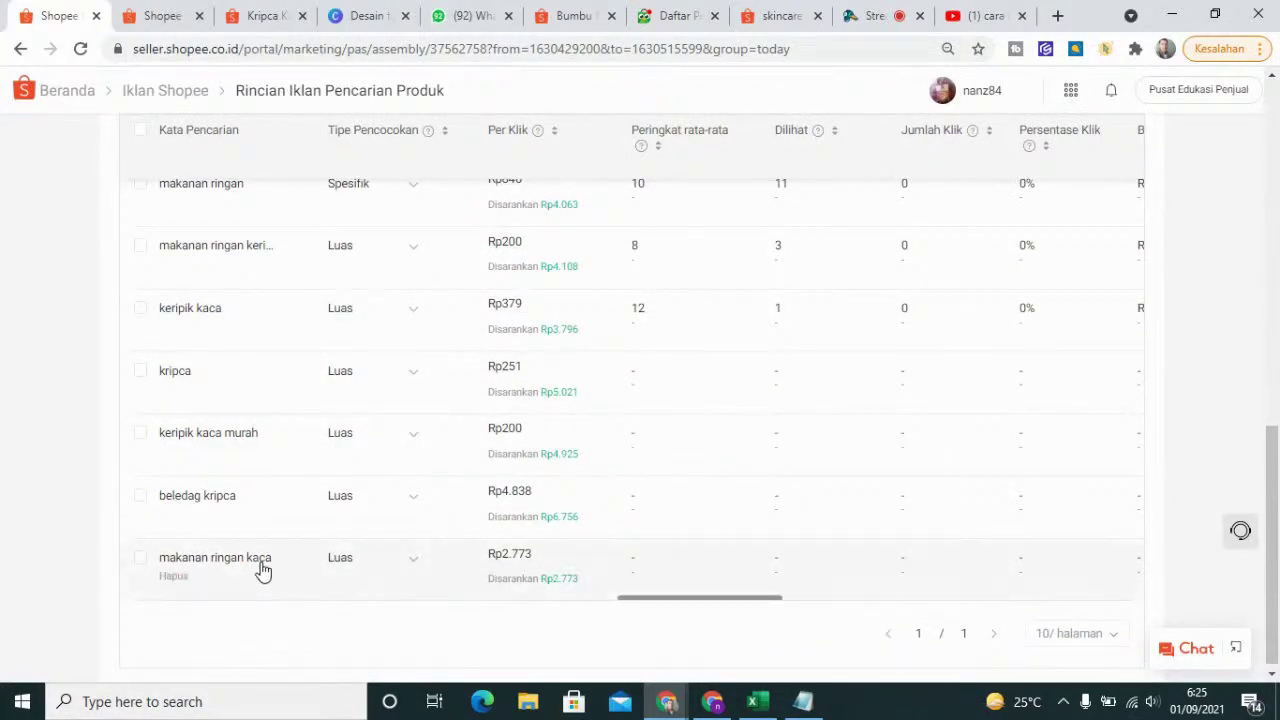
pyautogui.click(417, 570)
pyautogui.click(423, 538)
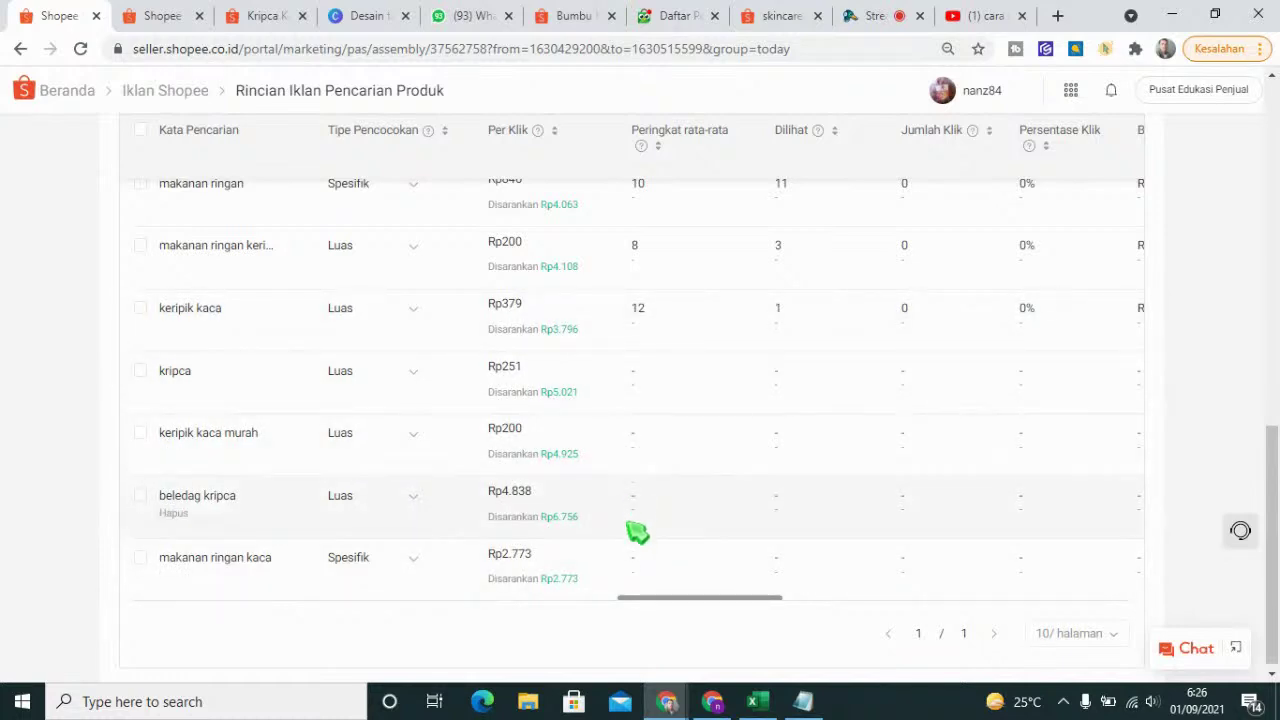
# - Reload the ad details page and check the keyword list for the makanan ringan kaca entry
pyautogui.scroll(10, 636, 408)
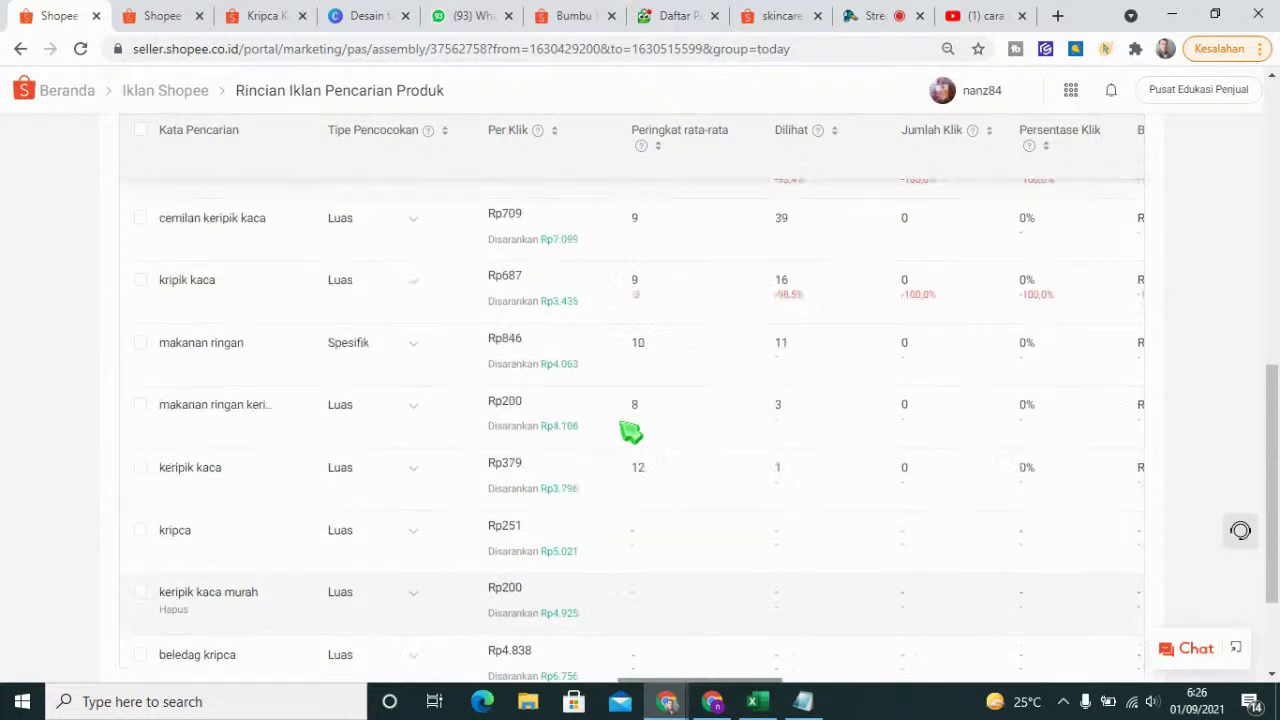
pyautogui.scroll(1, 627, 460)
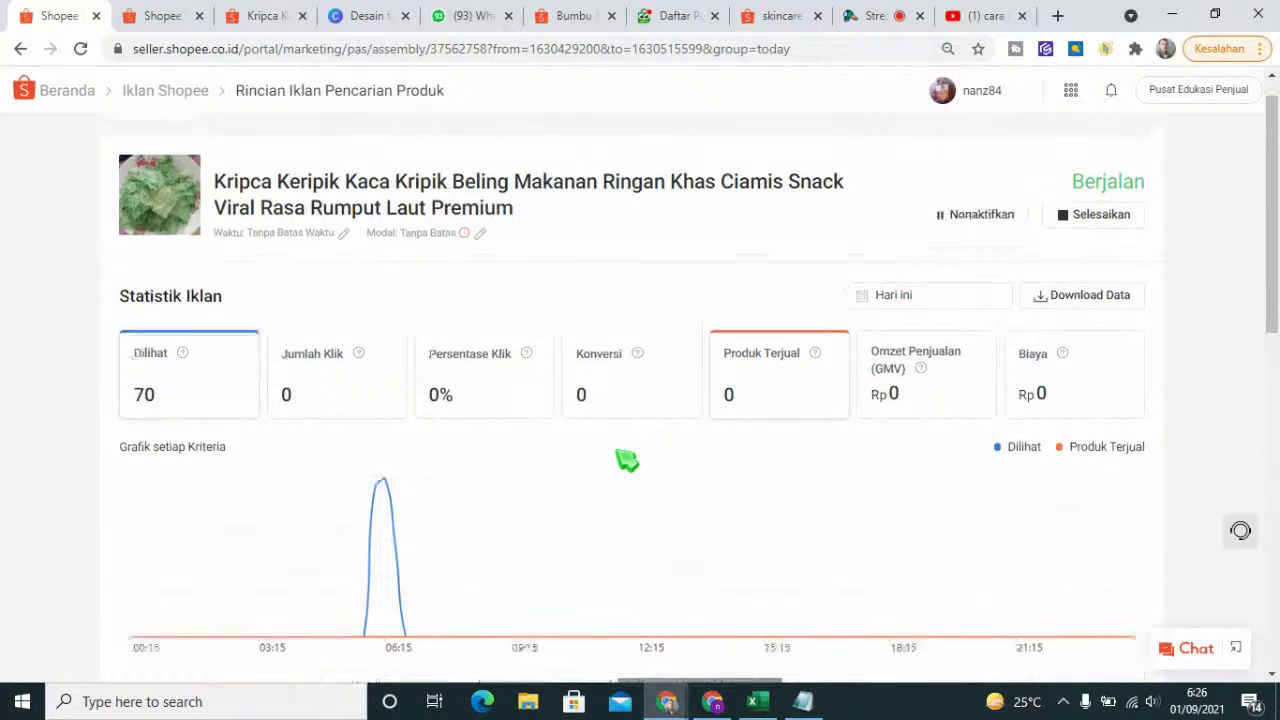
pyautogui.click(80, 50)
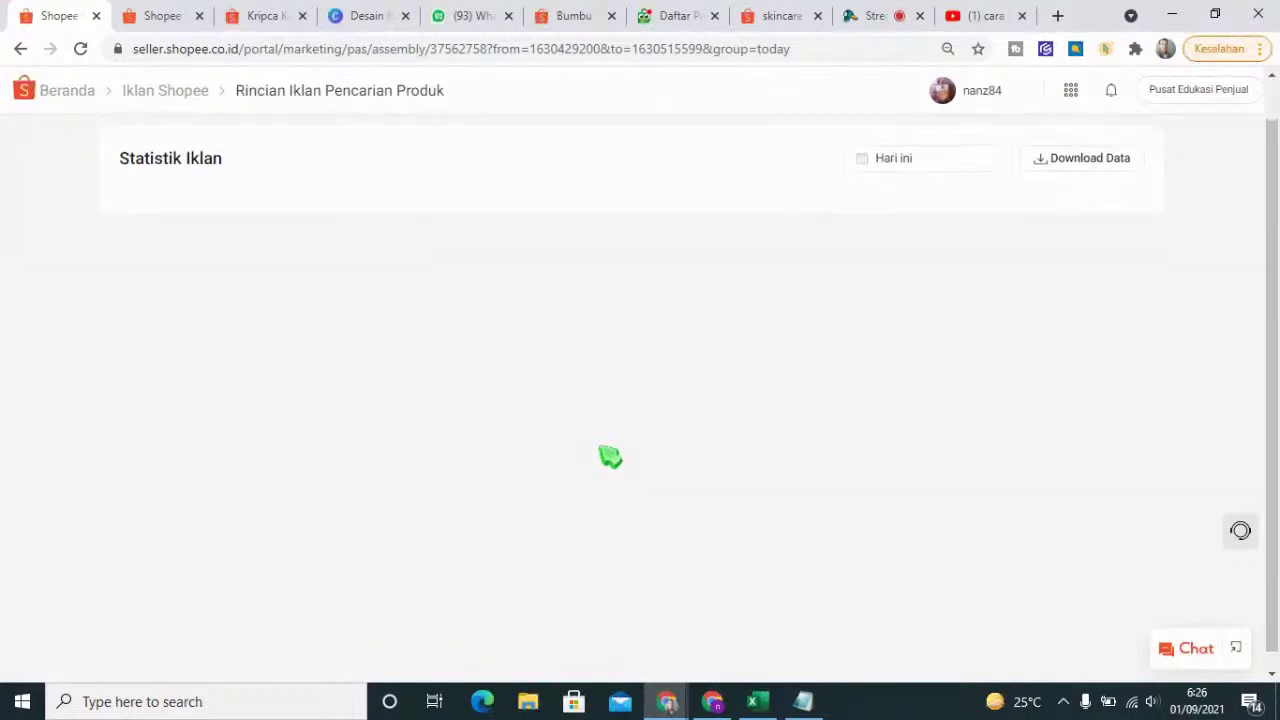
pyautogui.scroll(-4, 610, 456)
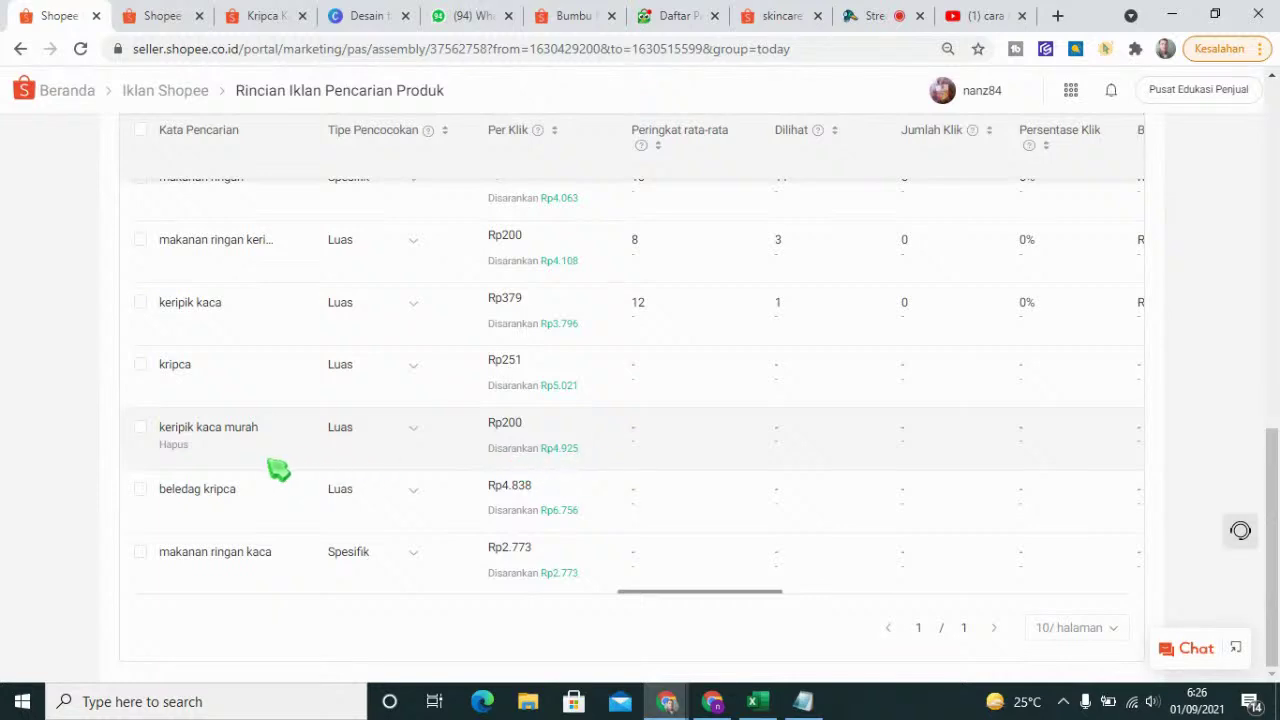
# - Set the cost per click of the keyword keripik kaca murah to Rp270
pyautogui.scroll(1, 443, 437)
pyautogui.scroll(10, 443, 437)
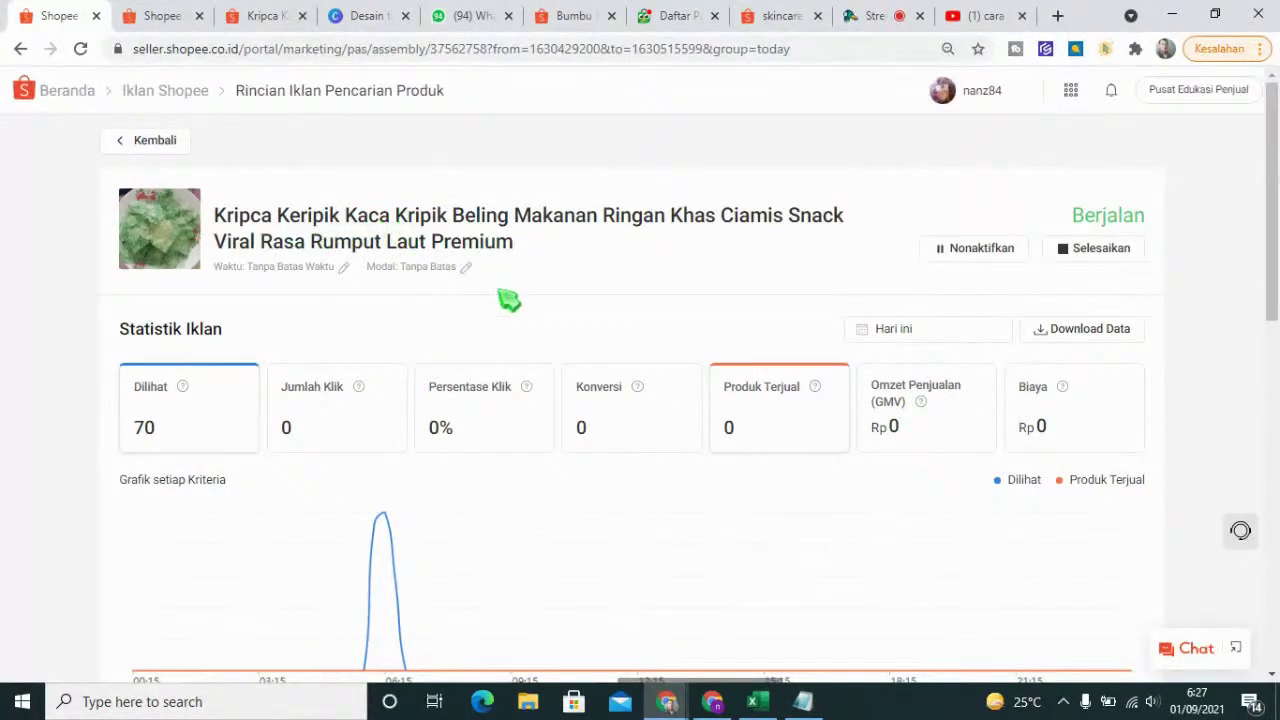
pyautogui.scroll(-10, 500, 410)
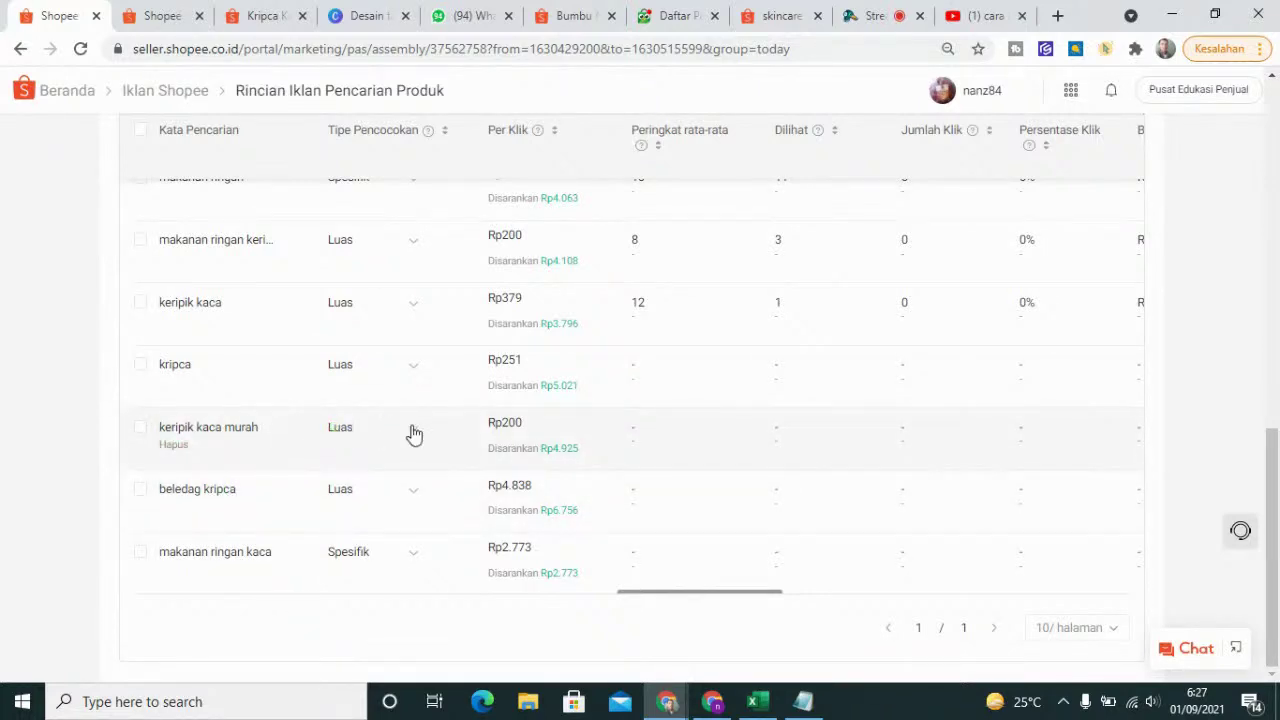
pyautogui.click(533, 425)
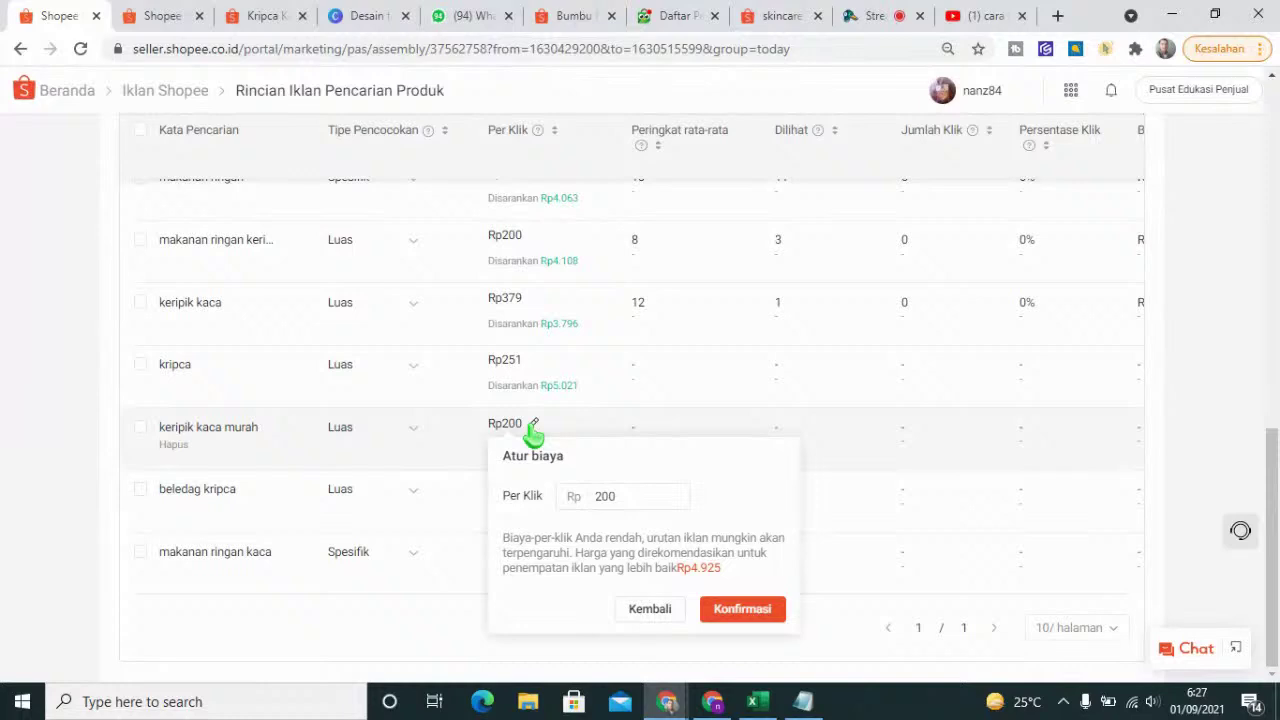
pyautogui.click(681, 493)
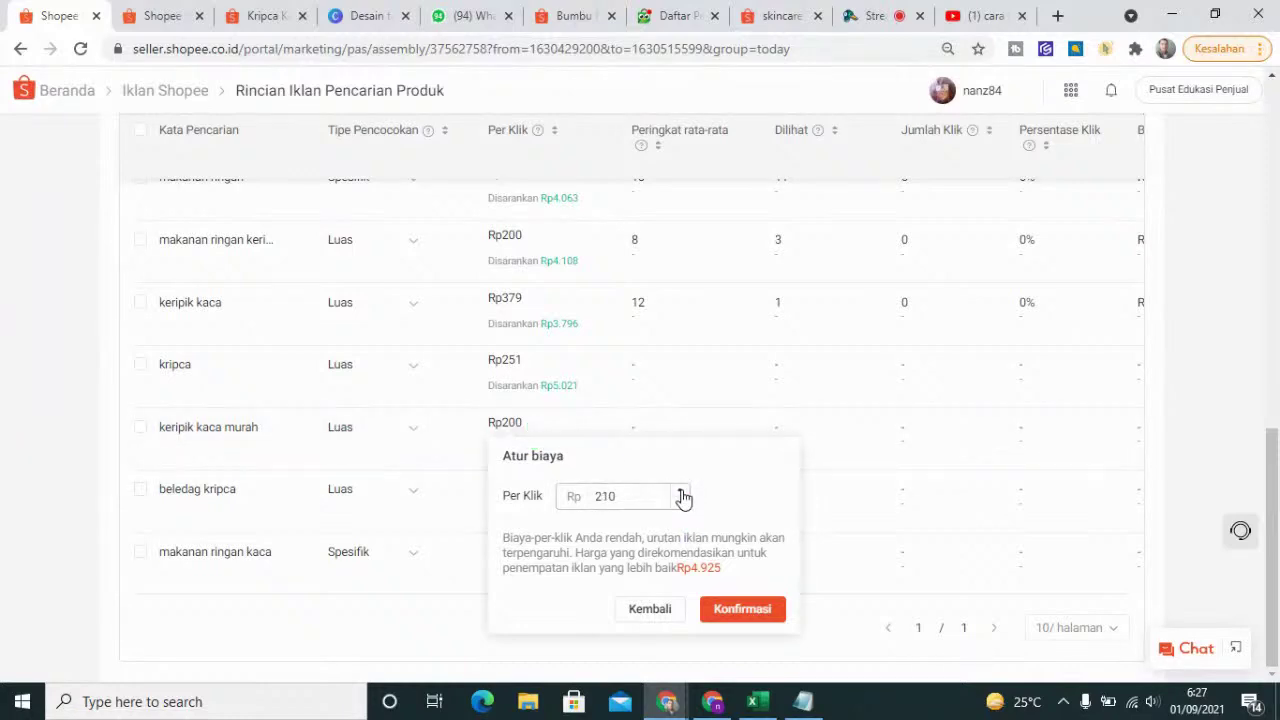
pyautogui.click(681, 493)
pyautogui.click(681, 493)
pyautogui.click(745, 615)
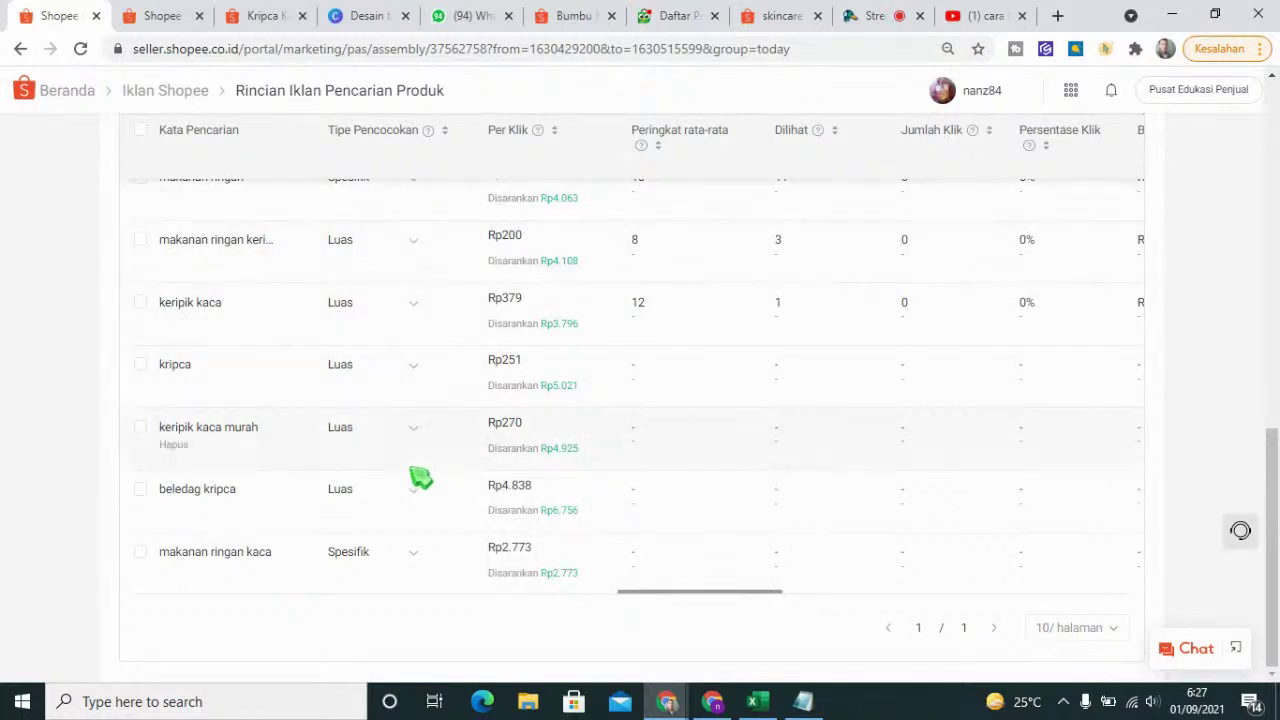
# - Review the average rank, views, clicks, click rate and cost of the ad's keywords, along with the overall ad statistics and graph
pyautogui.scroll(2, 380, 478)
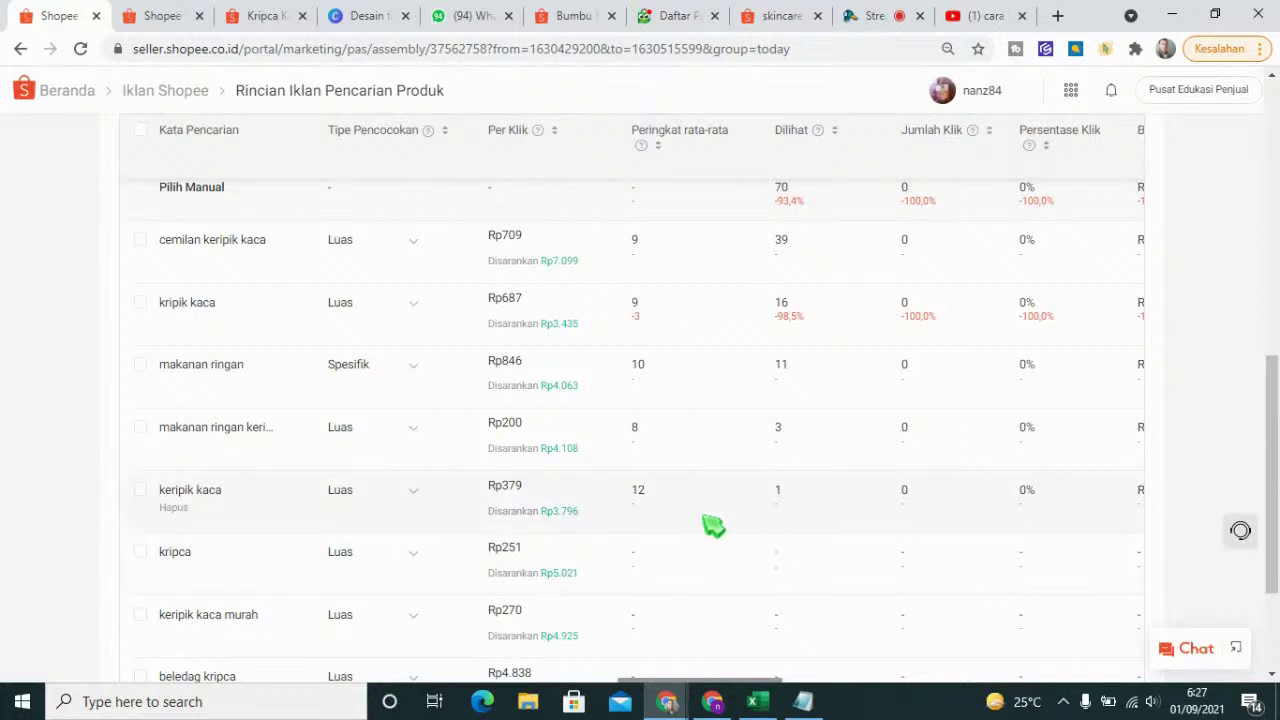
pyautogui.scroll(-2, 712, 526)
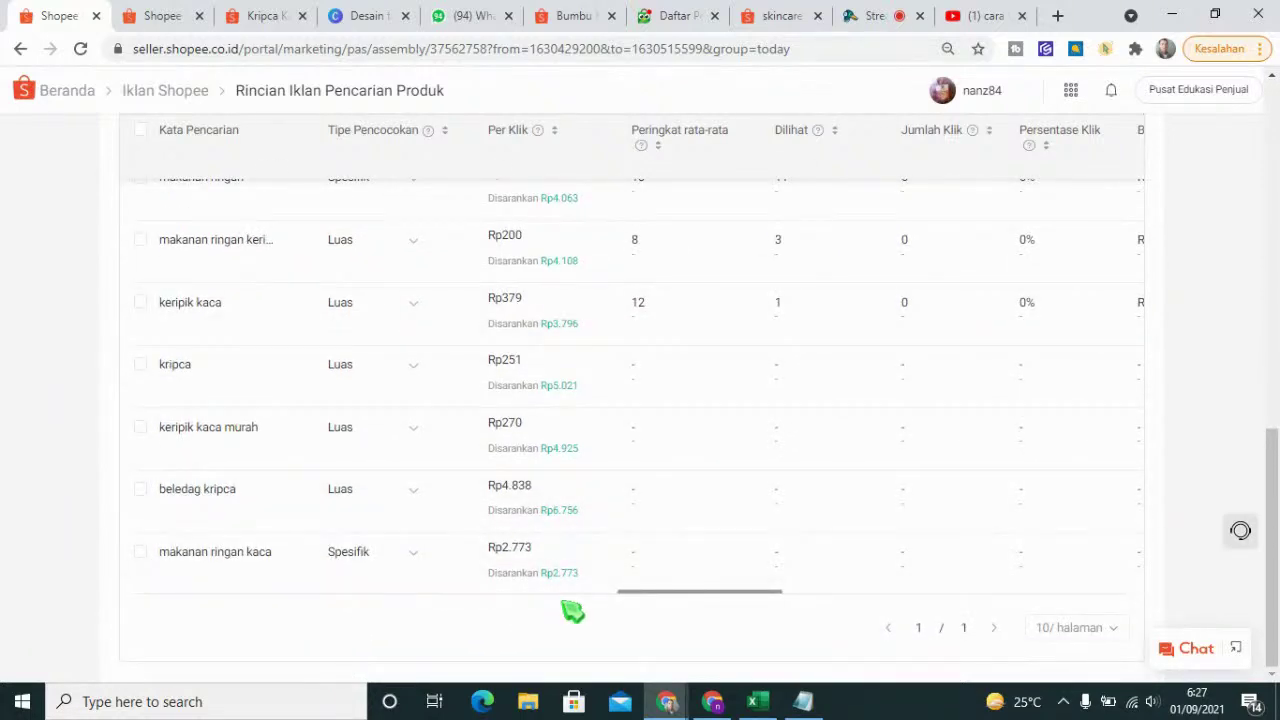
pyautogui.scroll(4, 686, 546)
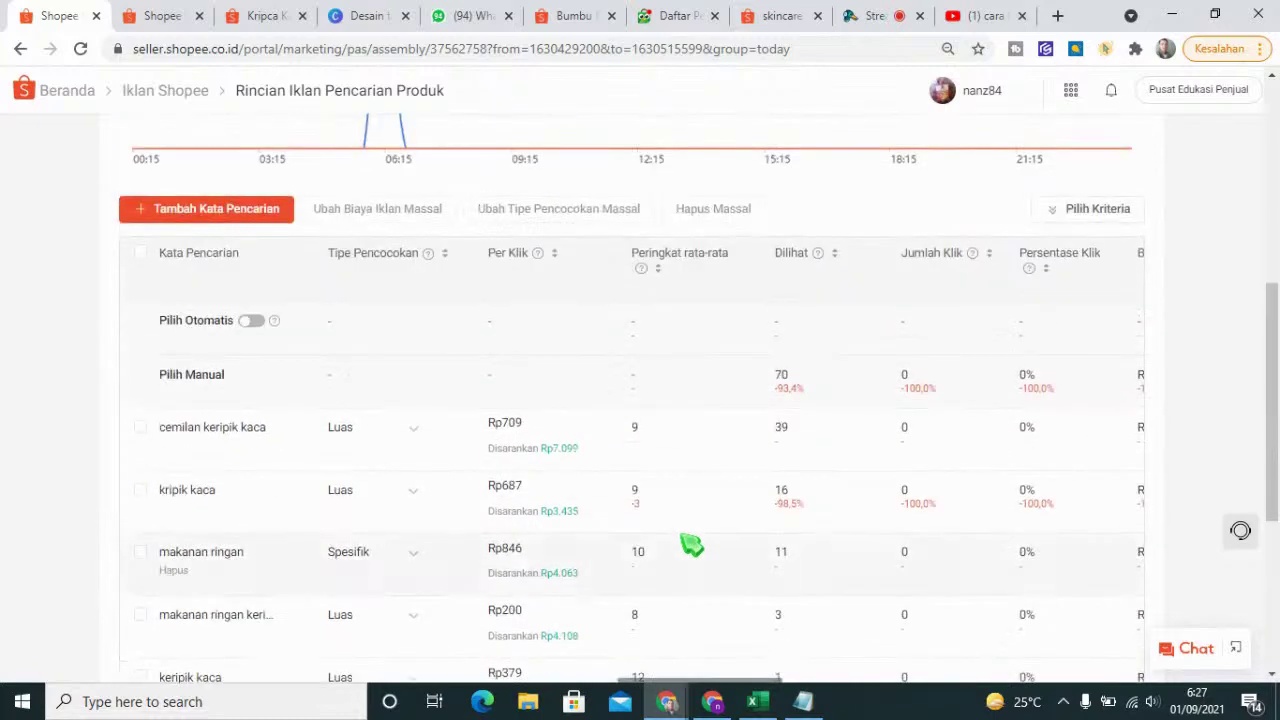
pyautogui.scroll(-3, 826, 640)
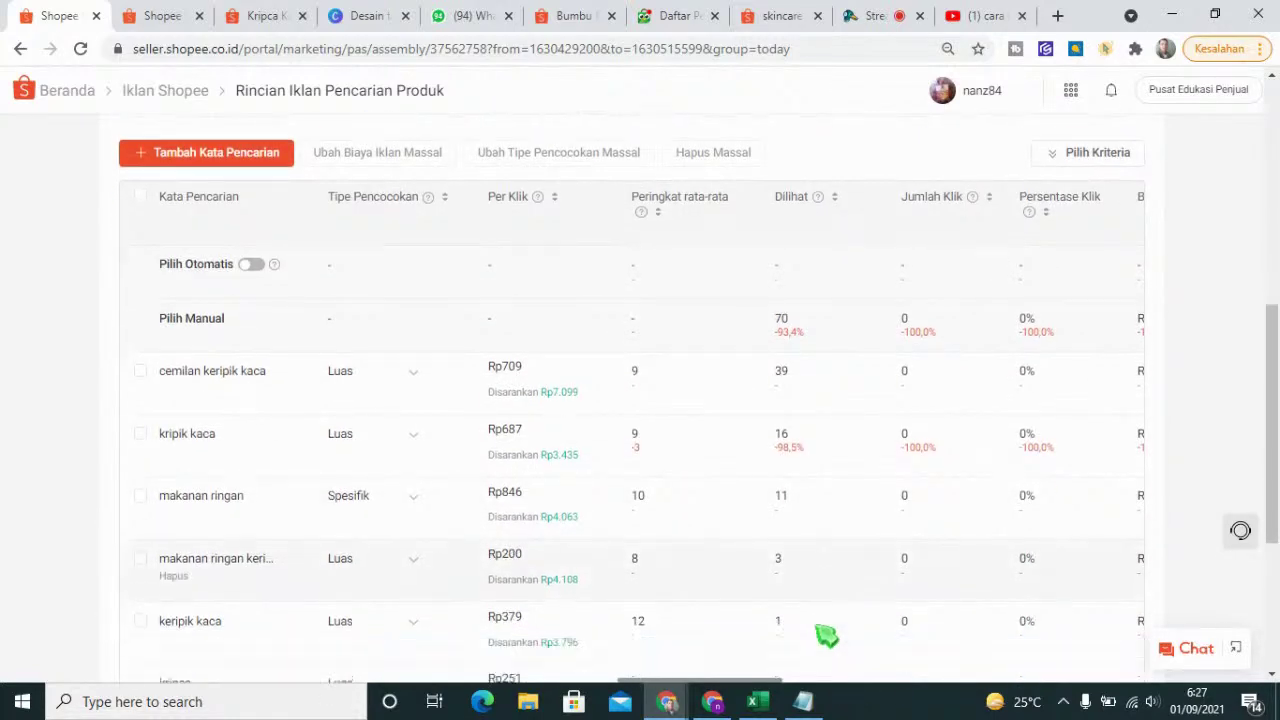
pyautogui.moveTo(752, 700)
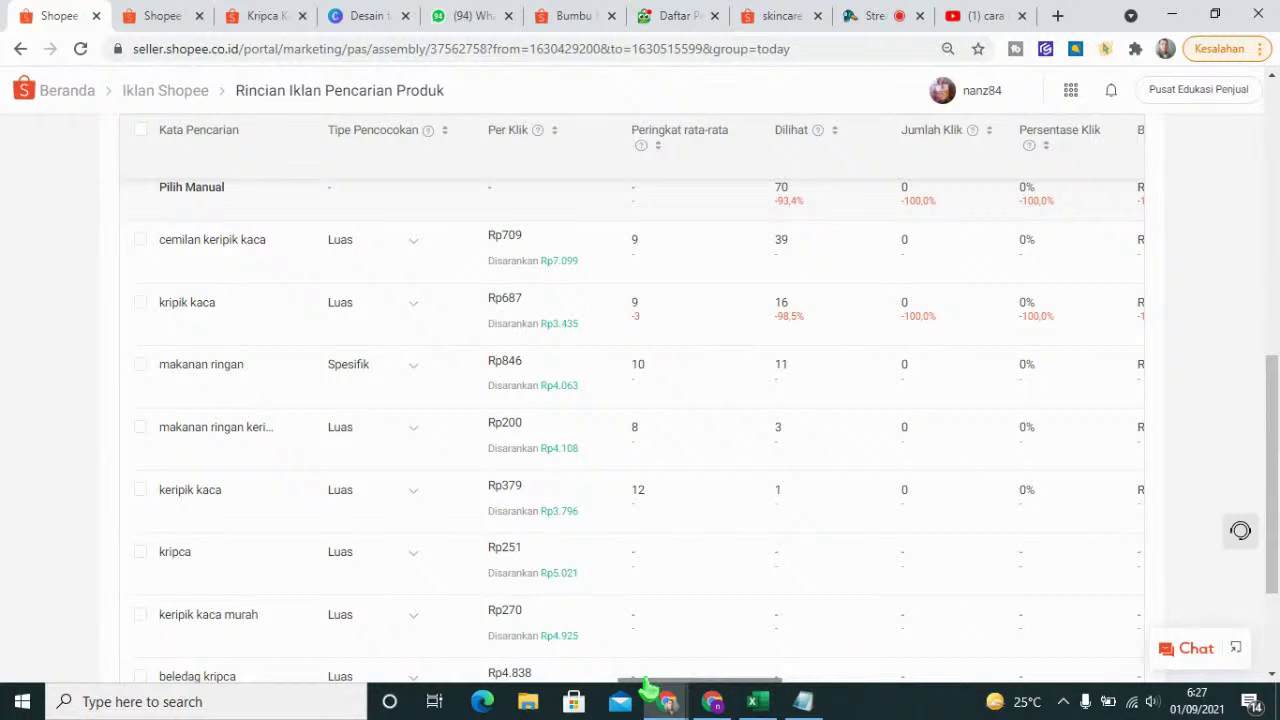
pyautogui.moveTo(645, 681); pyautogui.dragTo(734, 688)
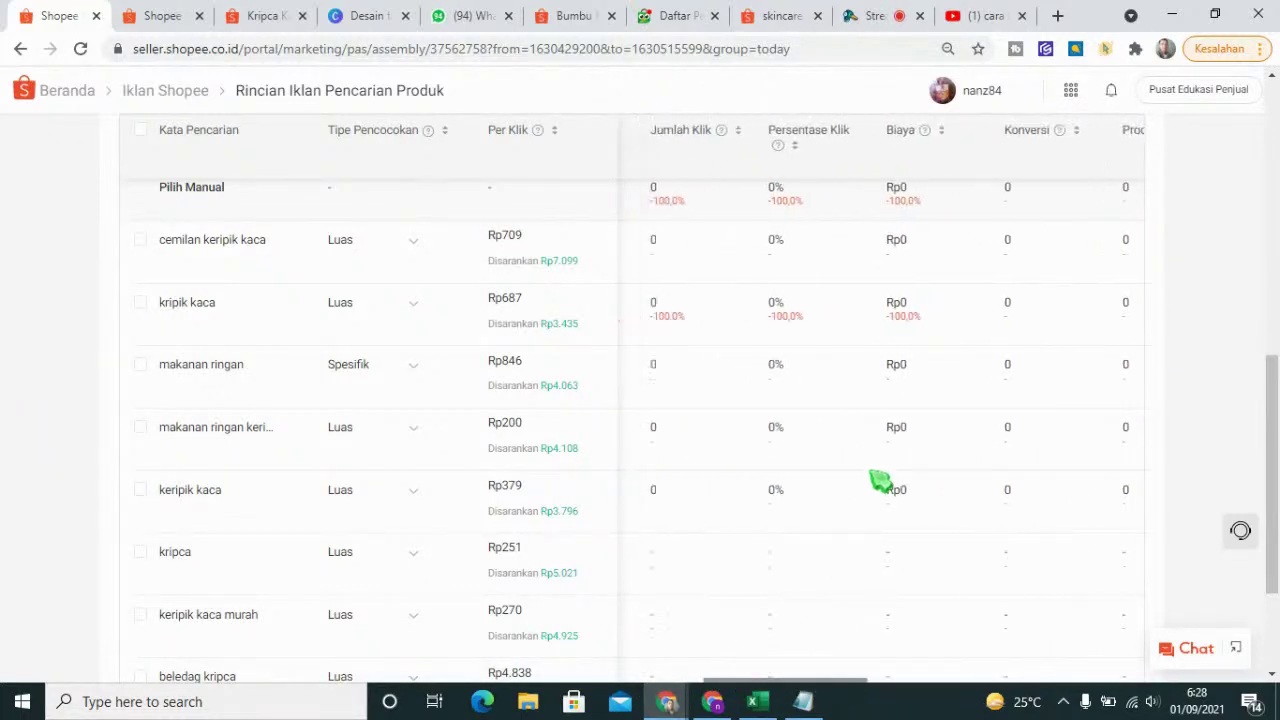
pyautogui.scroll(10, 854, 533)
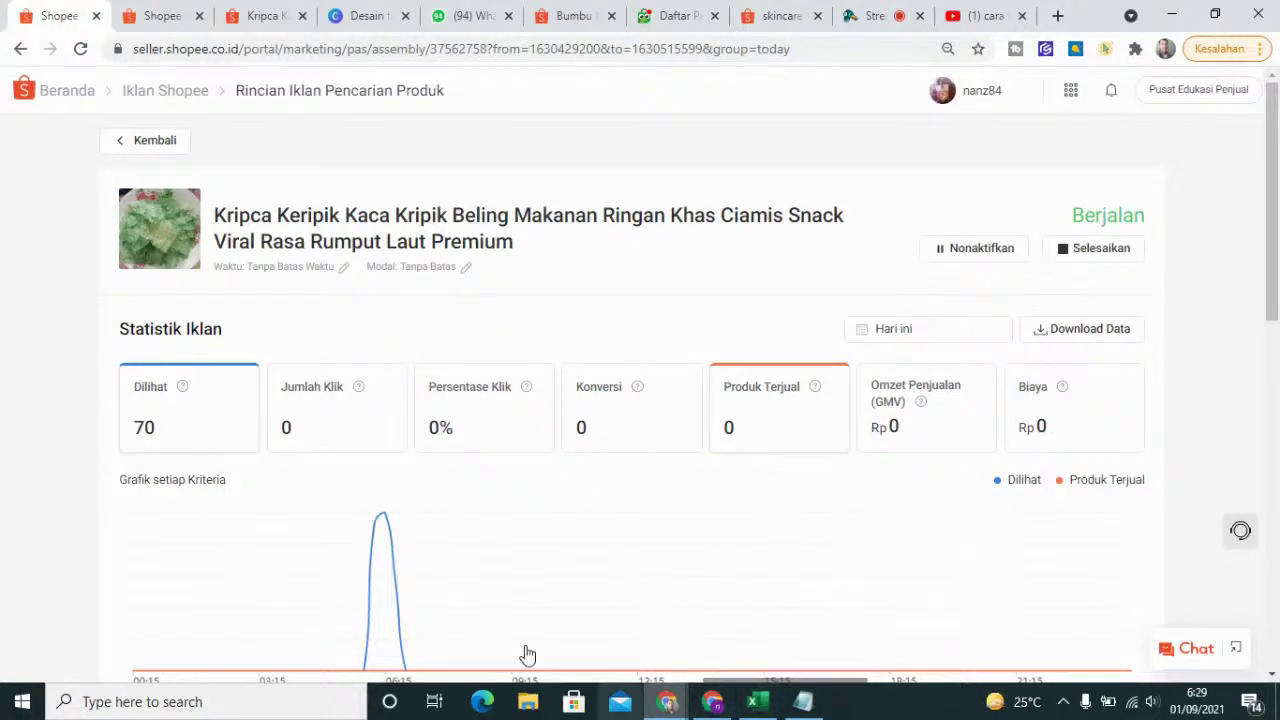
pyautogui.scroll(-10, 700, 588)
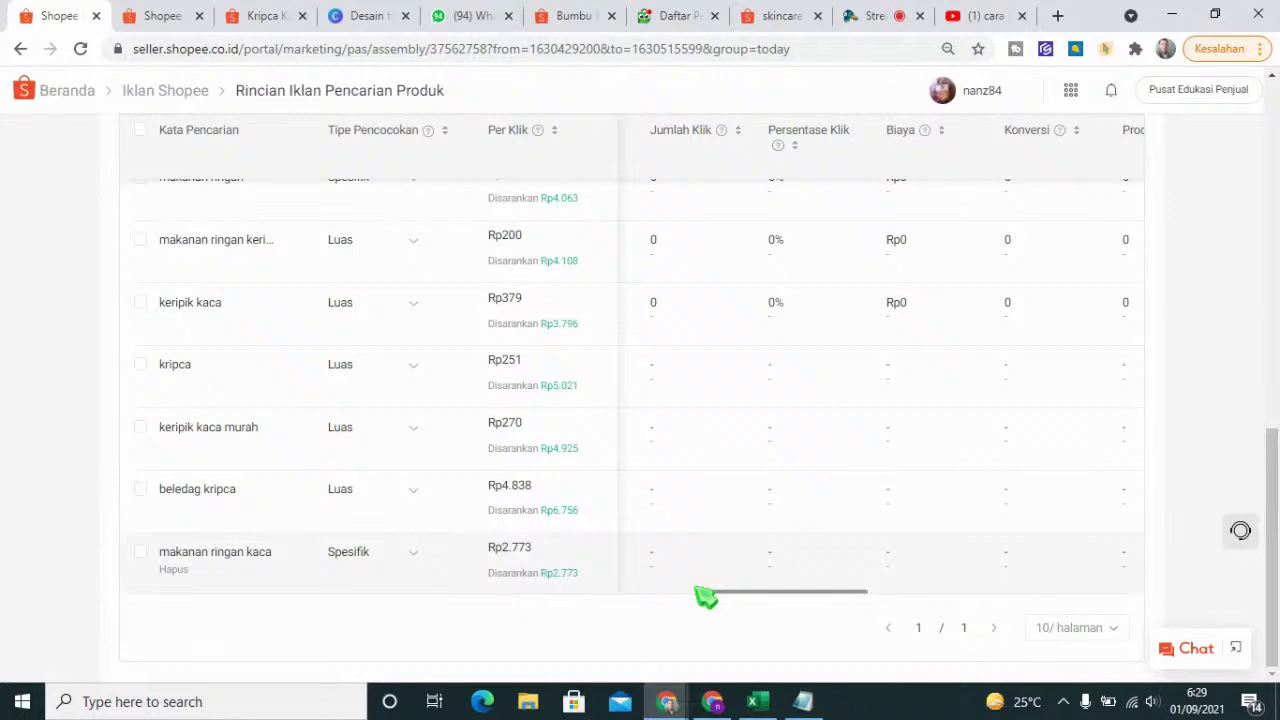
pyautogui.scroll(5, 706, 597)
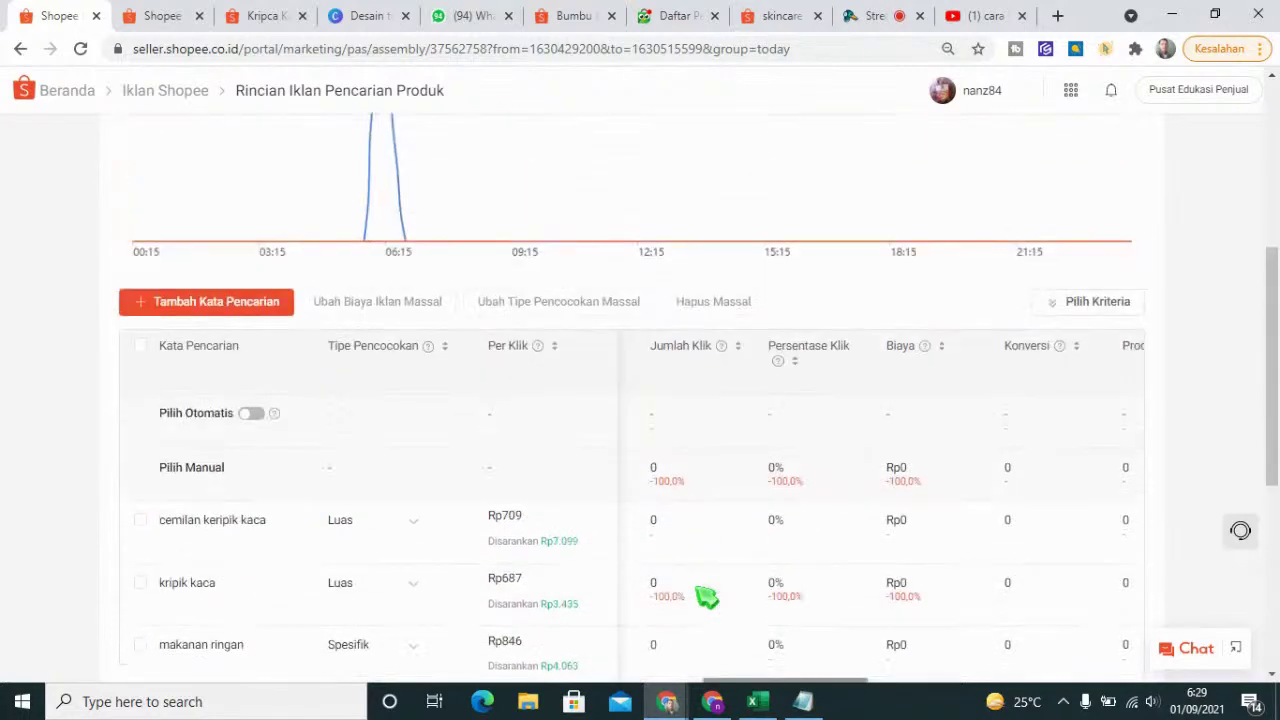
pyautogui.scroll(5, 704, 595)
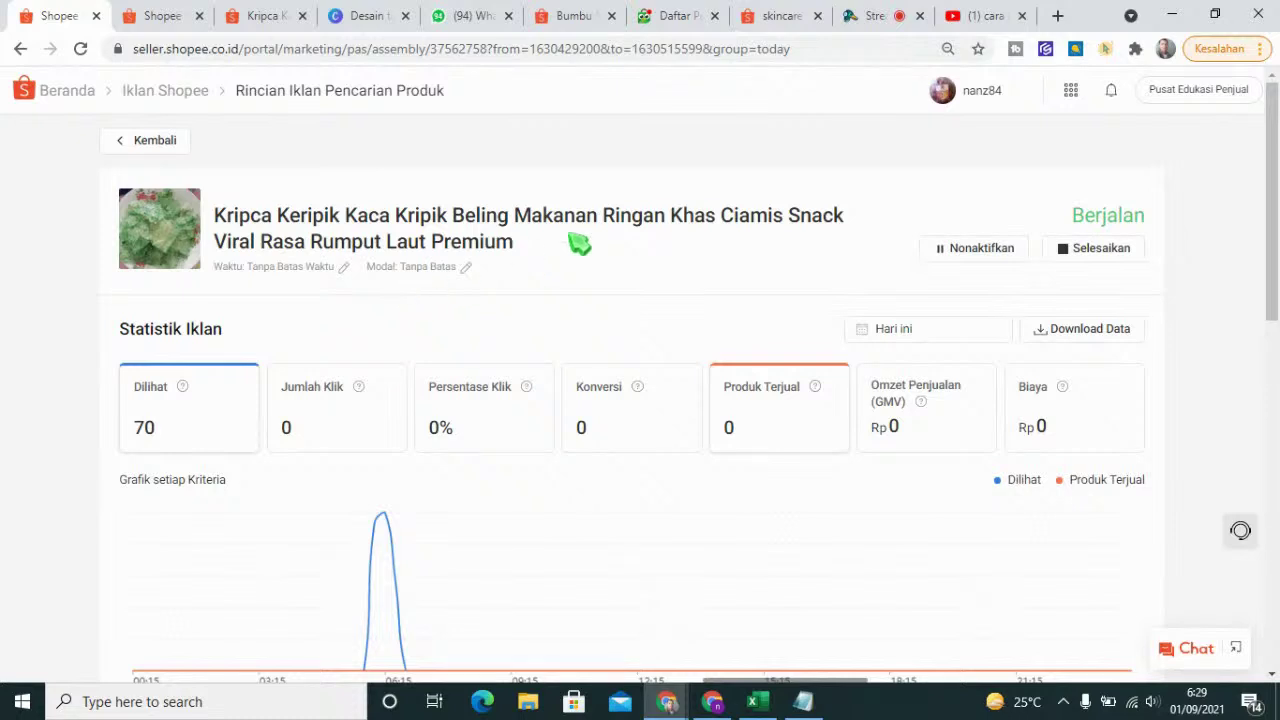
pyautogui.scroll(-3, 588, 242)
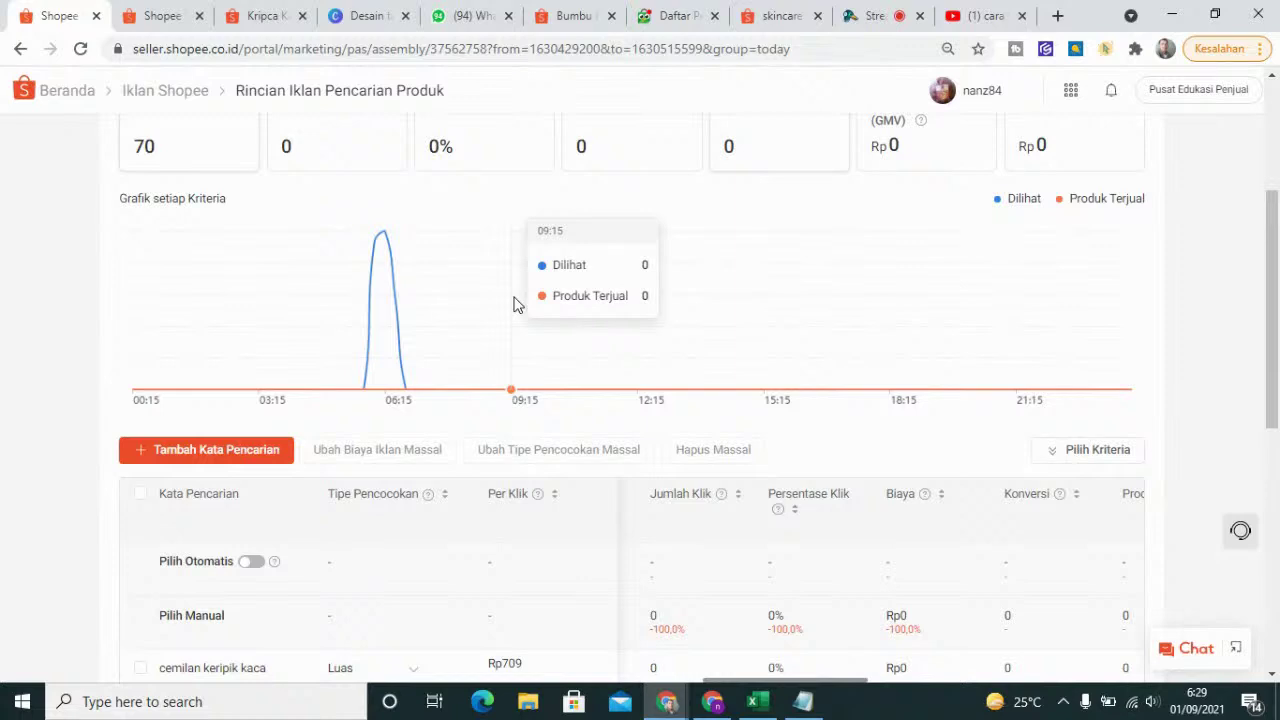
pyautogui.scroll(2, 517, 305)
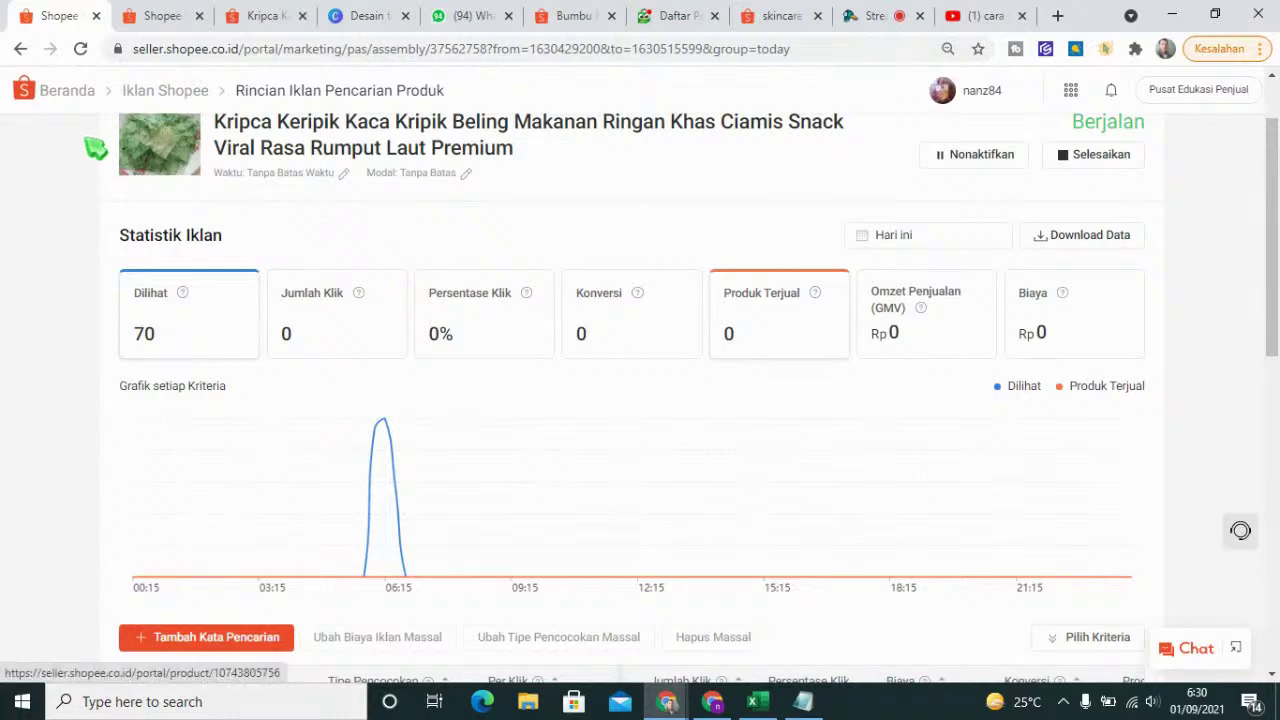
# - Go from the Seller Centre home page to the Bisnis Saya product overview and examine its visit, cart and order figures
pyautogui.click(68, 98)
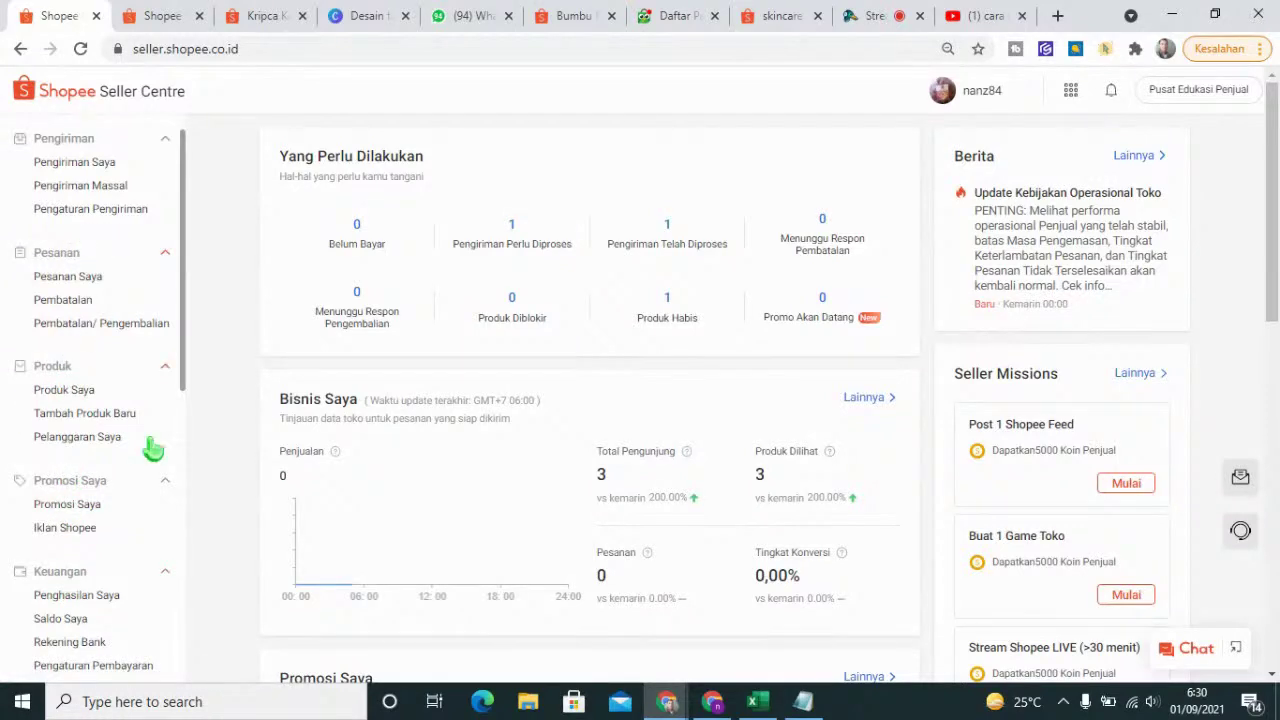
pyautogui.scroll(-1, 66, 503)
pyautogui.scroll(-2, 66, 503)
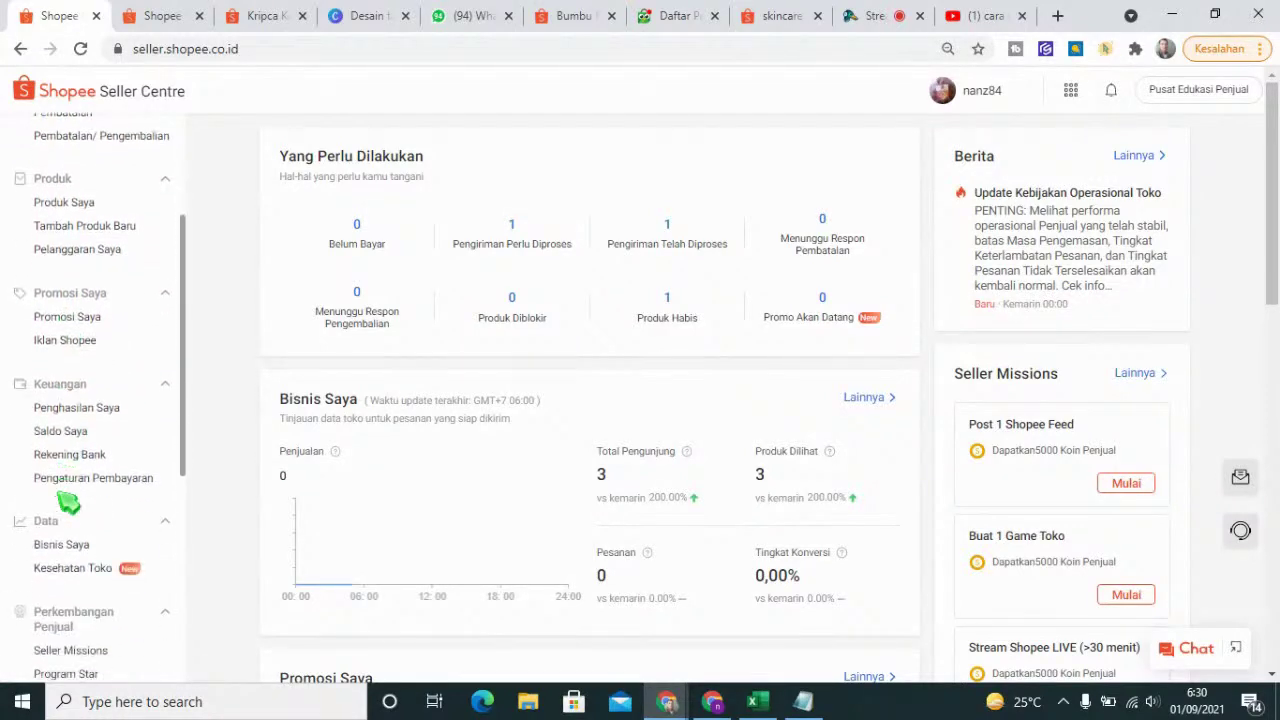
pyautogui.click(75, 553)
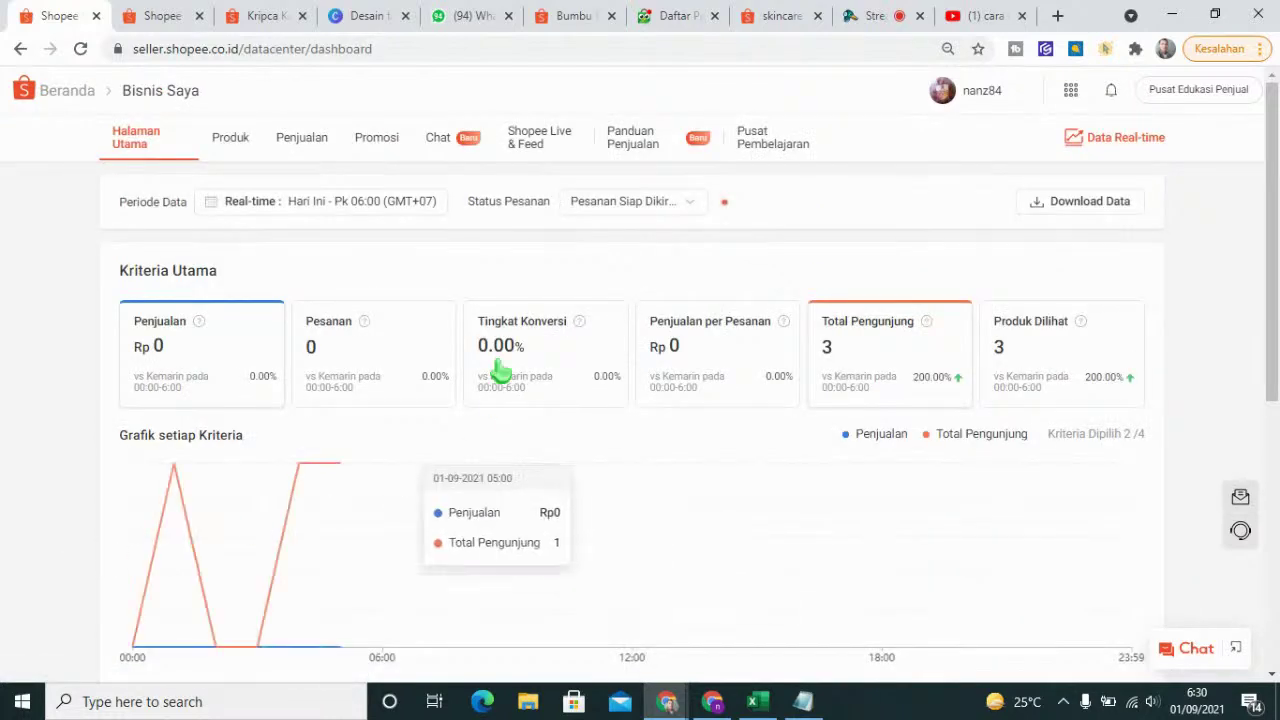
pyautogui.click(232, 142)
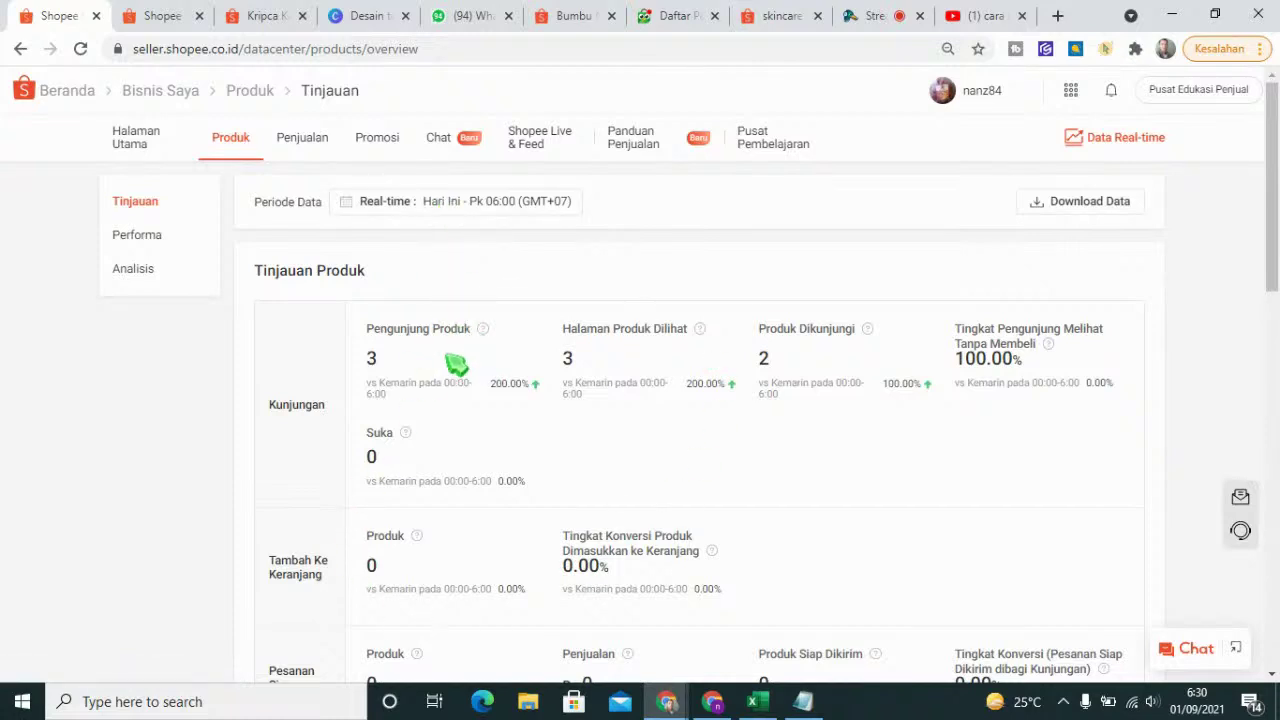
pyautogui.scroll(-3, 457, 365)
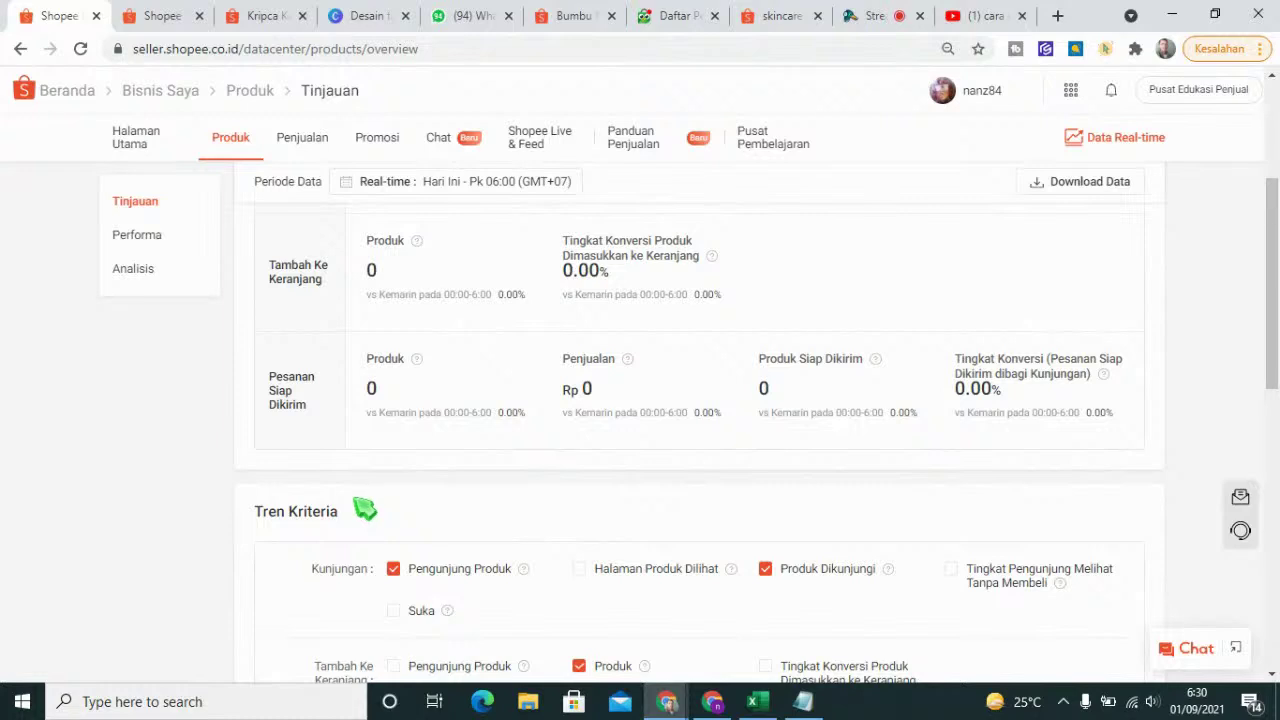
pyautogui.scroll(3, 364, 509)
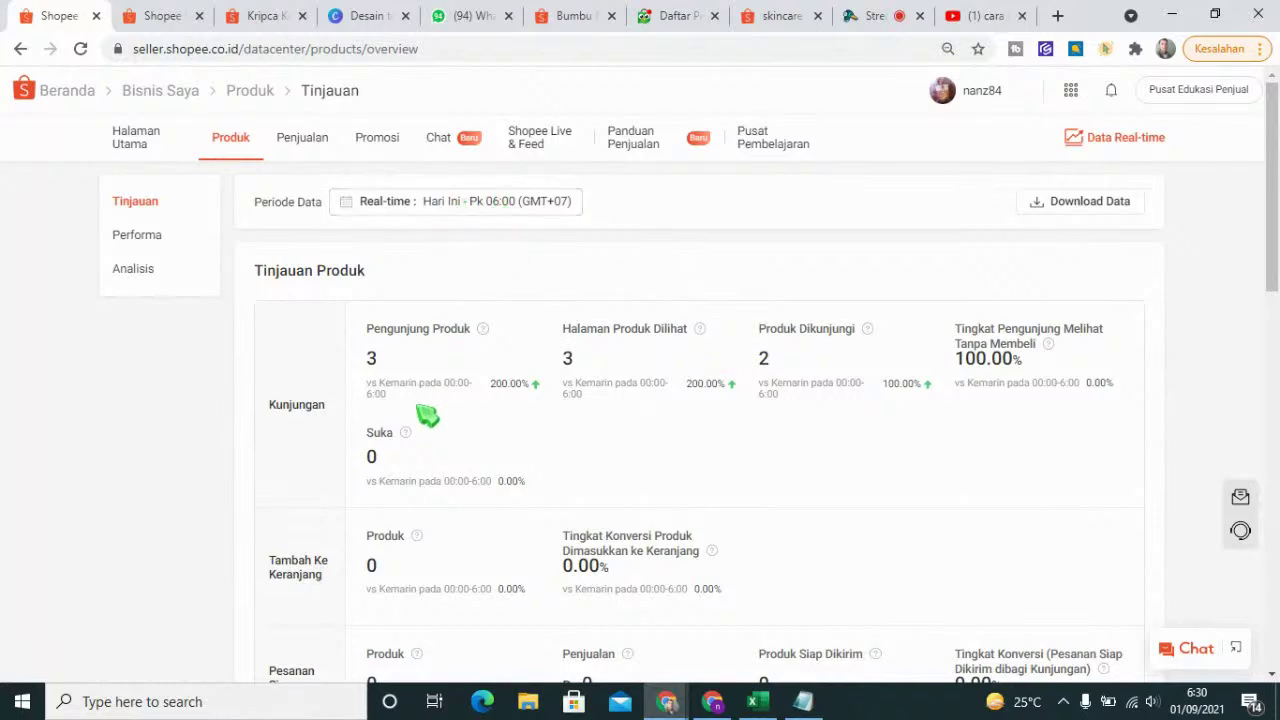
# - Switch the product overview's data period to Kemarin and examine the figures for that day
pyautogui.click(480, 205)
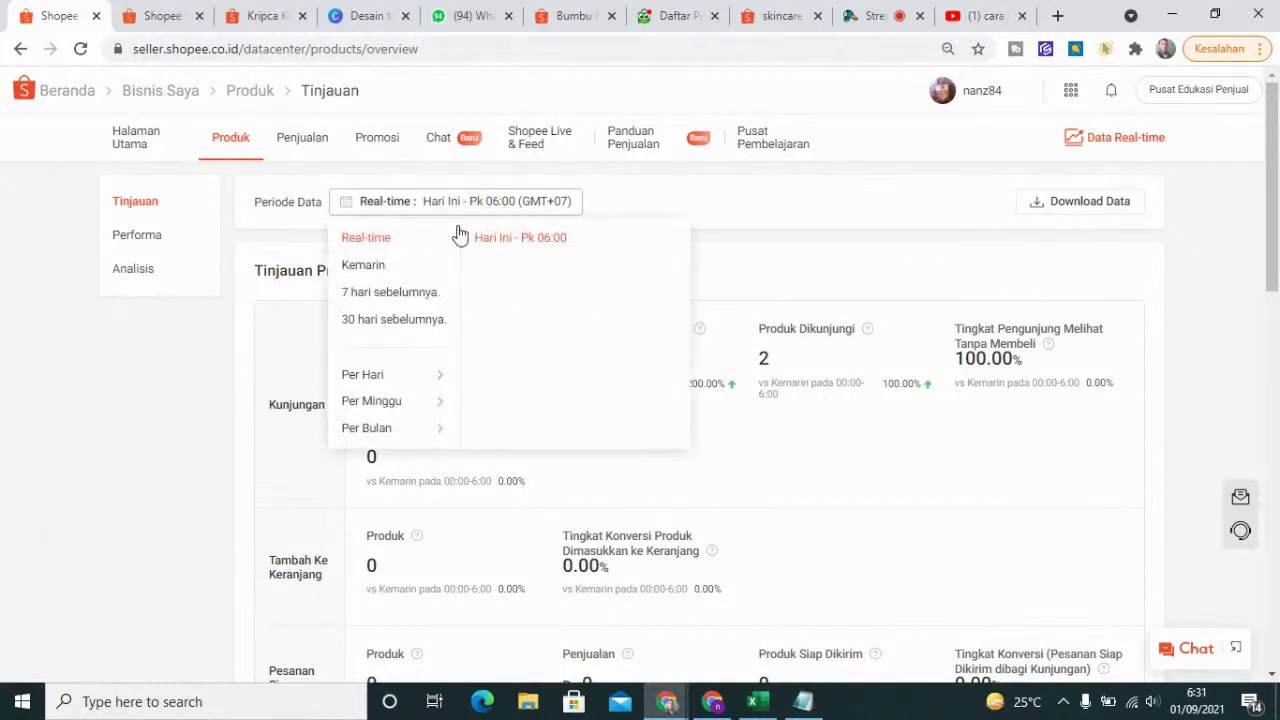
pyautogui.click(416, 266)
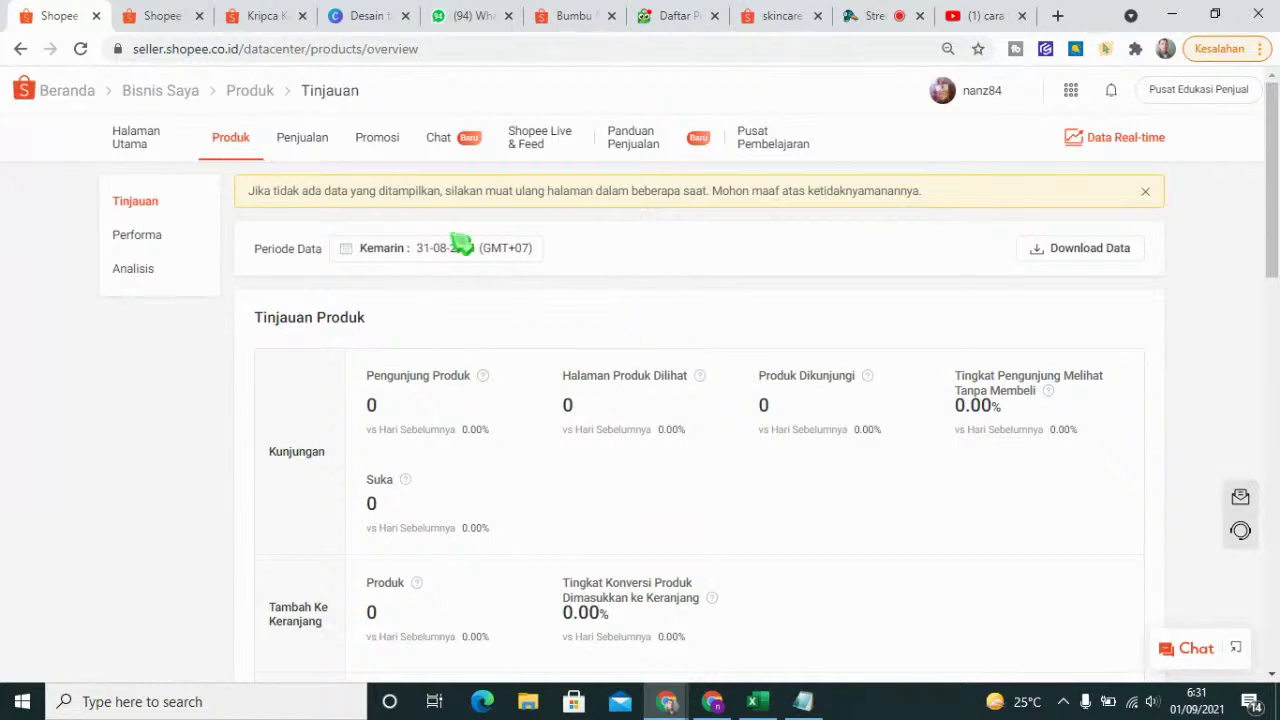
pyautogui.scroll(-3, 541, 409)
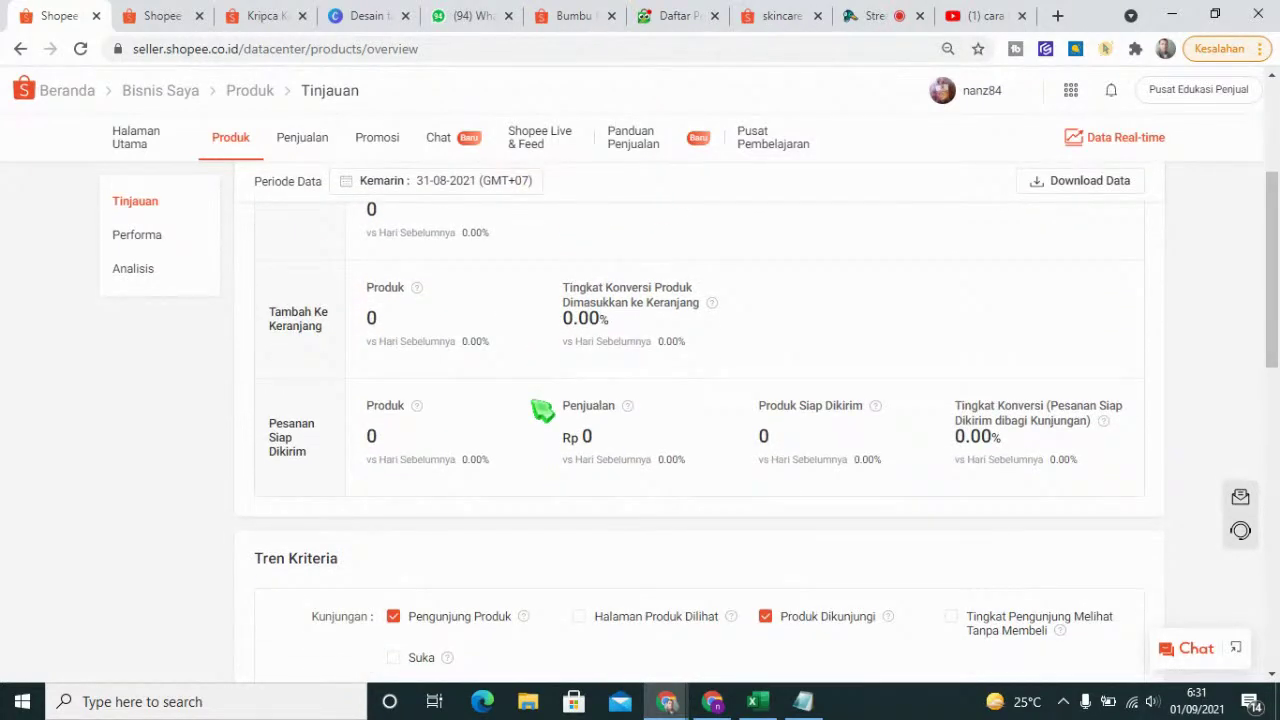
pyautogui.scroll(3, 538, 410)
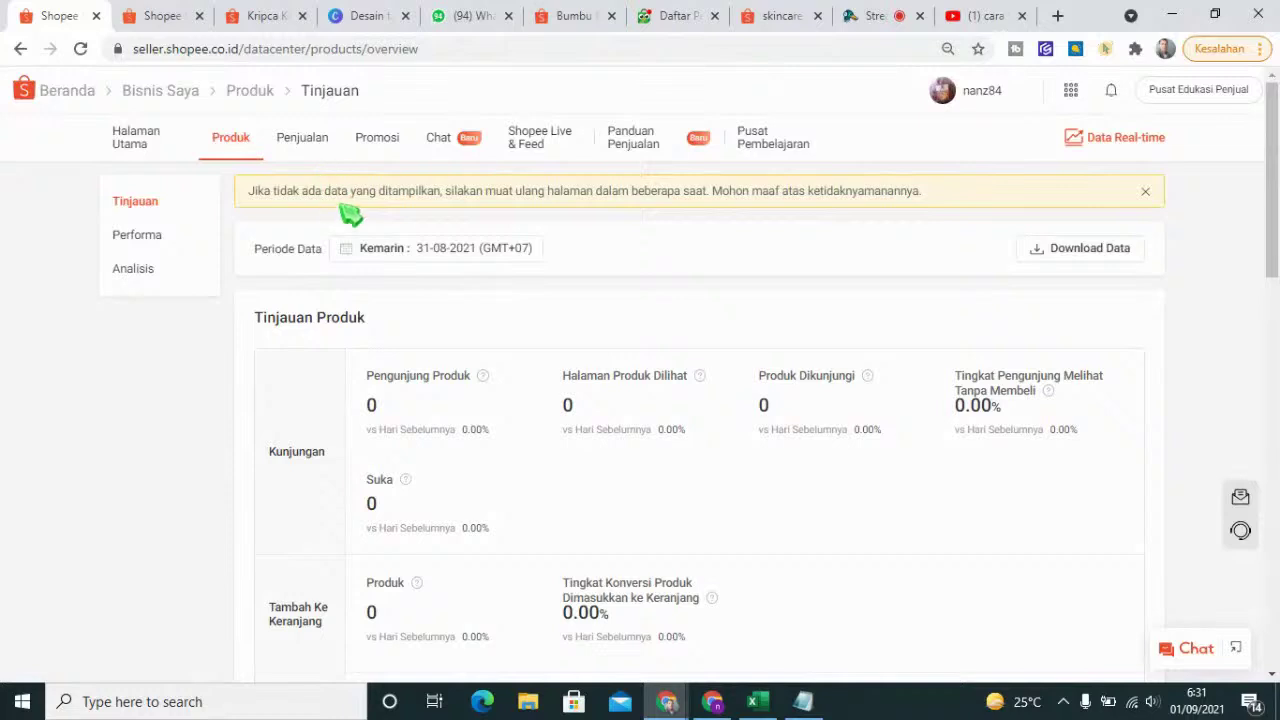
# - Open the product Performa report and check its data for Kemarin and for 30 hari sebelumnya
pyautogui.click(153, 248)
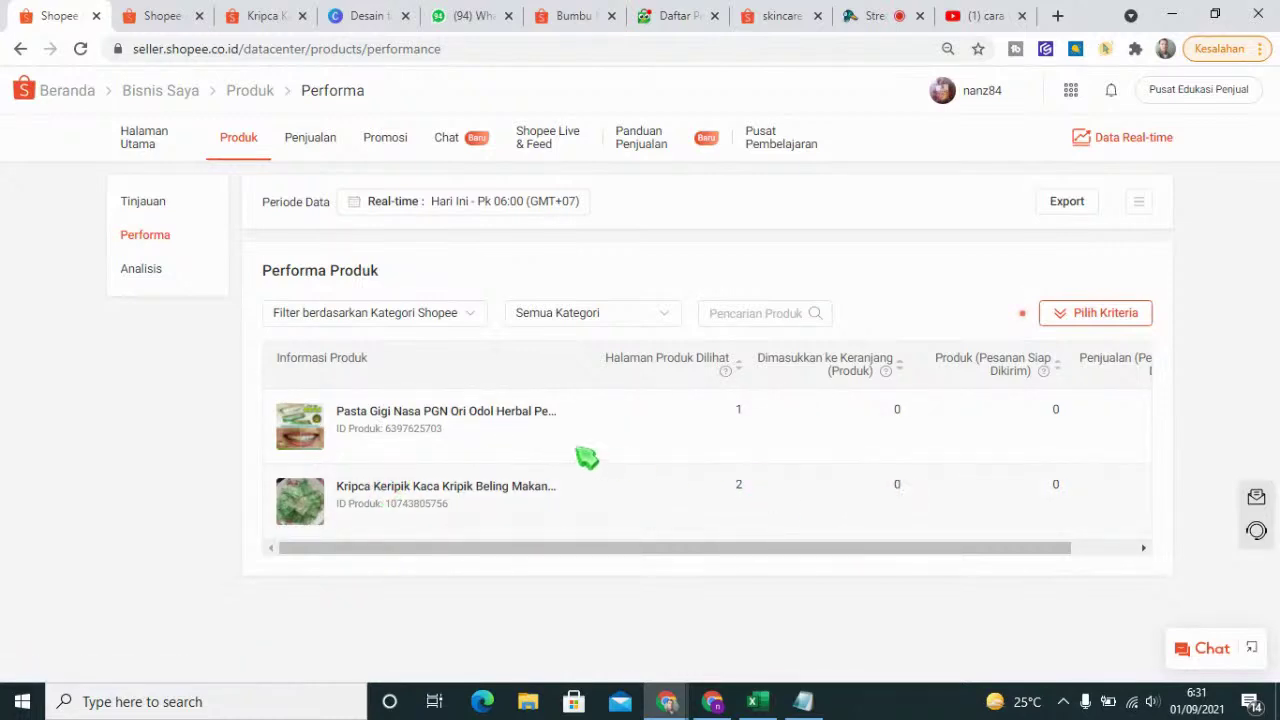
pyautogui.click(501, 205)
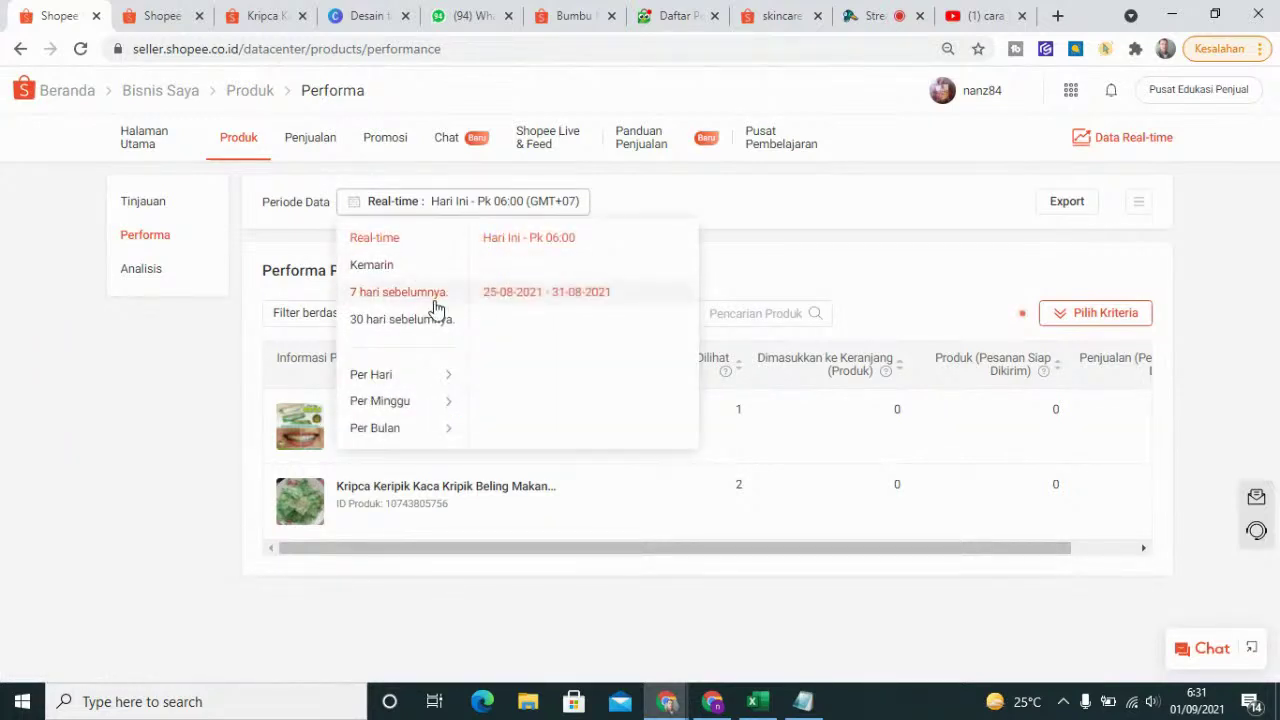
pyautogui.click(432, 266)
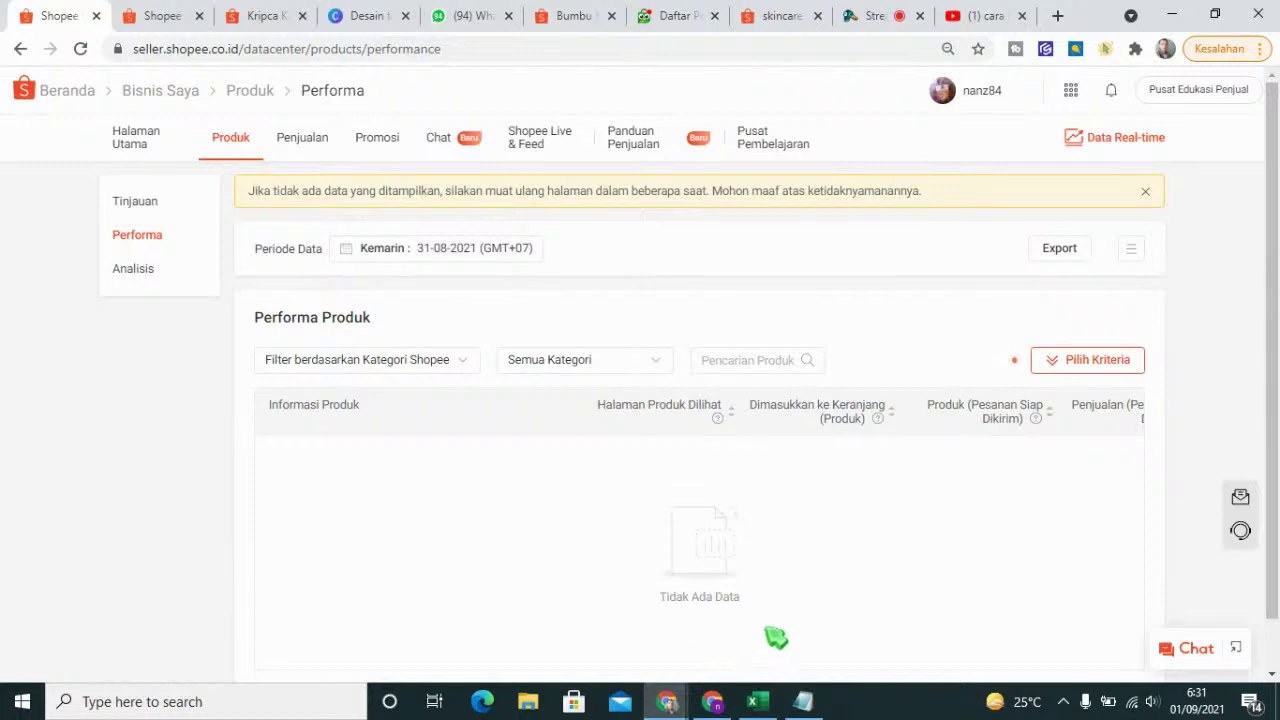
pyautogui.click(463, 252)
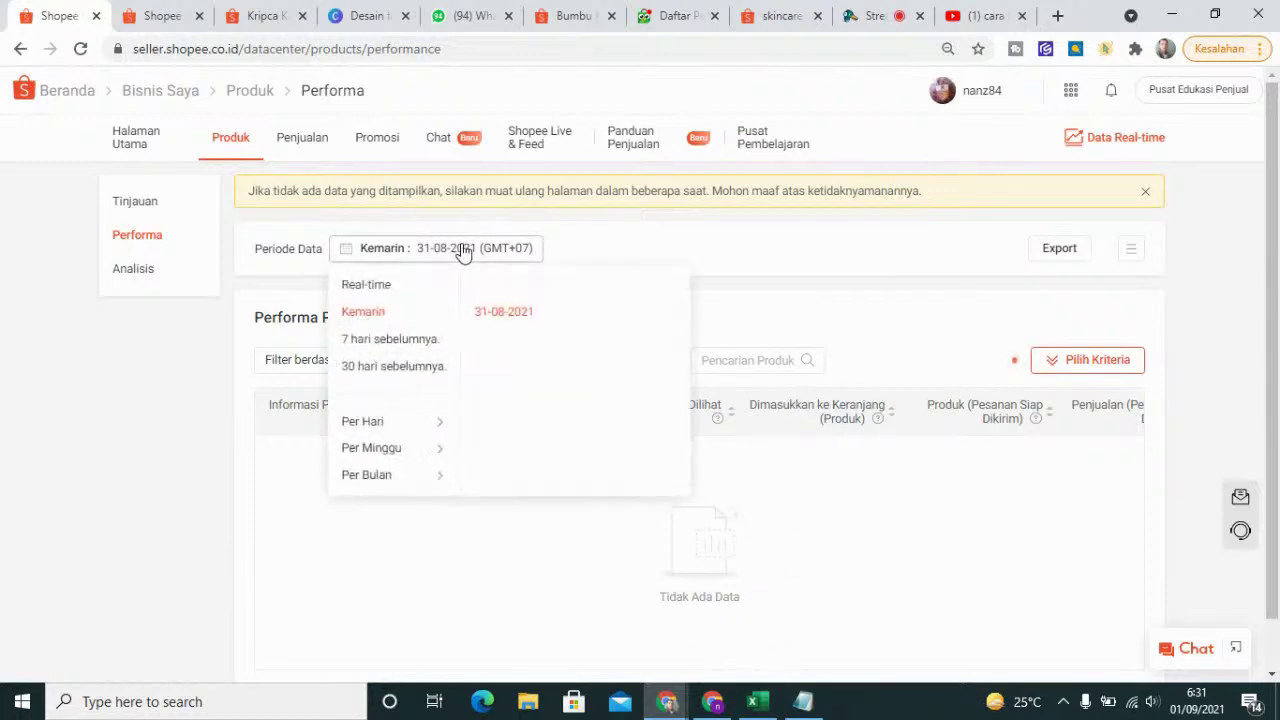
pyautogui.click(417, 368)
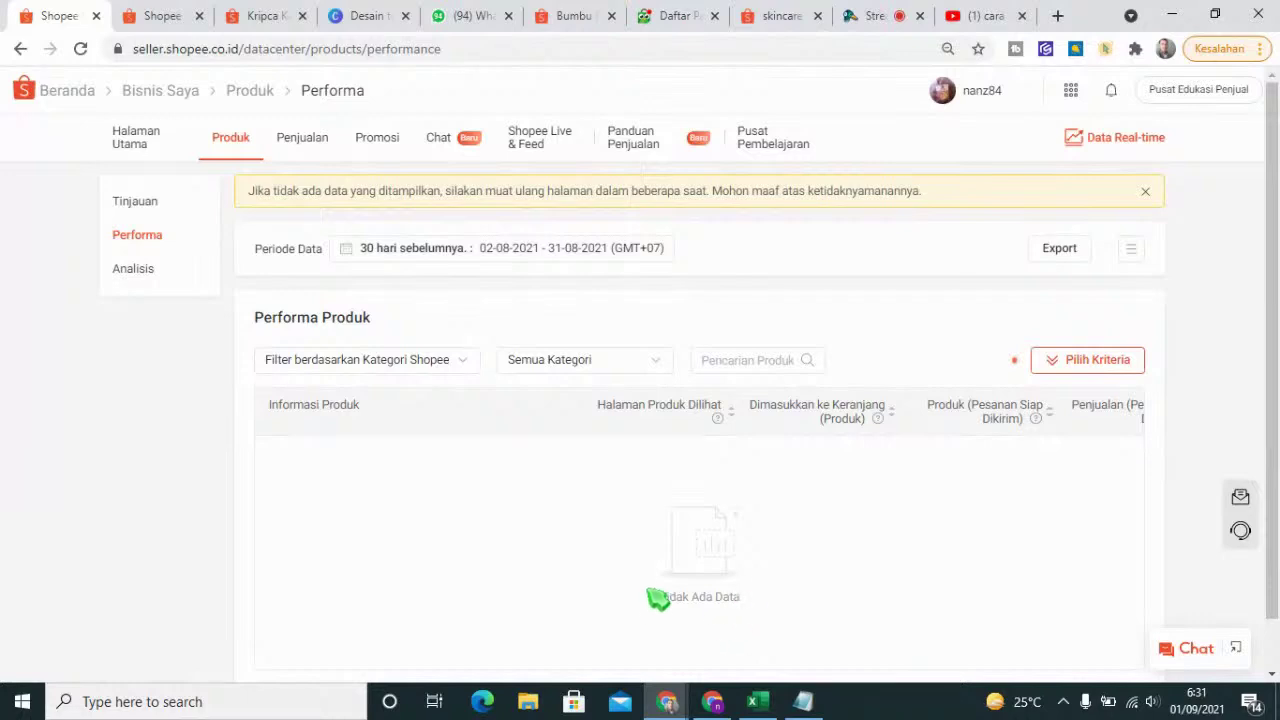
# - Return the Performa report's period to Real-time and examine the cart, order and sales columns of the listed products
pyautogui.click(476, 252)
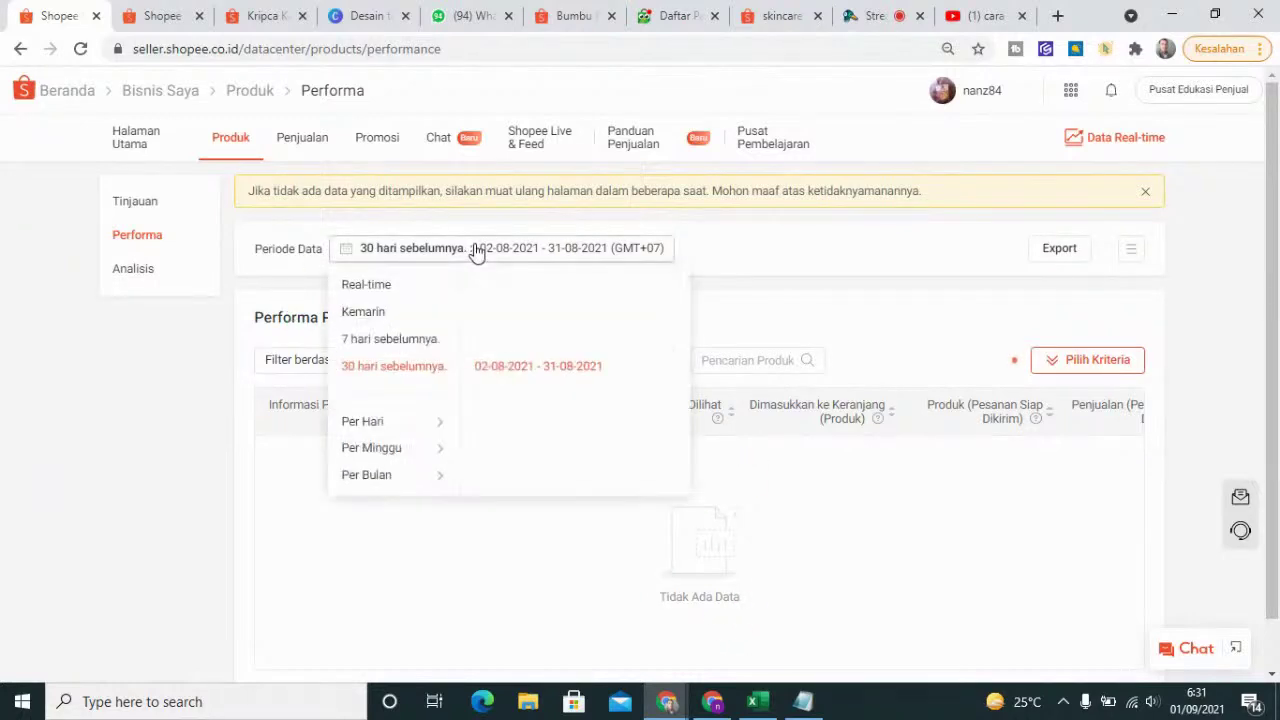
pyautogui.click(399, 293)
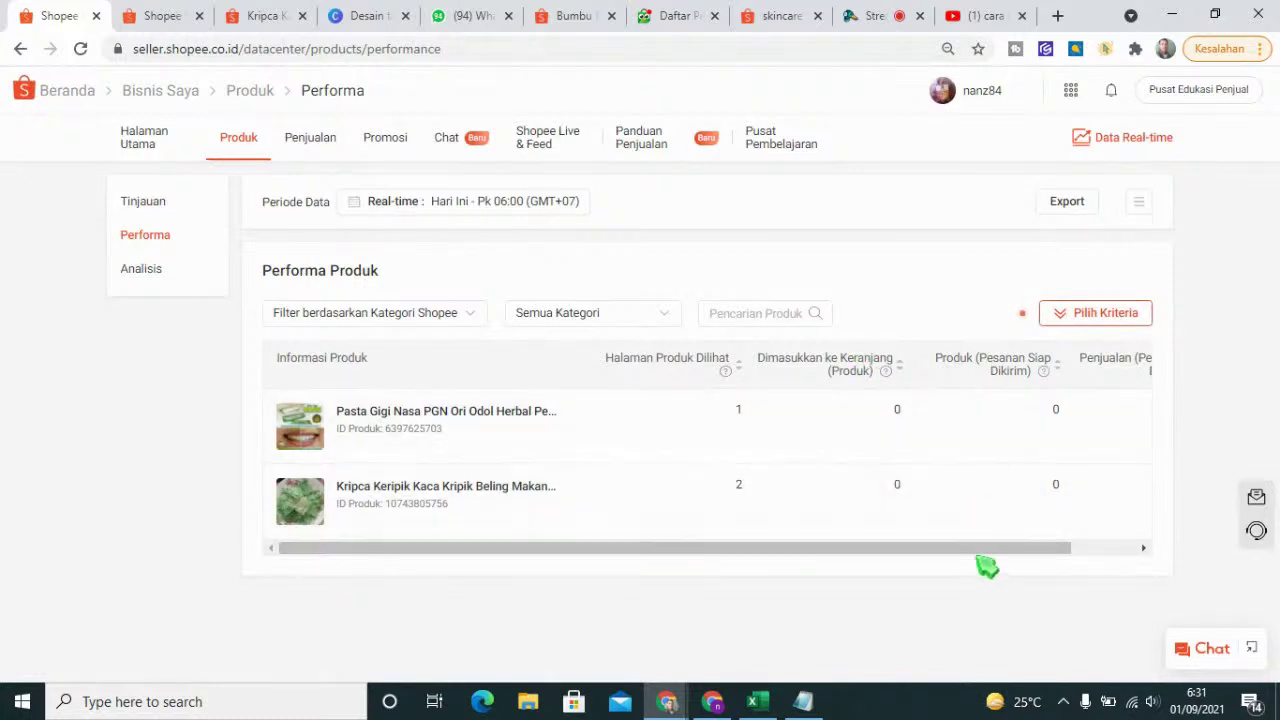
pyautogui.moveTo(978, 557); pyautogui.dragTo(1091, 557)
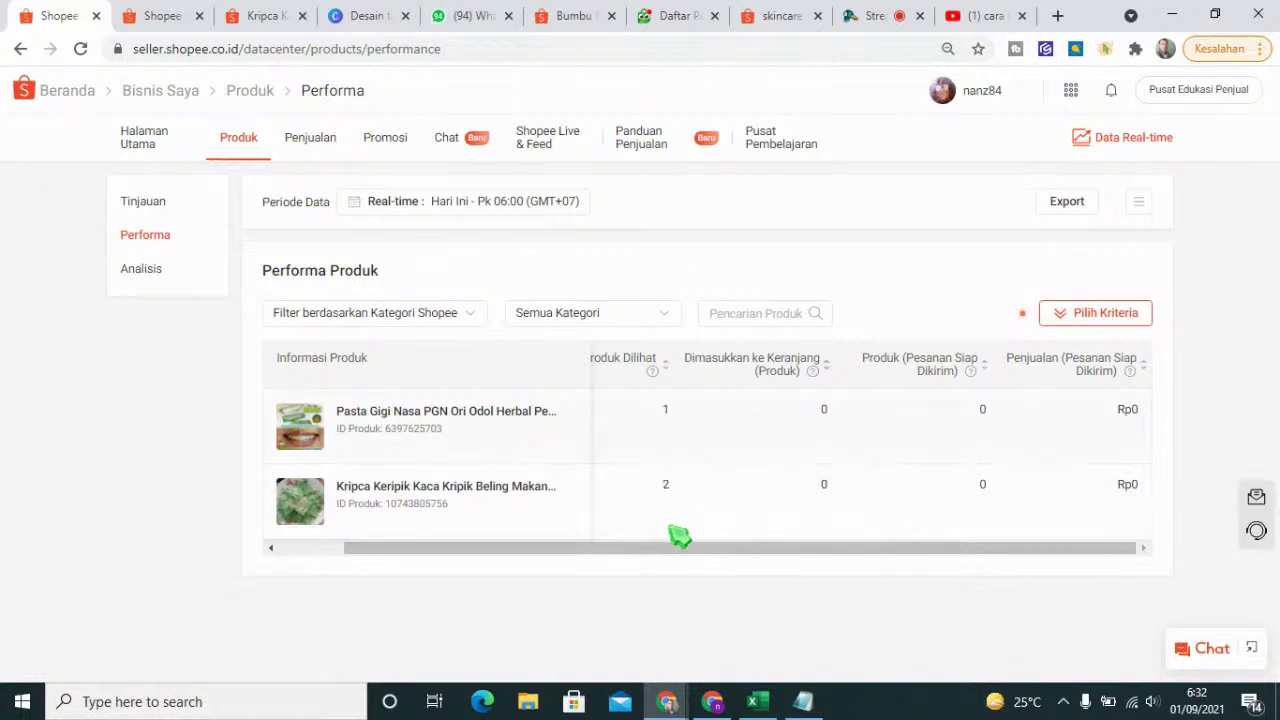
# - Compare the page-view, cart, order and sales columns of the two products in the Performa report
pyautogui.moveTo(694, 553); pyautogui.dragTo(624, 562)
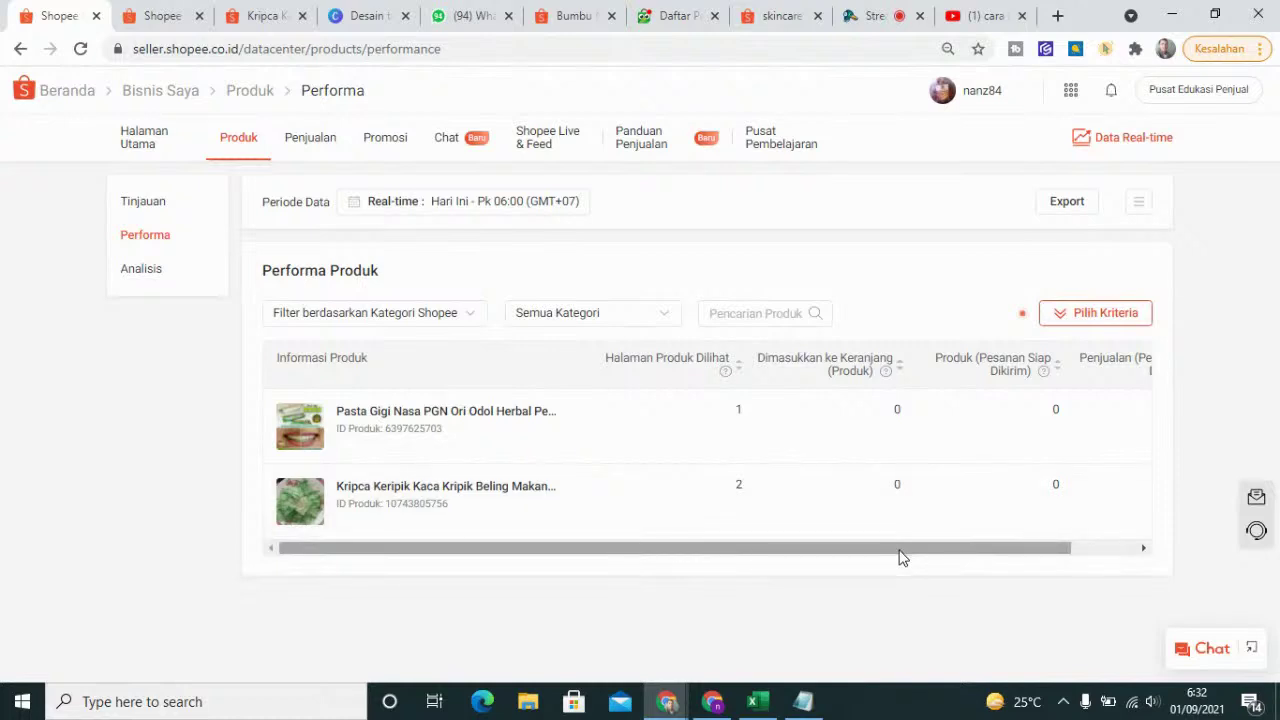
pyautogui.moveTo(903, 554); pyautogui.dragTo(961, 551)
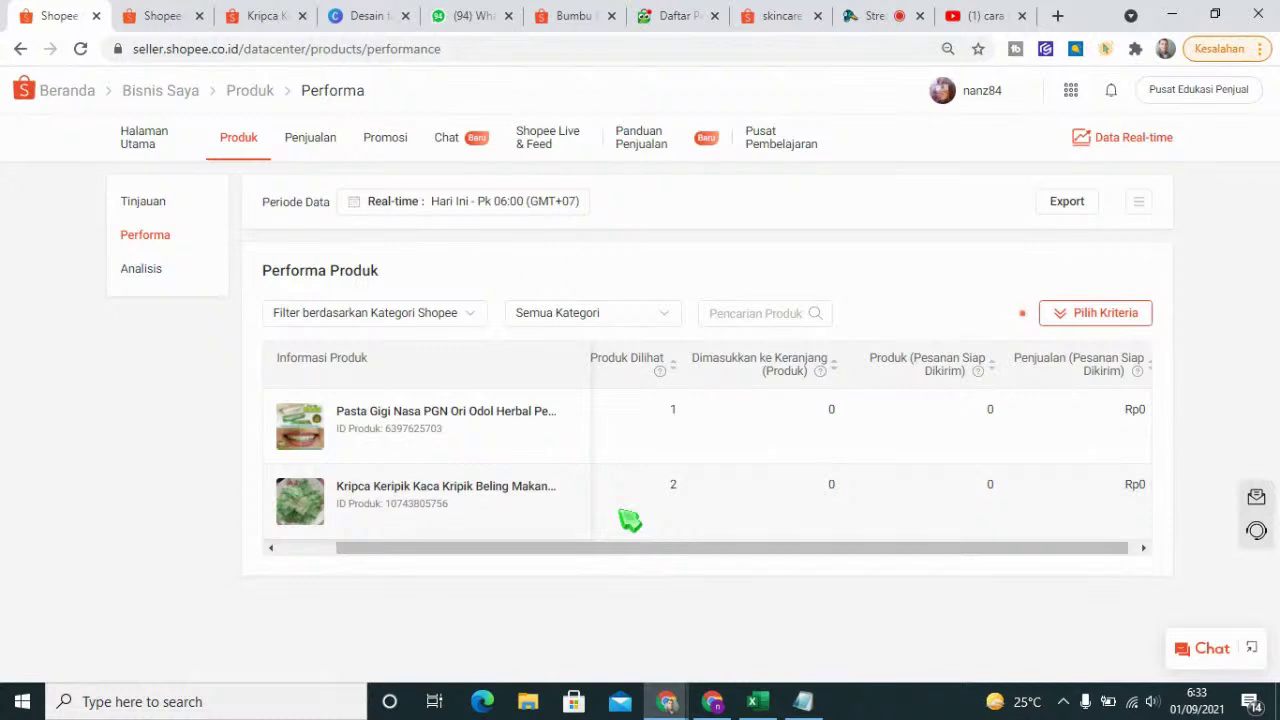
# - Switch to the Kripca Keripik Kaca product's details and review its photos, description, specifications, price, stock and shipping settings
pyautogui.click(163, 16)
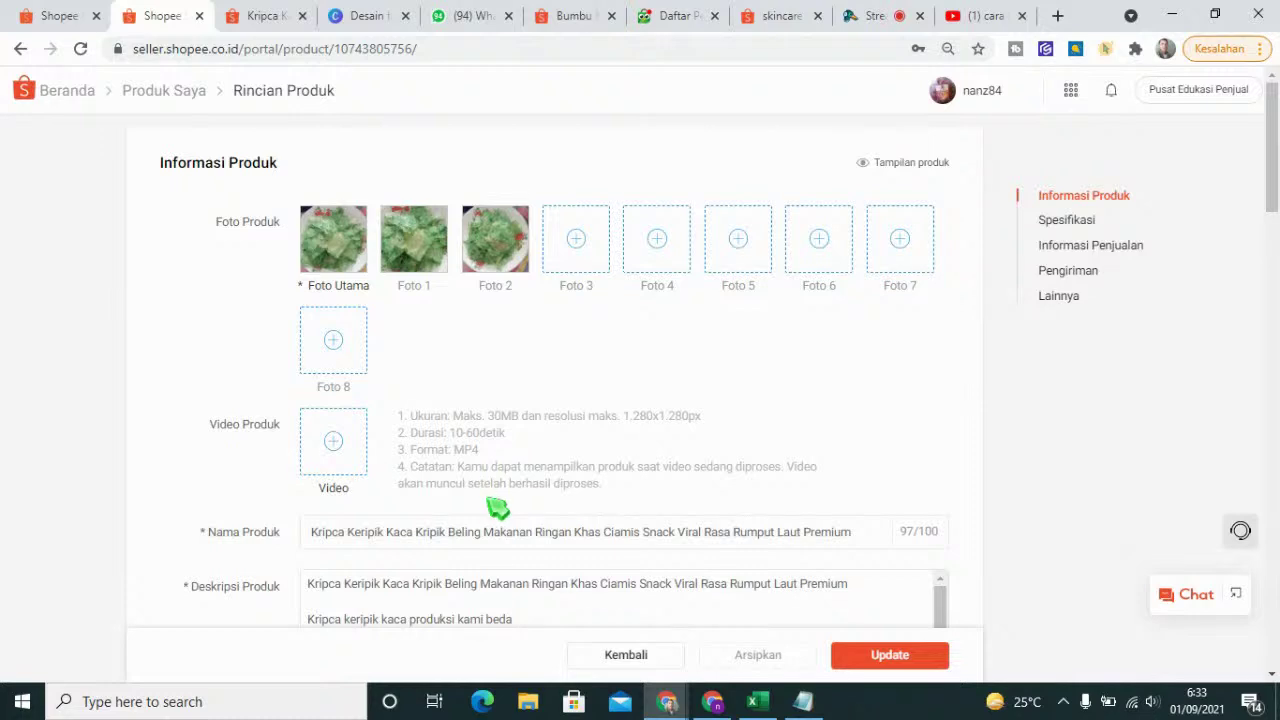
pyautogui.scroll(-4, 497, 509)
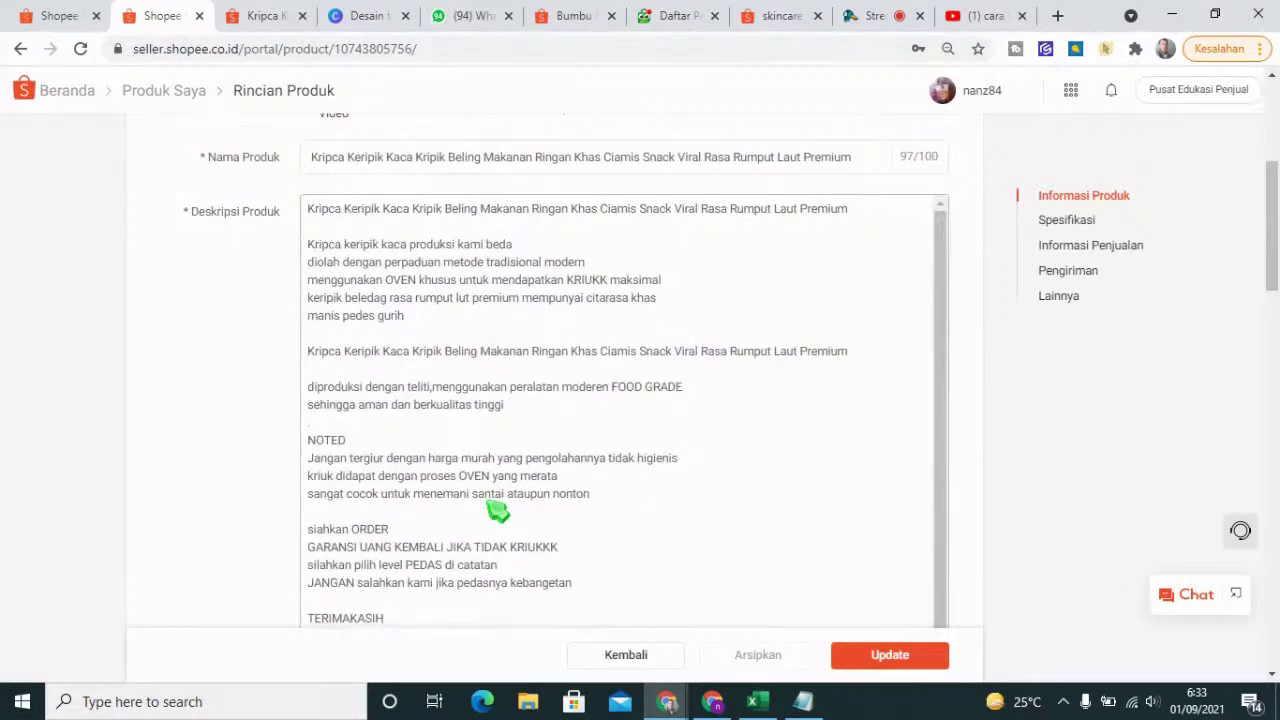
pyautogui.scroll(-1, 497, 509)
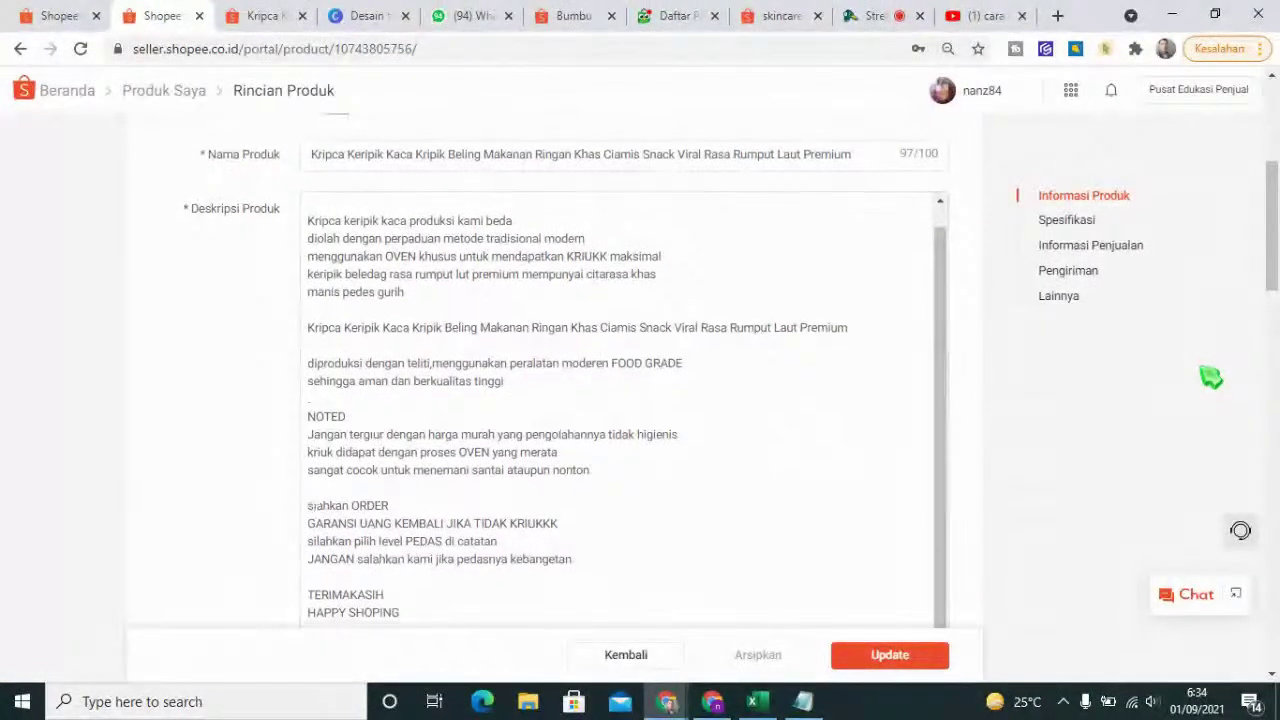
pyautogui.scroll(-3, 1210, 378)
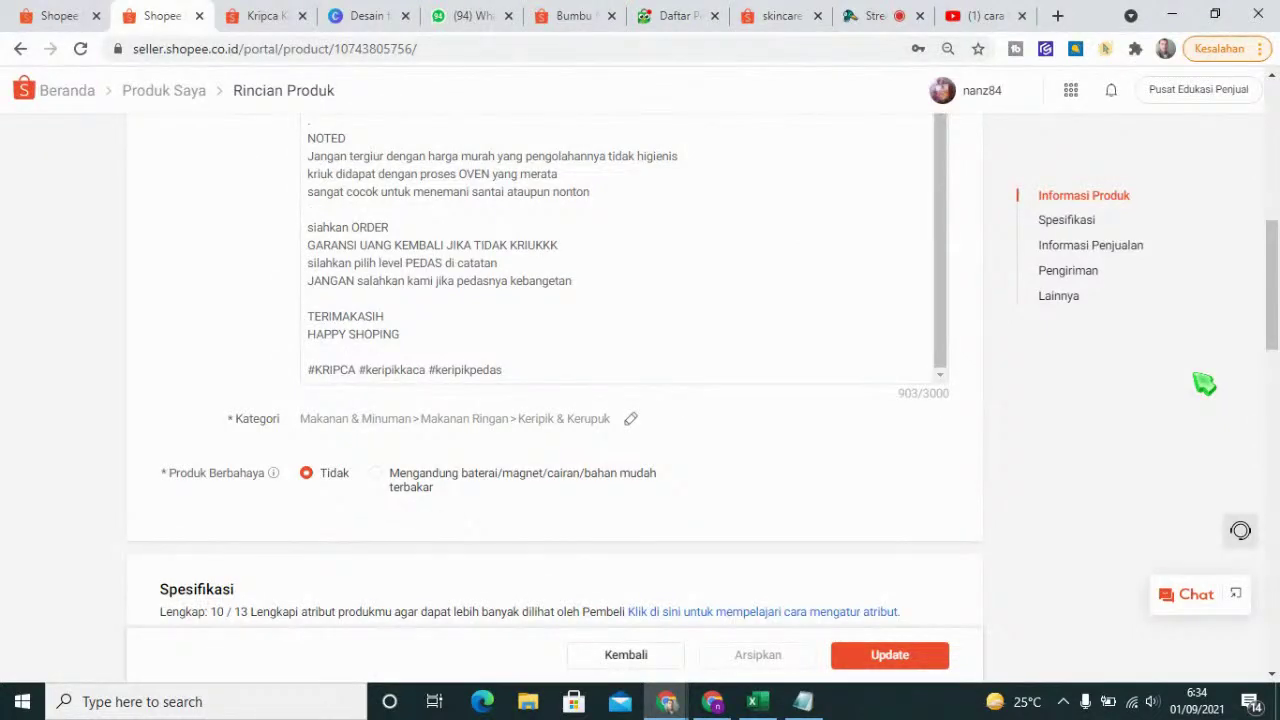
pyautogui.scroll(-5, 1203, 383)
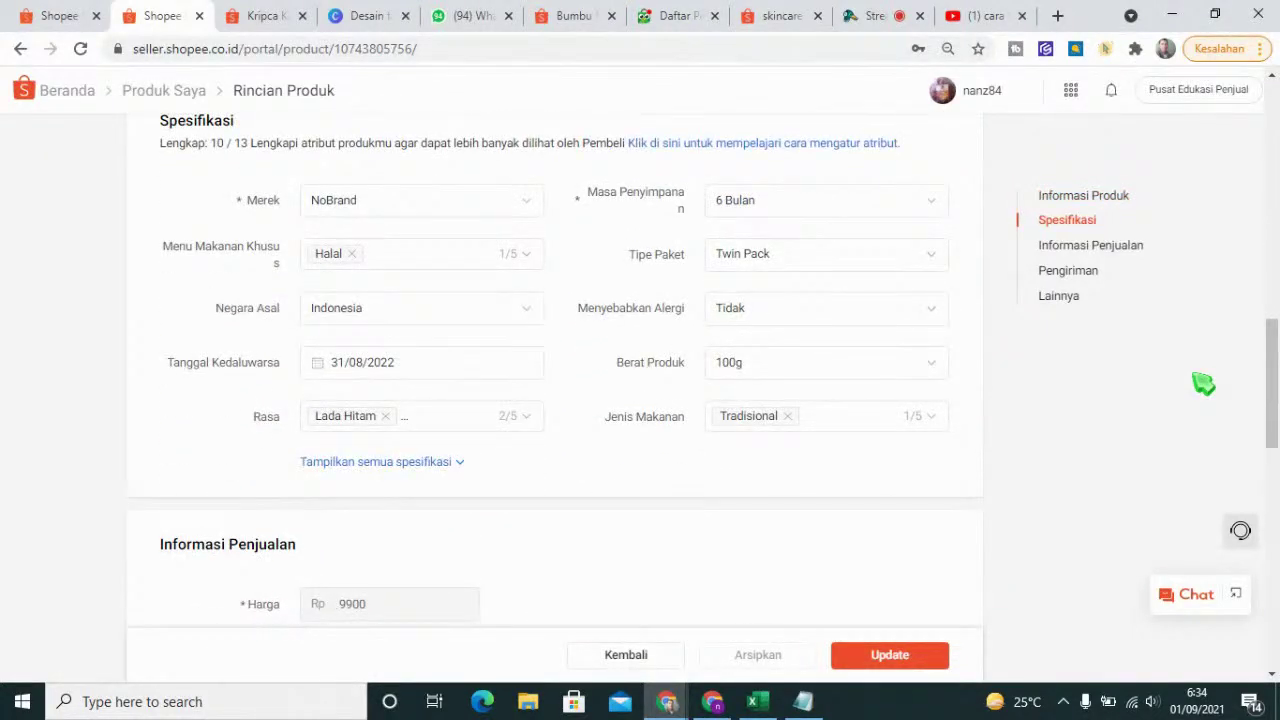
pyautogui.scroll(-3, 1203, 383)
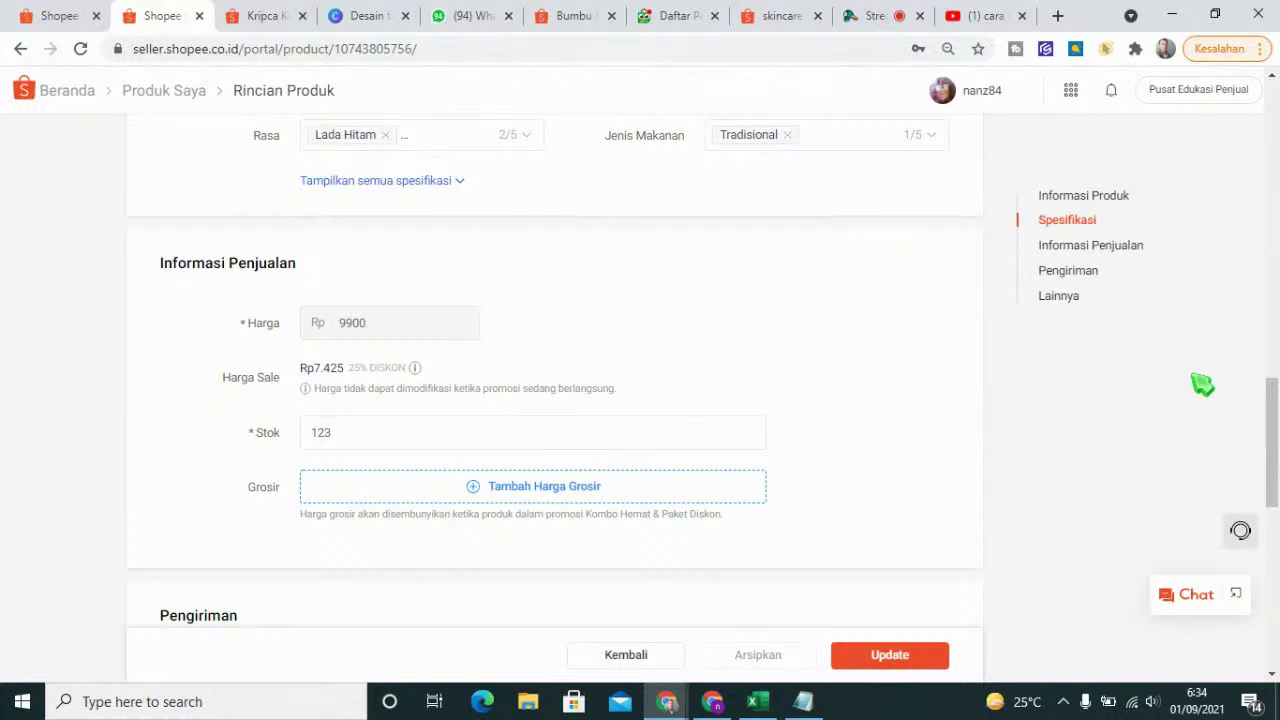
pyautogui.scroll(-4, 1203, 383)
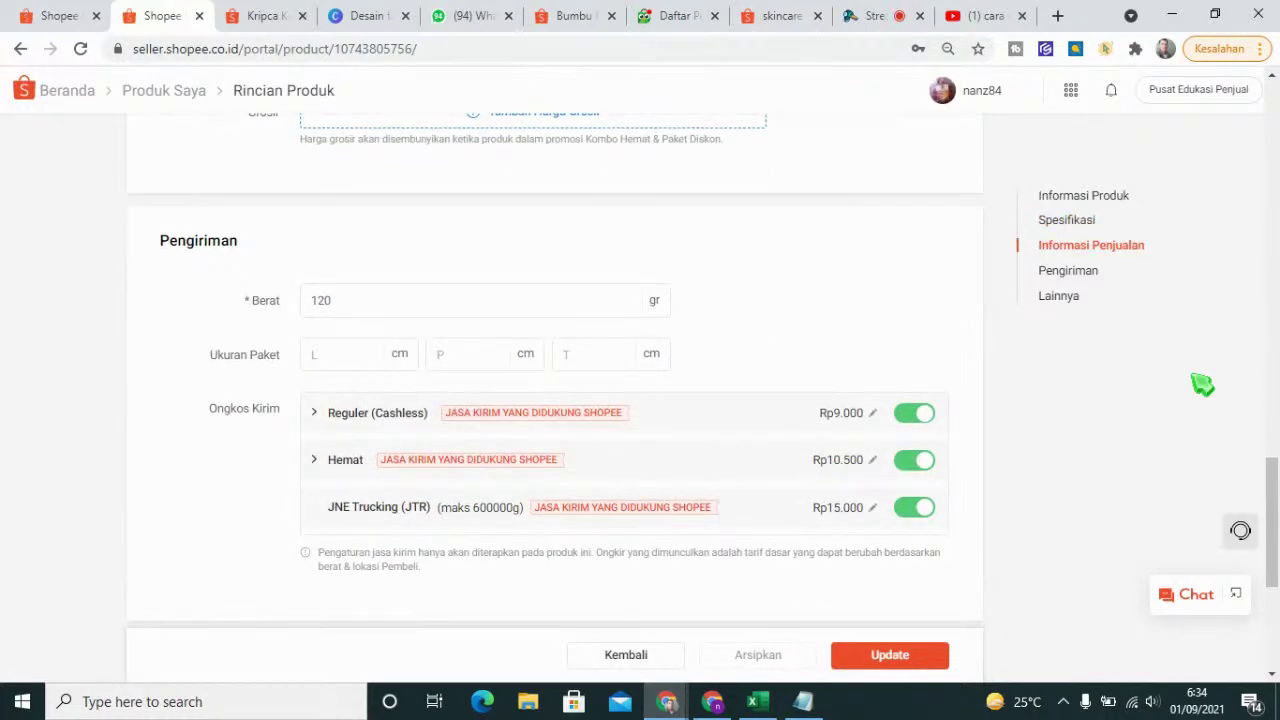
pyautogui.scroll(-3, 1203, 383)
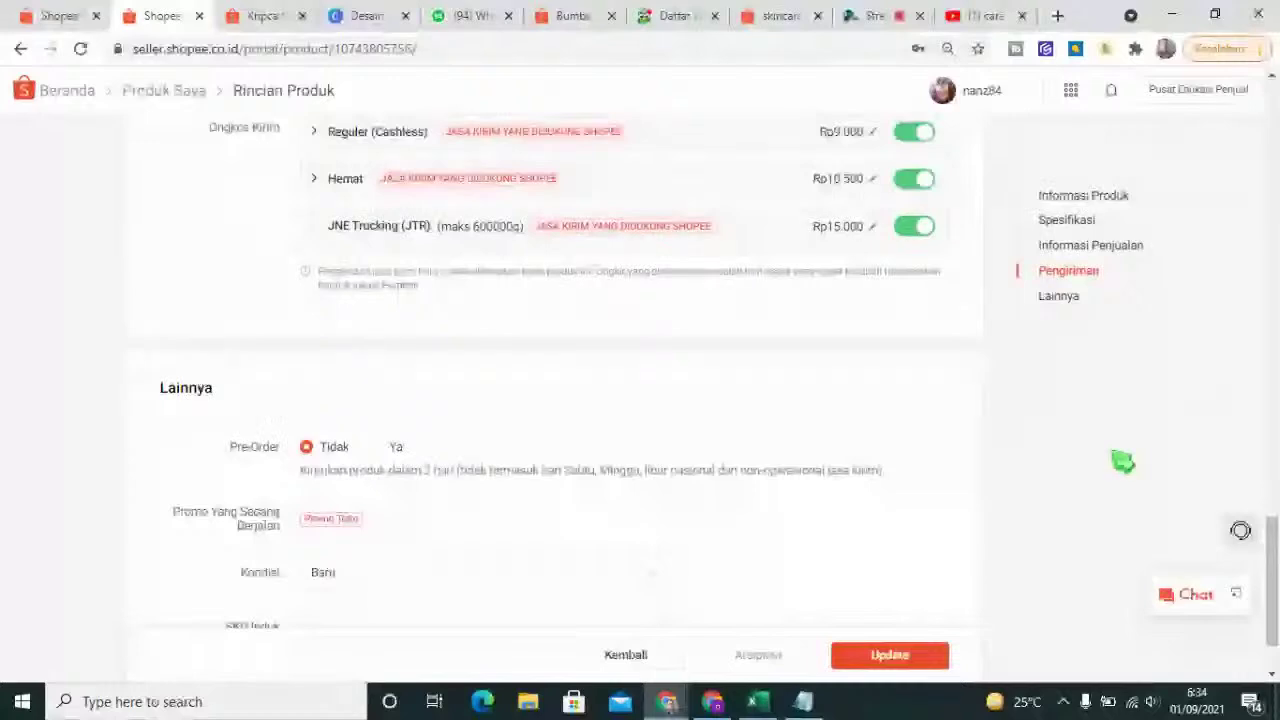
# - Recheck the Kripca product's specifications, category, name and description text in its product details
pyautogui.scroll(3, 1122, 461)
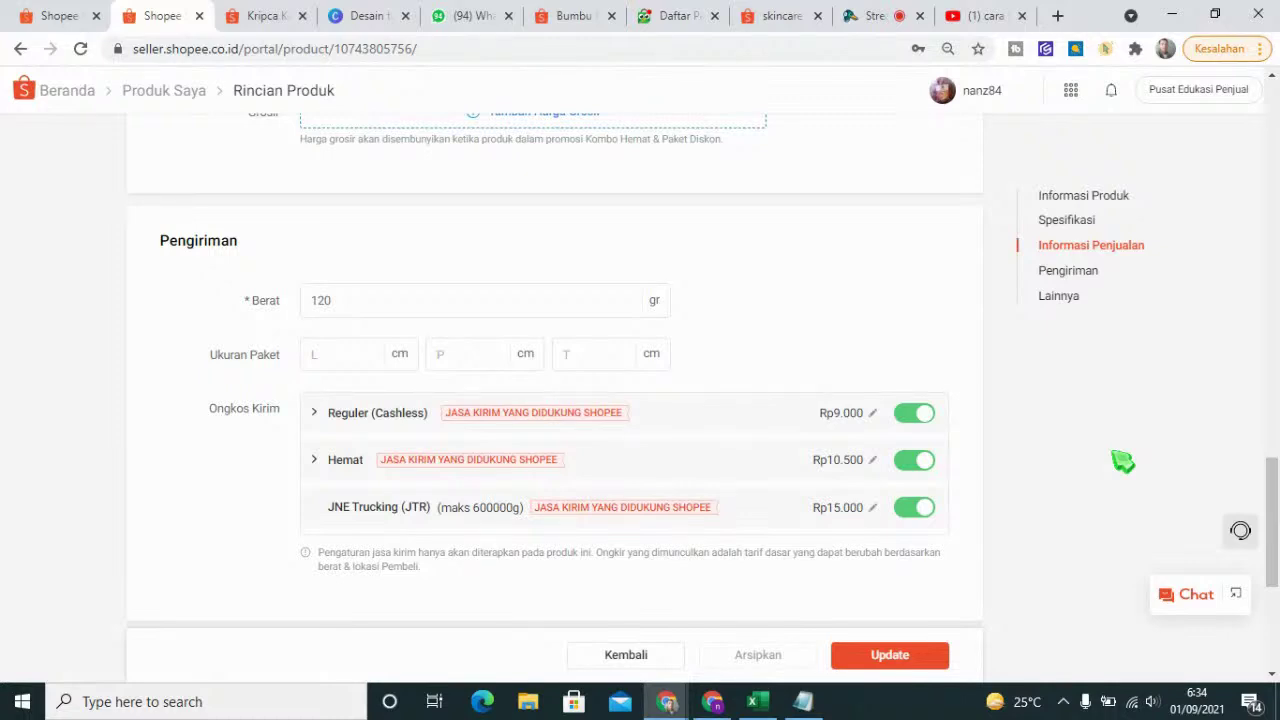
pyautogui.scroll(8, 1122, 461)
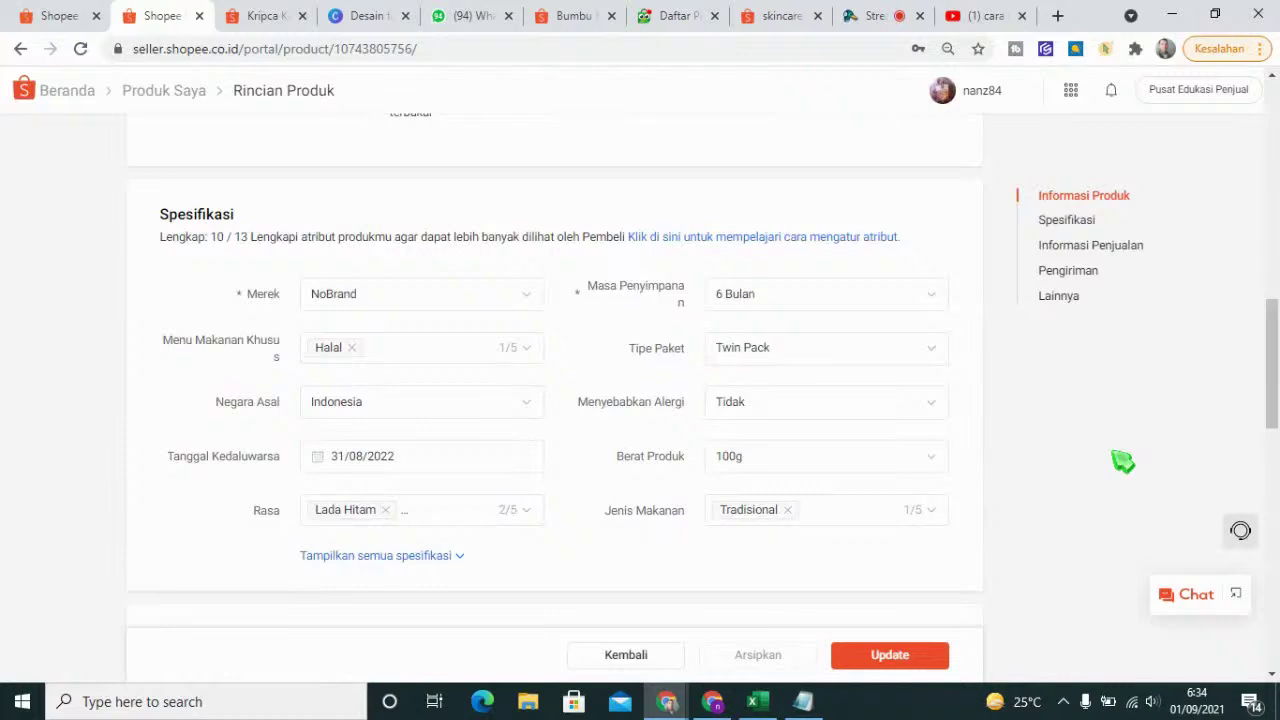
pyautogui.scroll(4, 1122, 461)
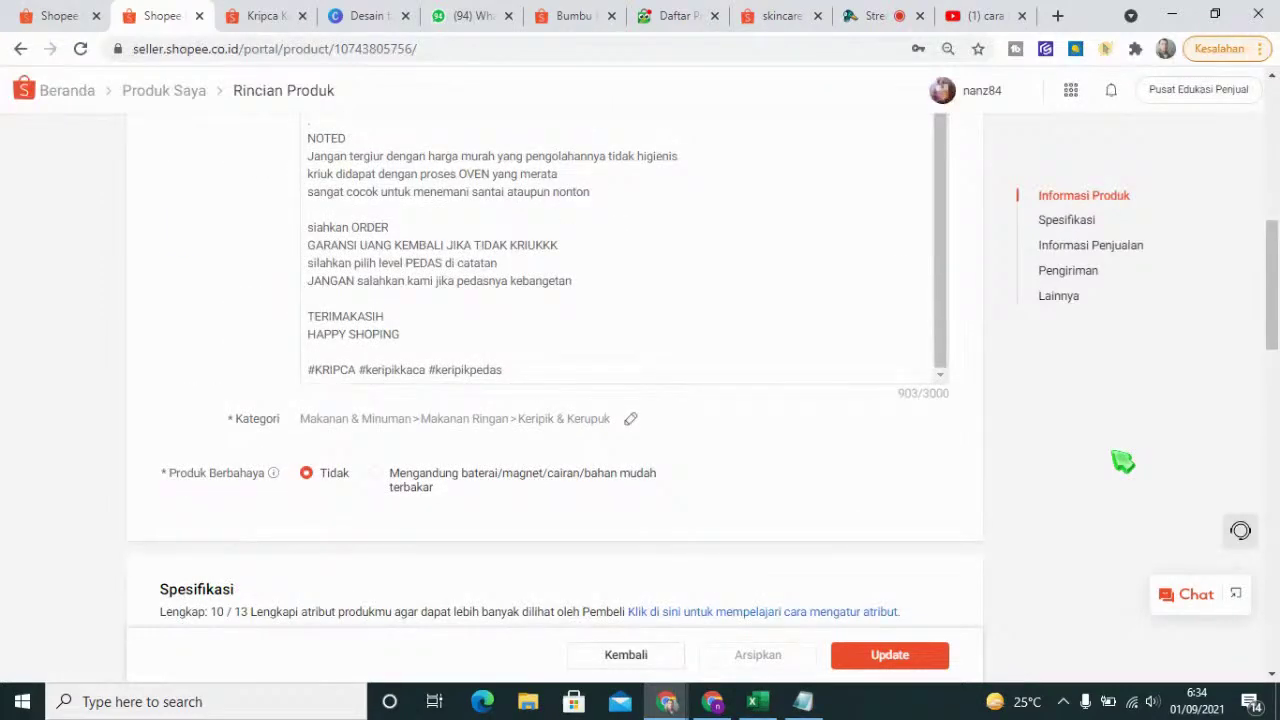
pyautogui.scroll(3, 1122, 461)
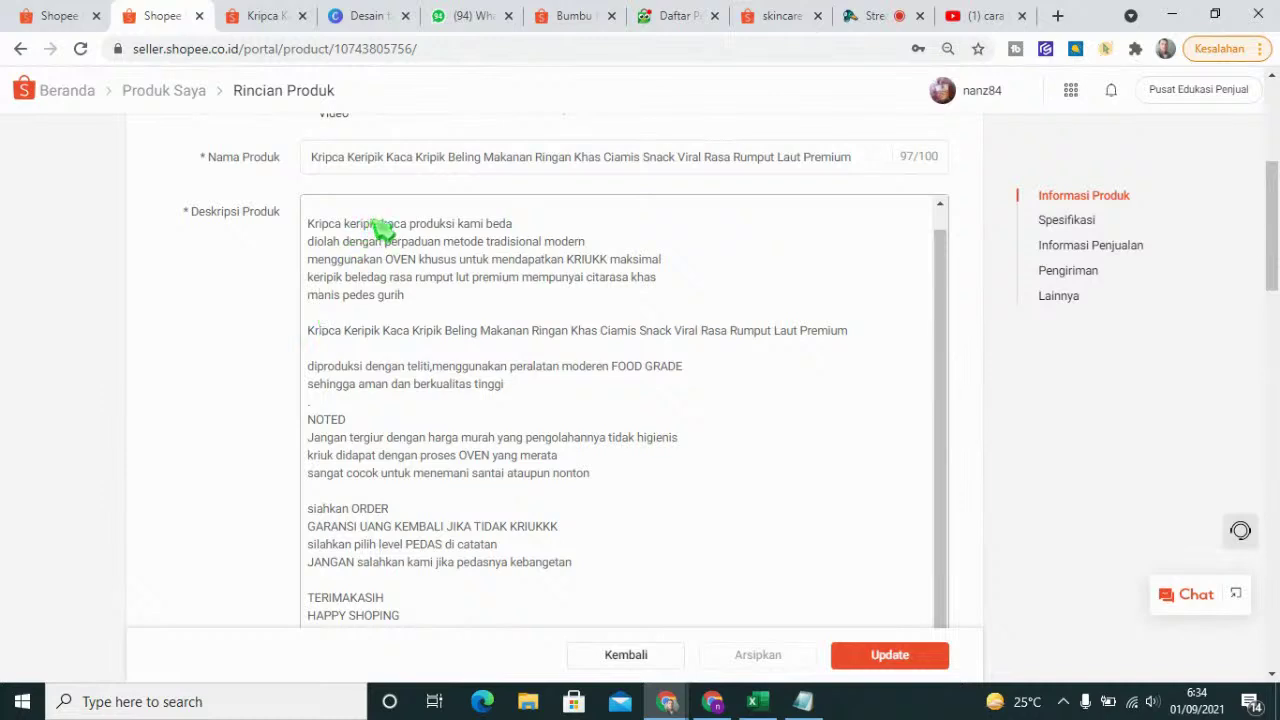
pyautogui.scroll(1, 408, 277)
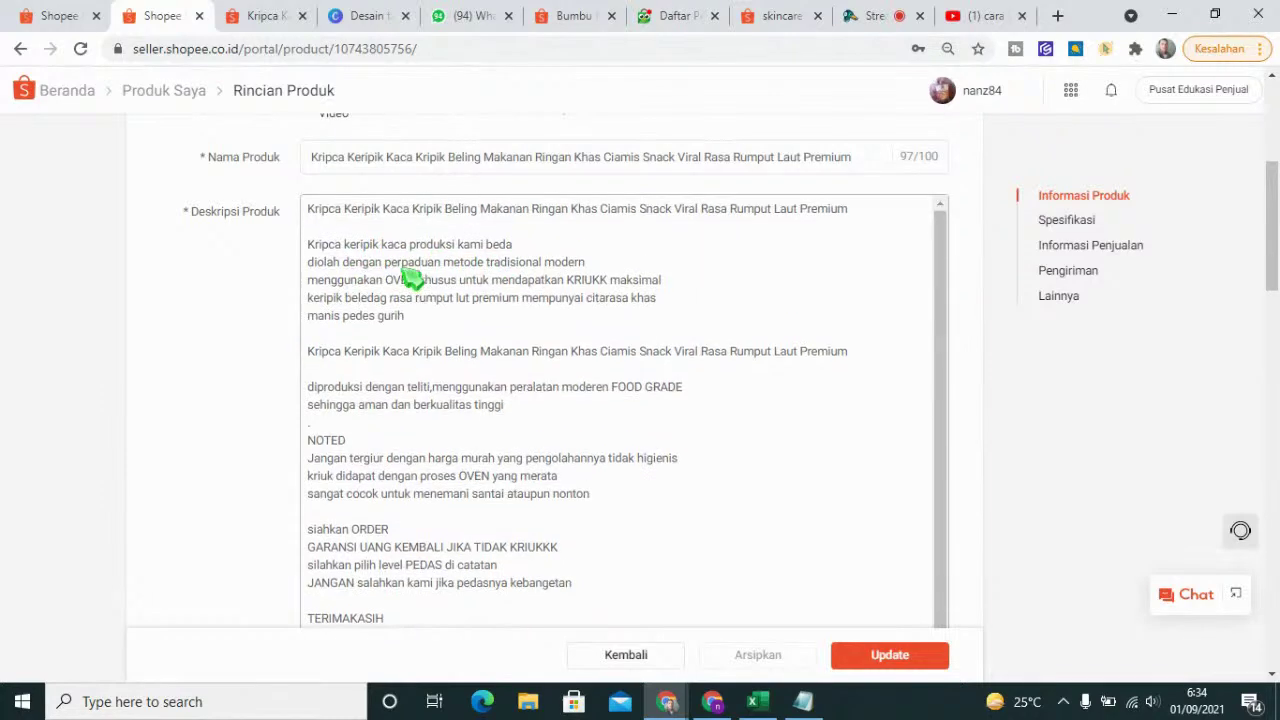
pyautogui.scroll(1, 412, 277)
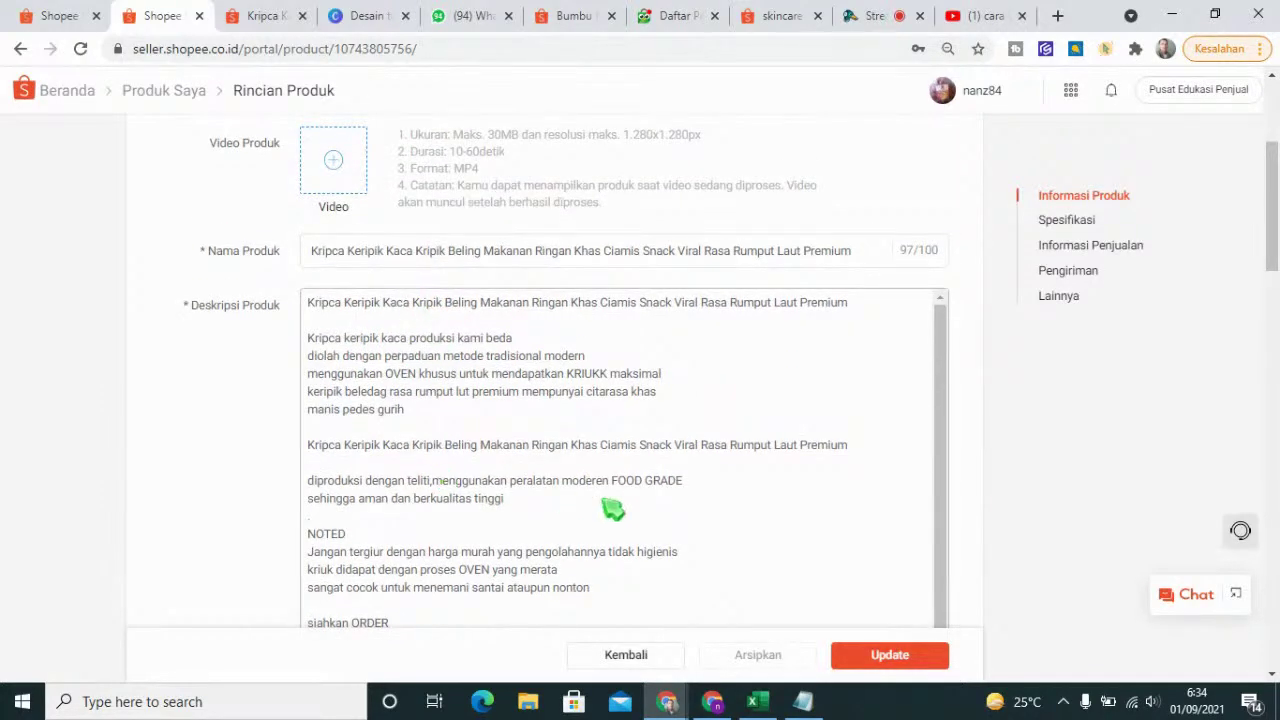
pyautogui.scroll(-1, 612, 510)
pyautogui.scroll(-5, 1008, 506)
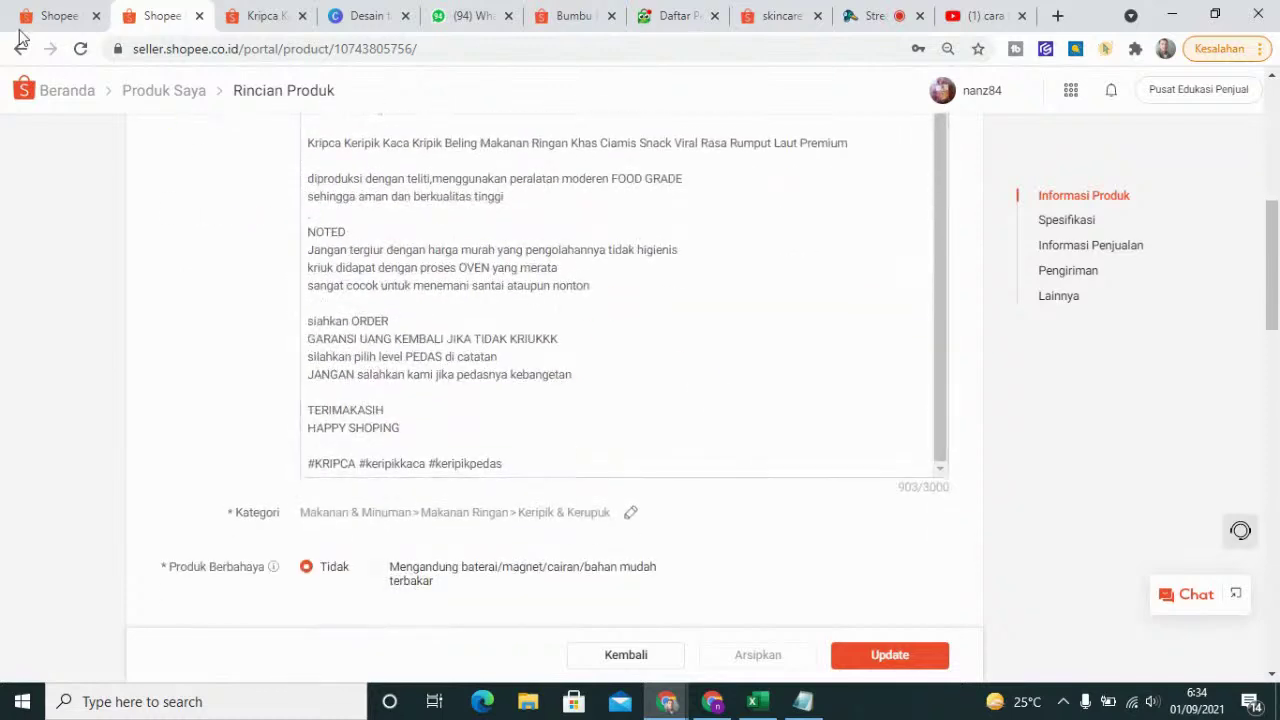
# - Go back to the Performa report and from there via the Seller Centre home page to the Produk Saya list
pyautogui.click(50, 15)
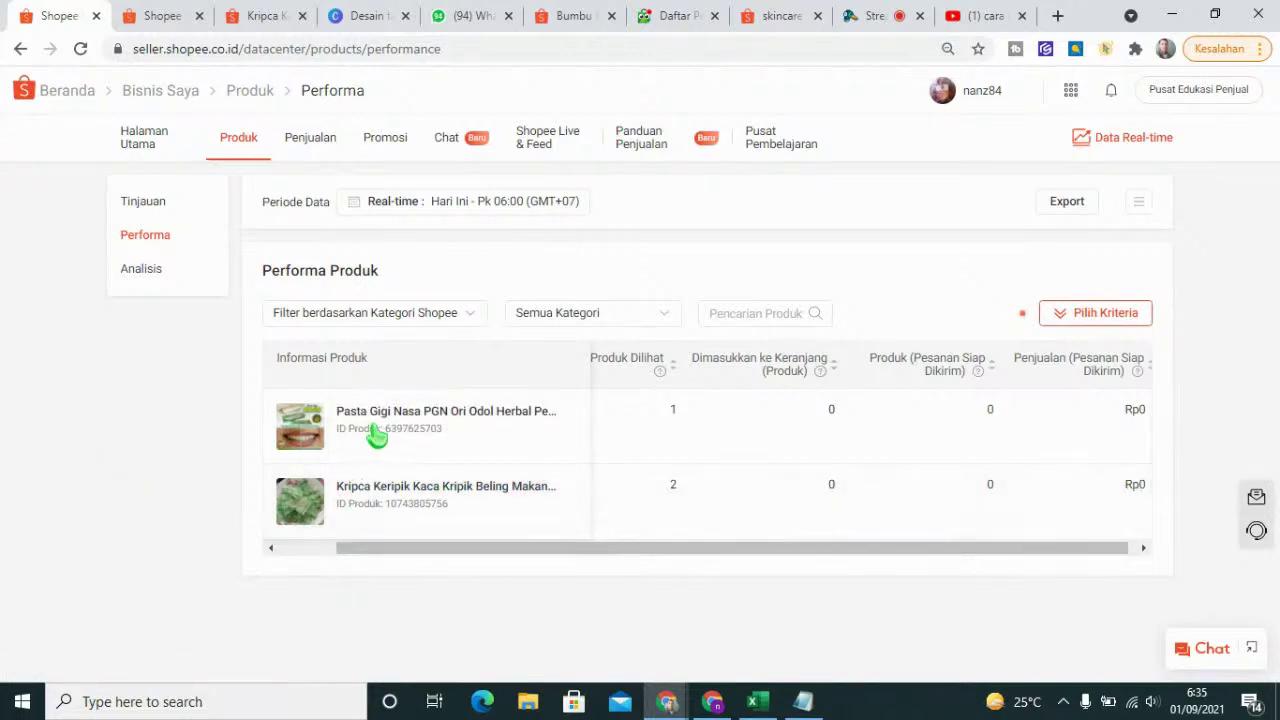
pyautogui.click(74, 91)
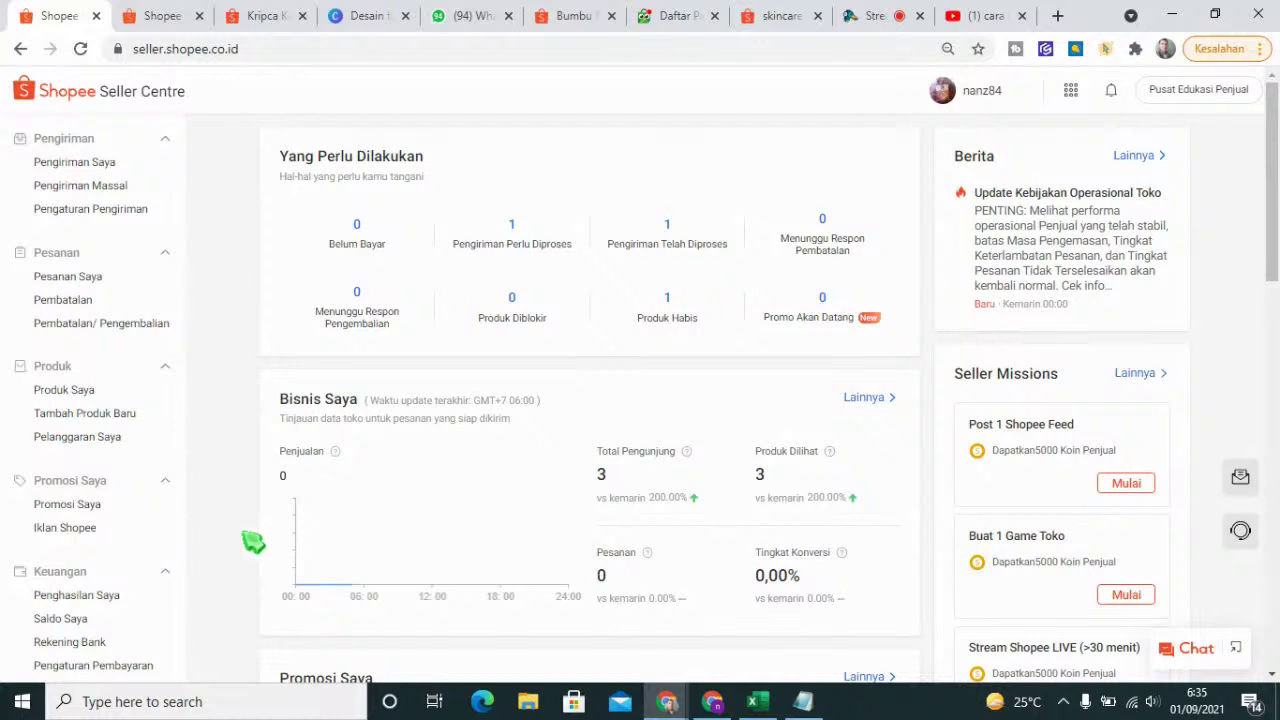
pyautogui.scroll(-3, 253, 541)
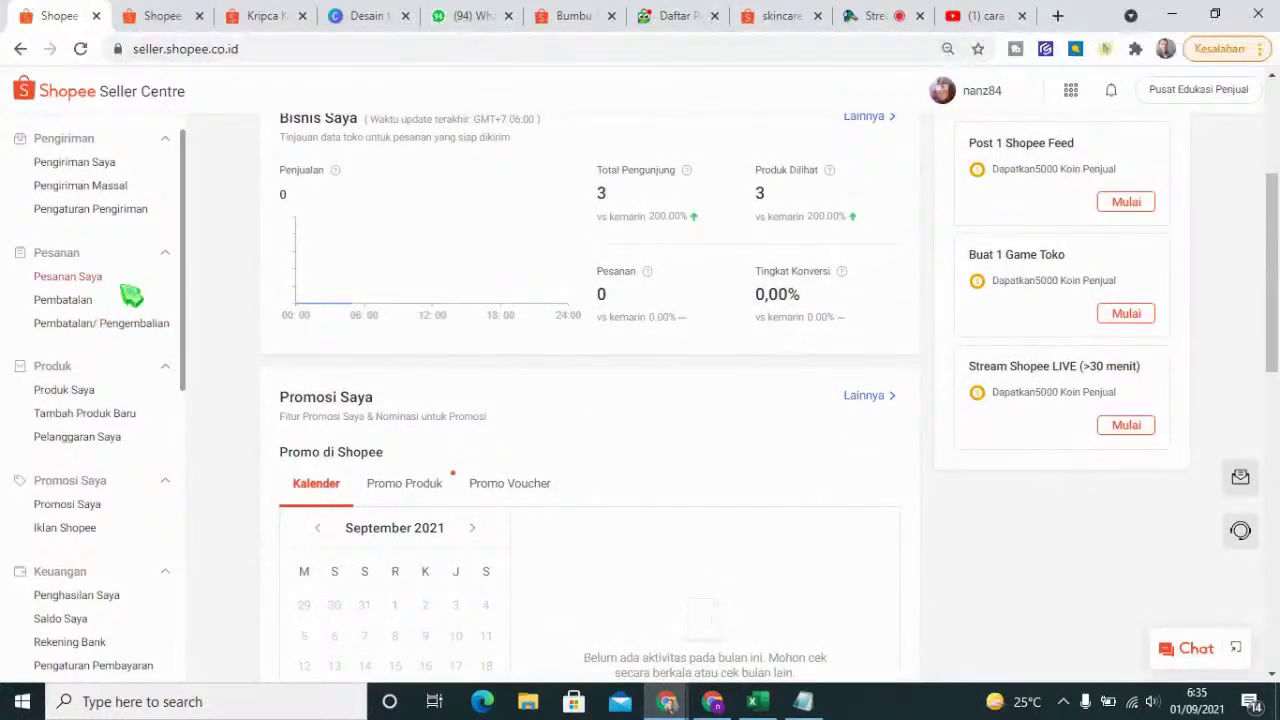
pyautogui.click(80, 392)
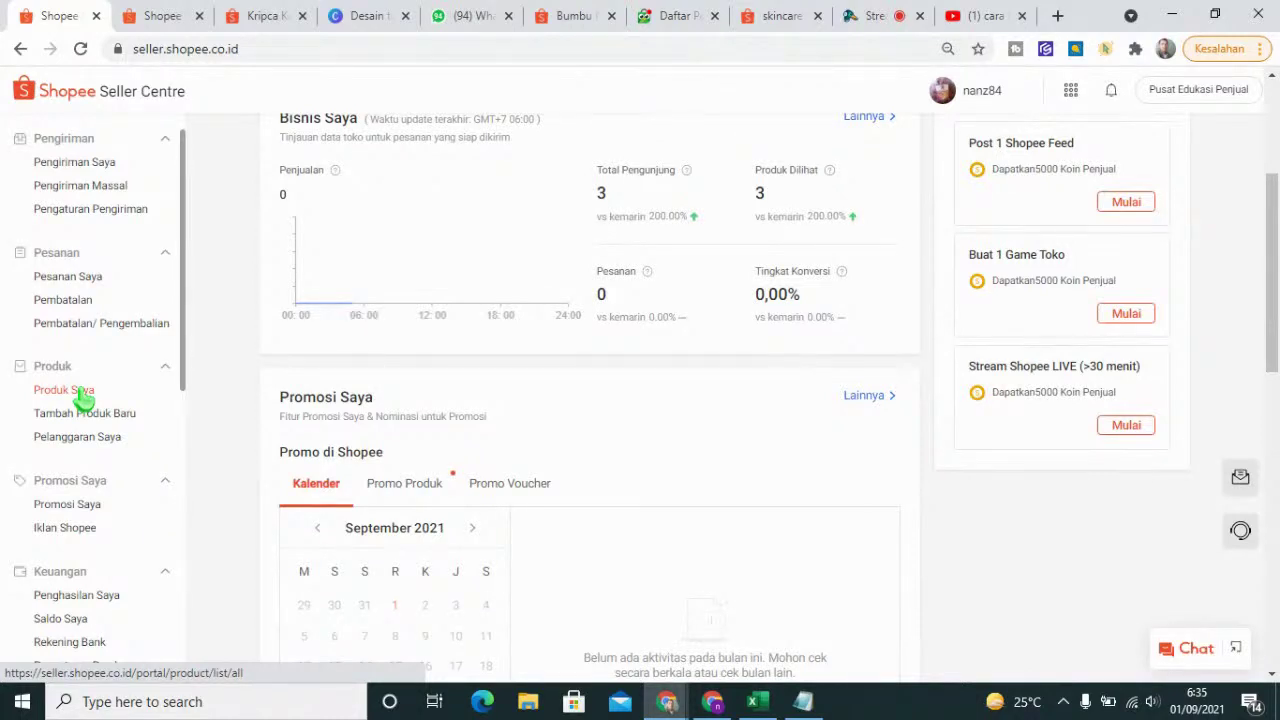
pyautogui.click(84, 398)
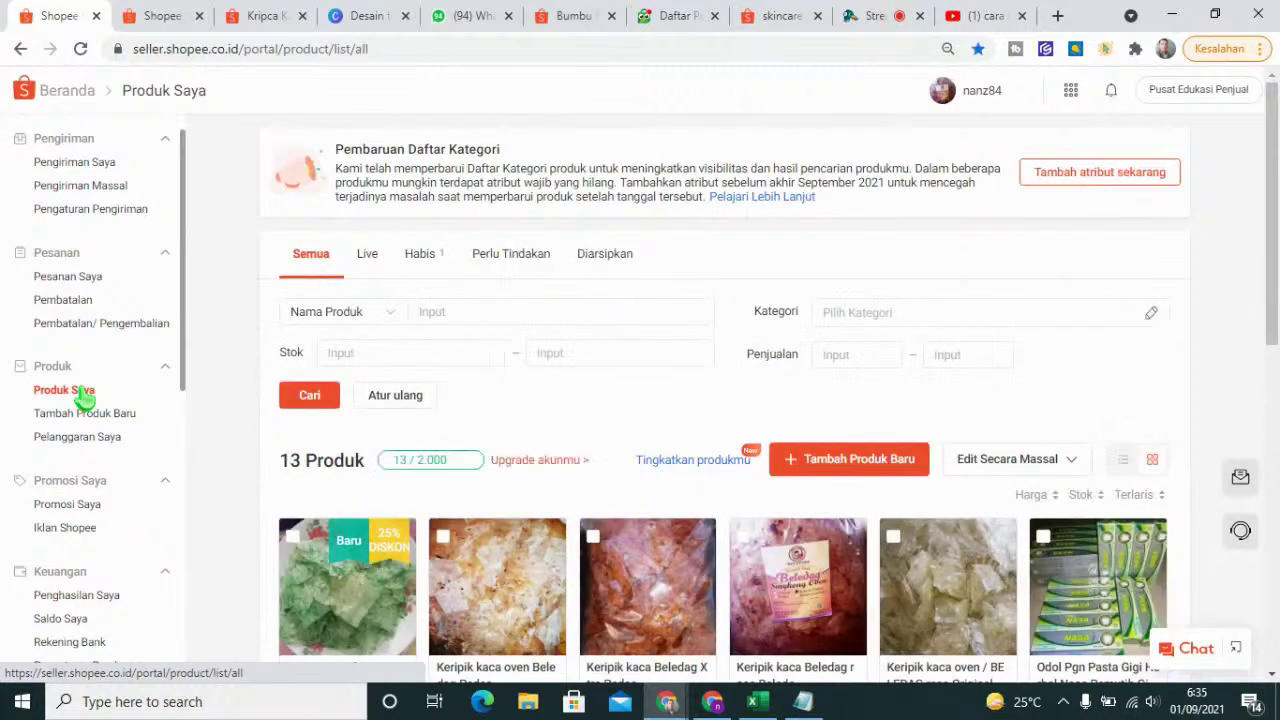
# - Examine the prices, stock, views, likes and sales of all the shop's products in the Produk Saya list
pyautogui.scroll(-6, 692, 488)
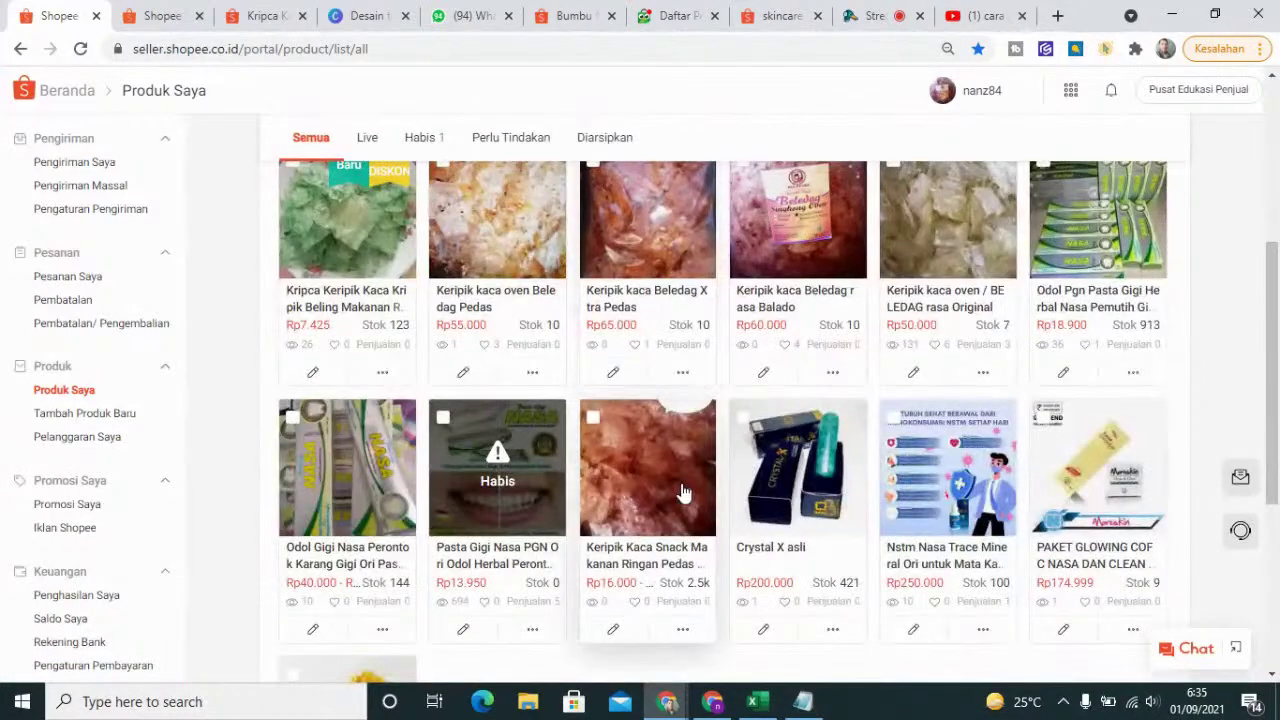
pyautogui.scroll(-2, 692, 492)
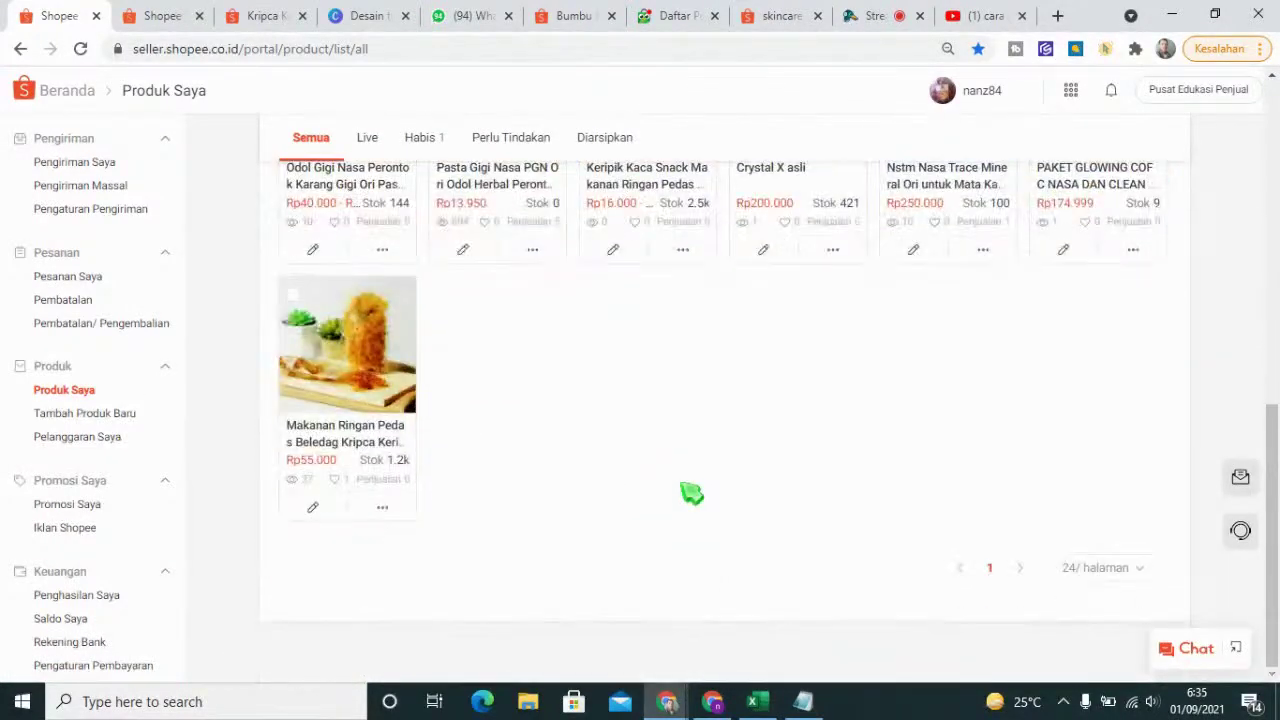
pyautogui.scroll(5, 685, 492)
pyautogui.scroll(3, 683, 492)
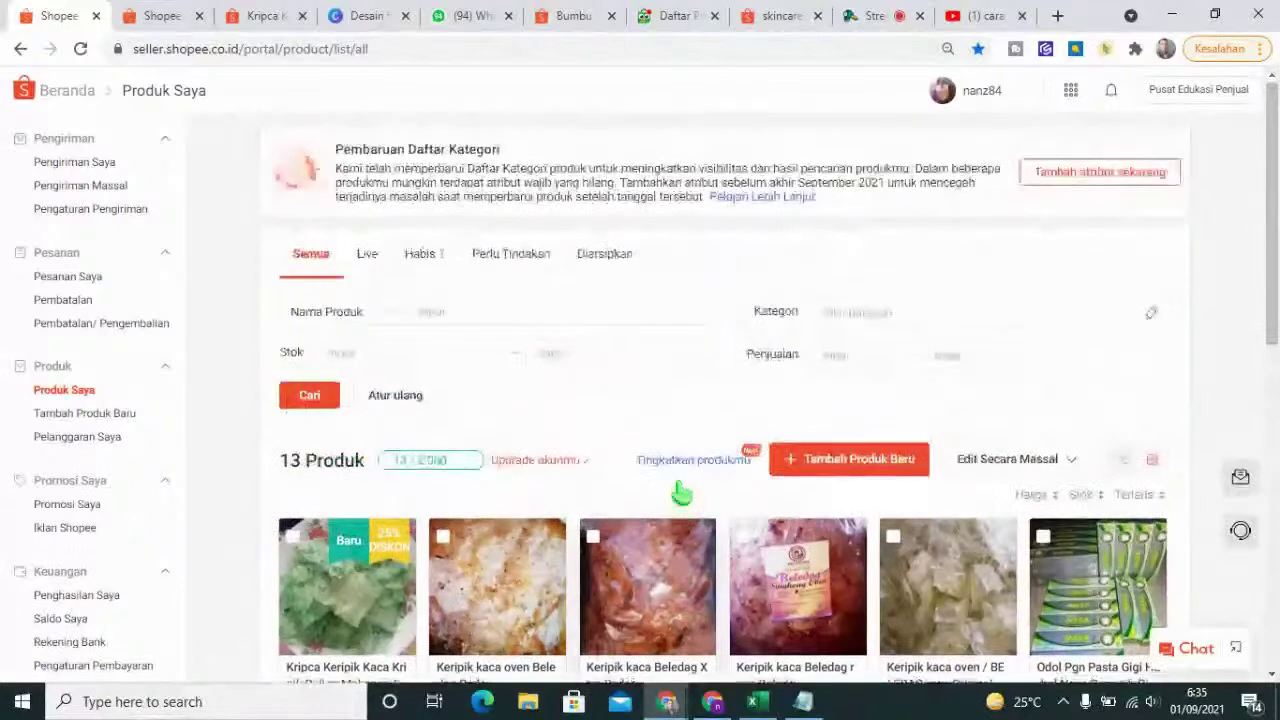
pyautogui.scroll(-2, 680, 492)
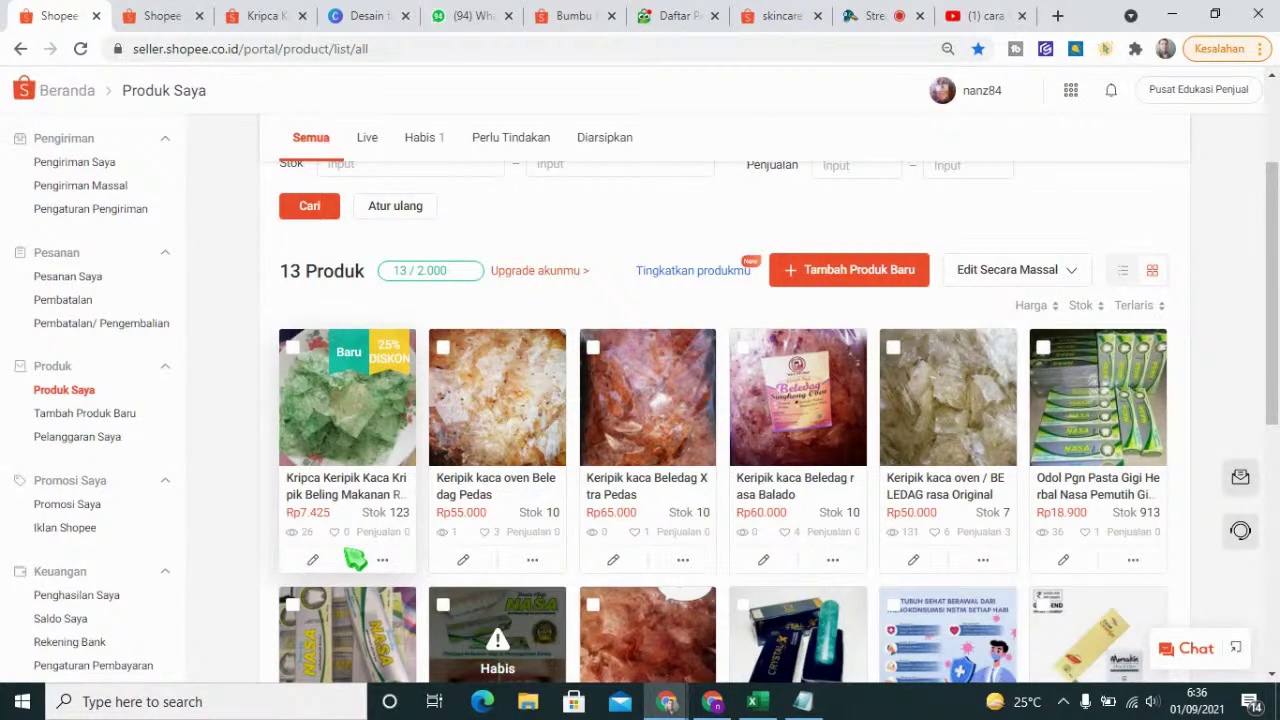
pyautogui.scroll(-1, 352, 559)
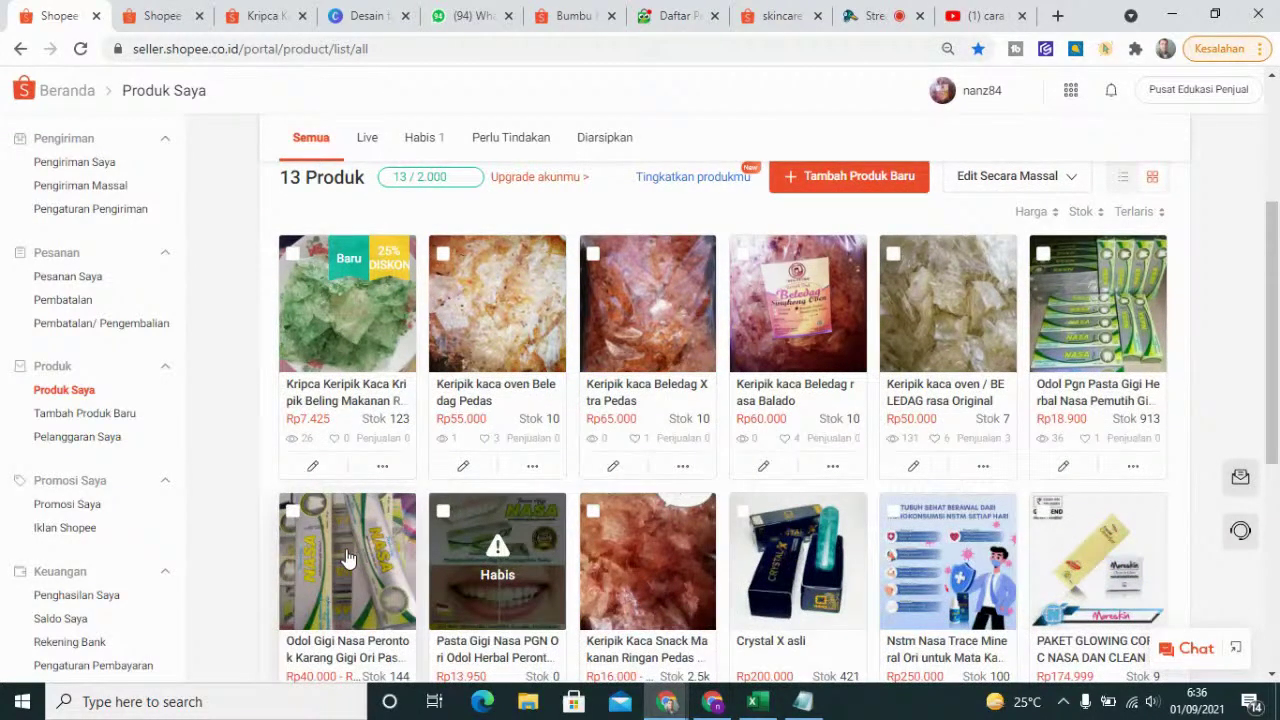
pyautogui.scroll(3, 347, 559)
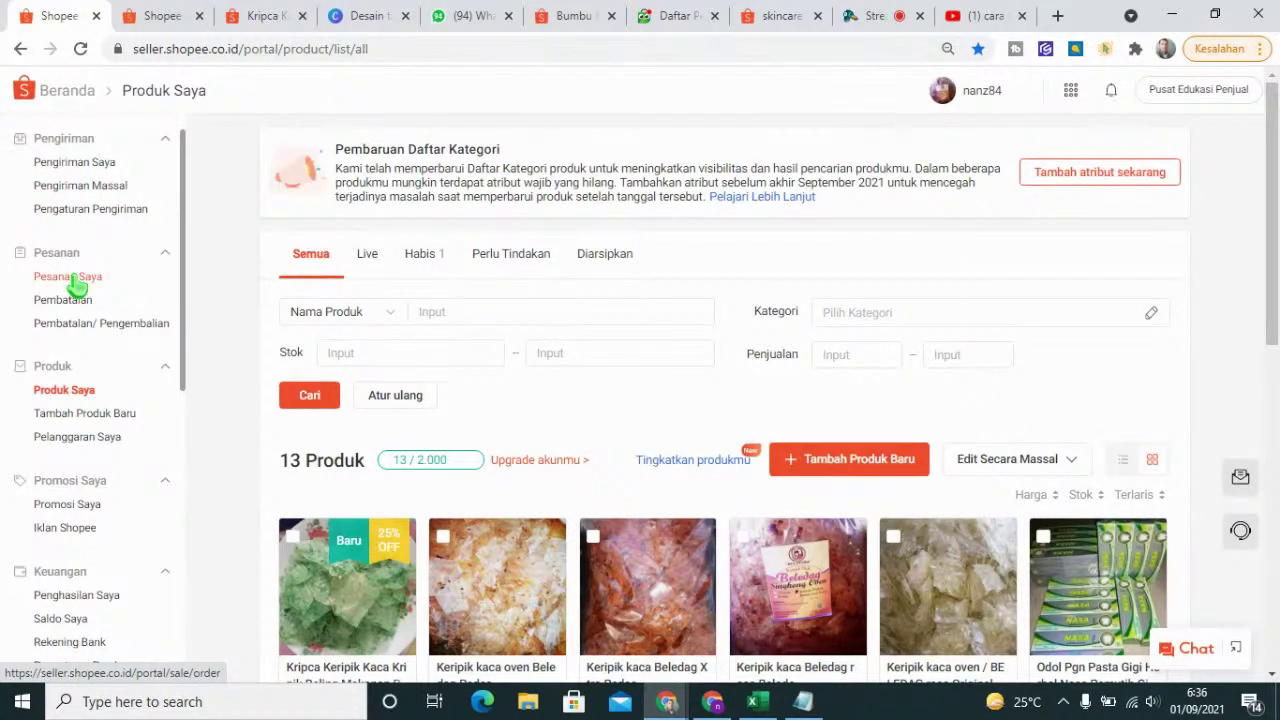
# - In Pesanan Saya, arrange a J&T Express pick-up for the newest Pasta Gigi Nasa order on 01-09-2021 between 13:00:00 and 17:59:59
pyautogui.click(78, 280)
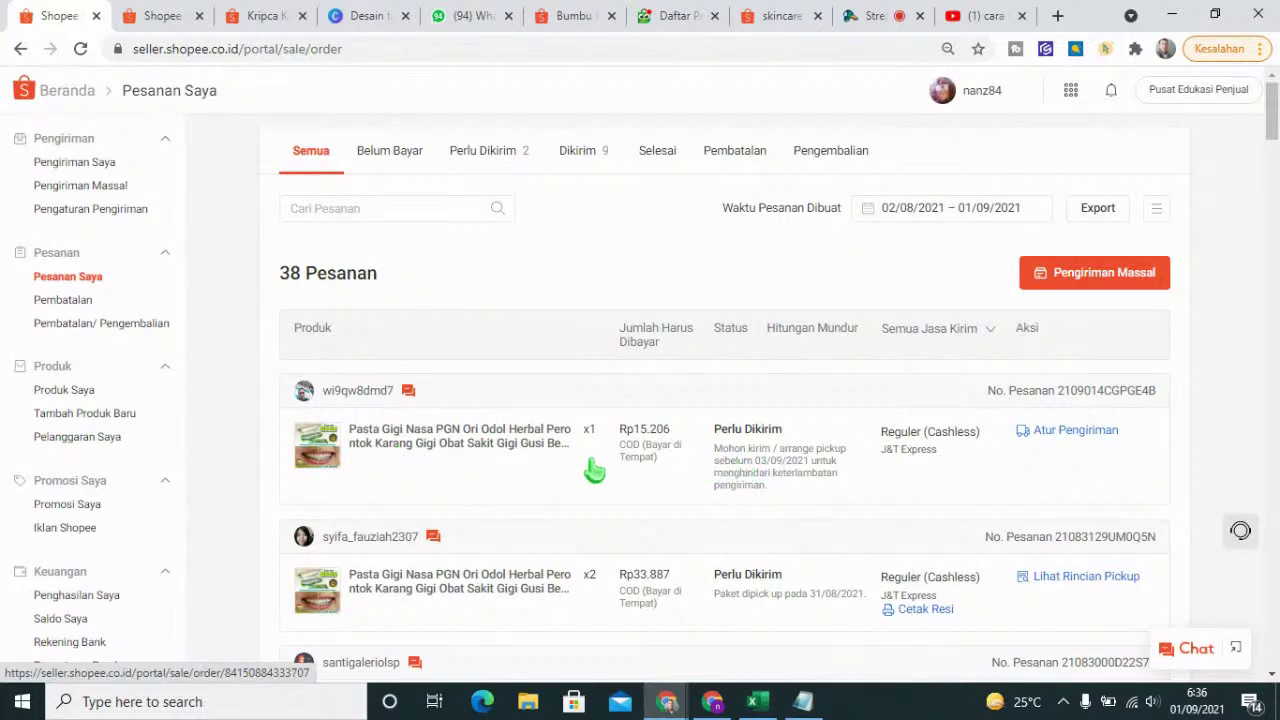
pyautogui.click(1068, 432)
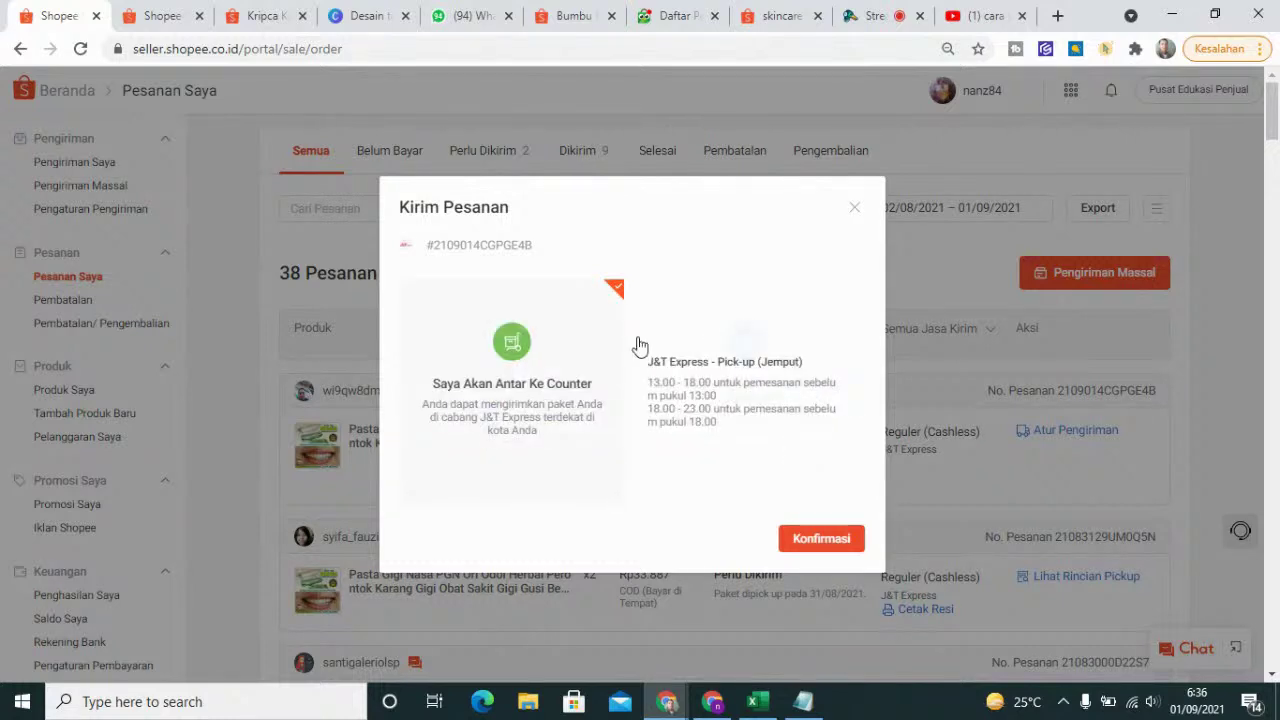
pyautogui.click(740, 333)
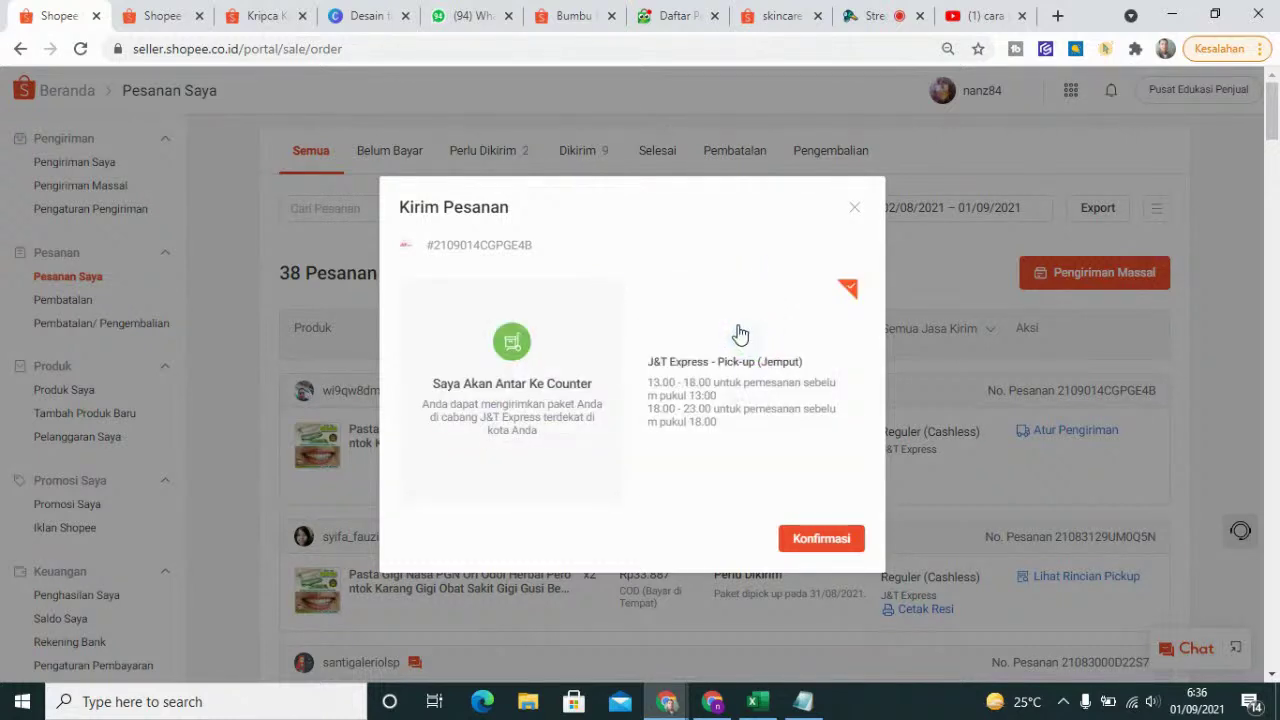
pyautogui.click(830, 540)
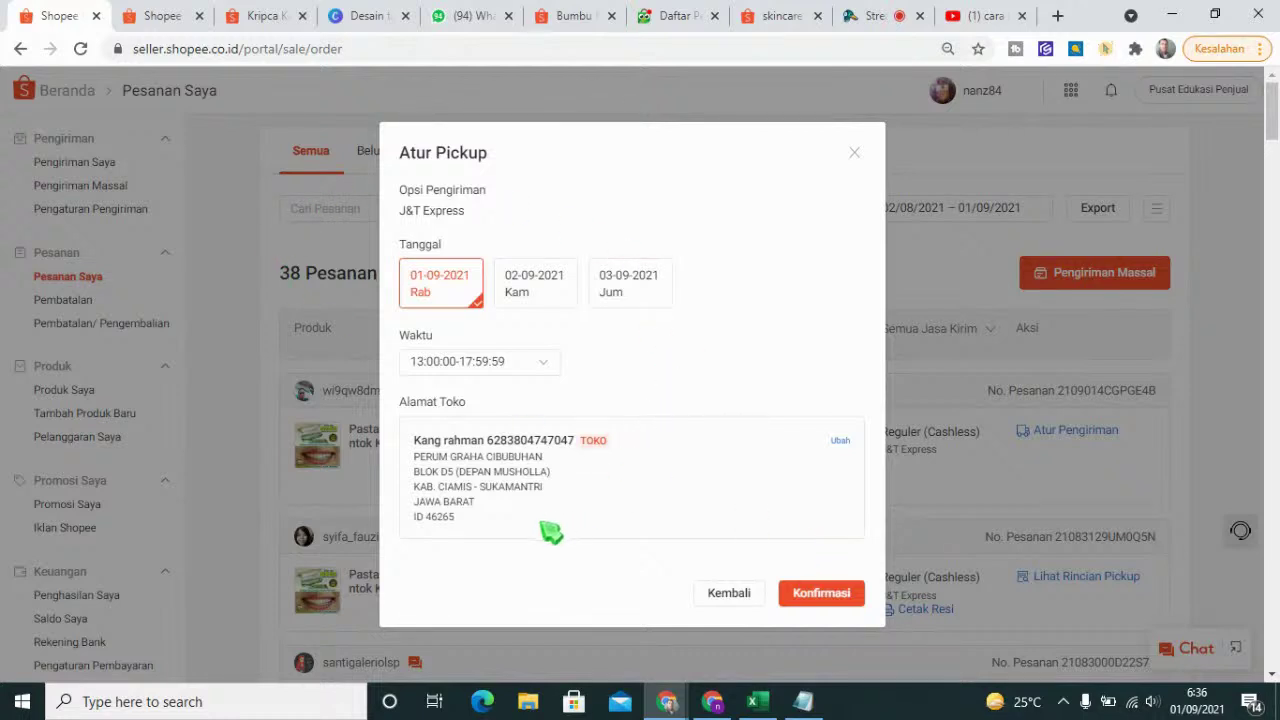
pyautogui.click(828, 598)
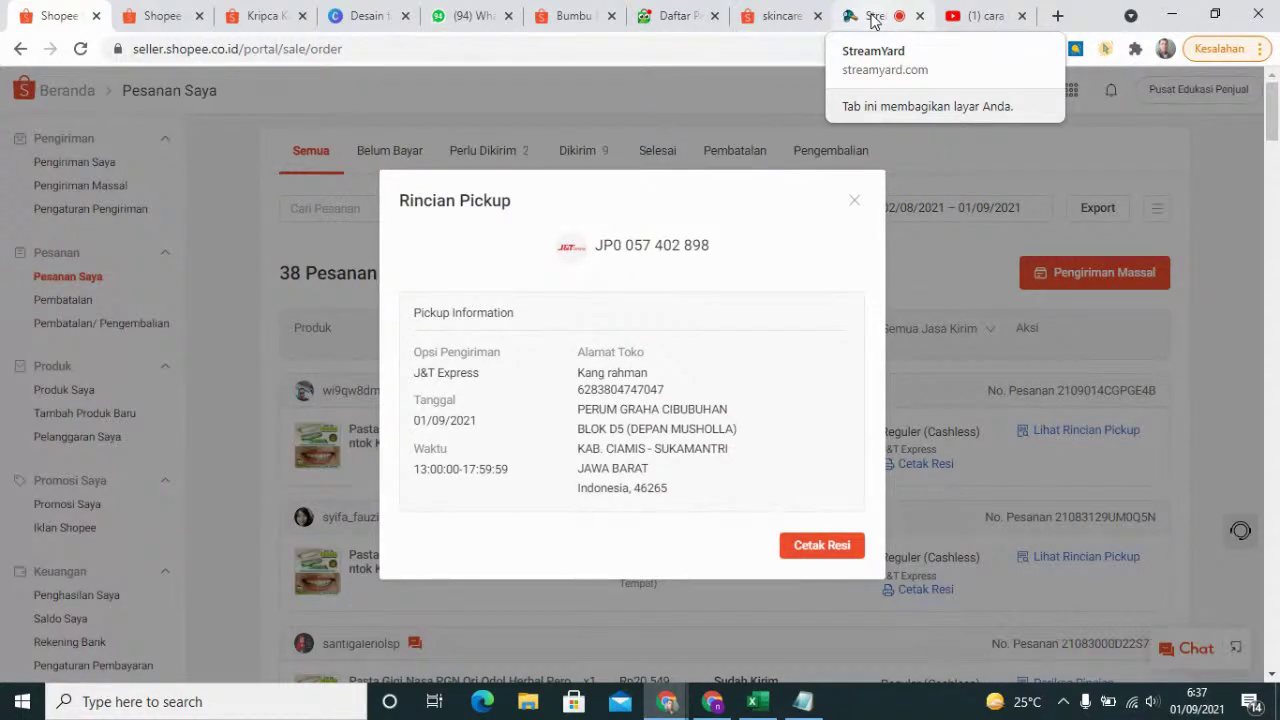
# - Switch to StreamYard and show on the broadcast the viewer question about continuing an exhausted ad, followed by the one about selling on Lazada
pyautogui.click(873, 16)
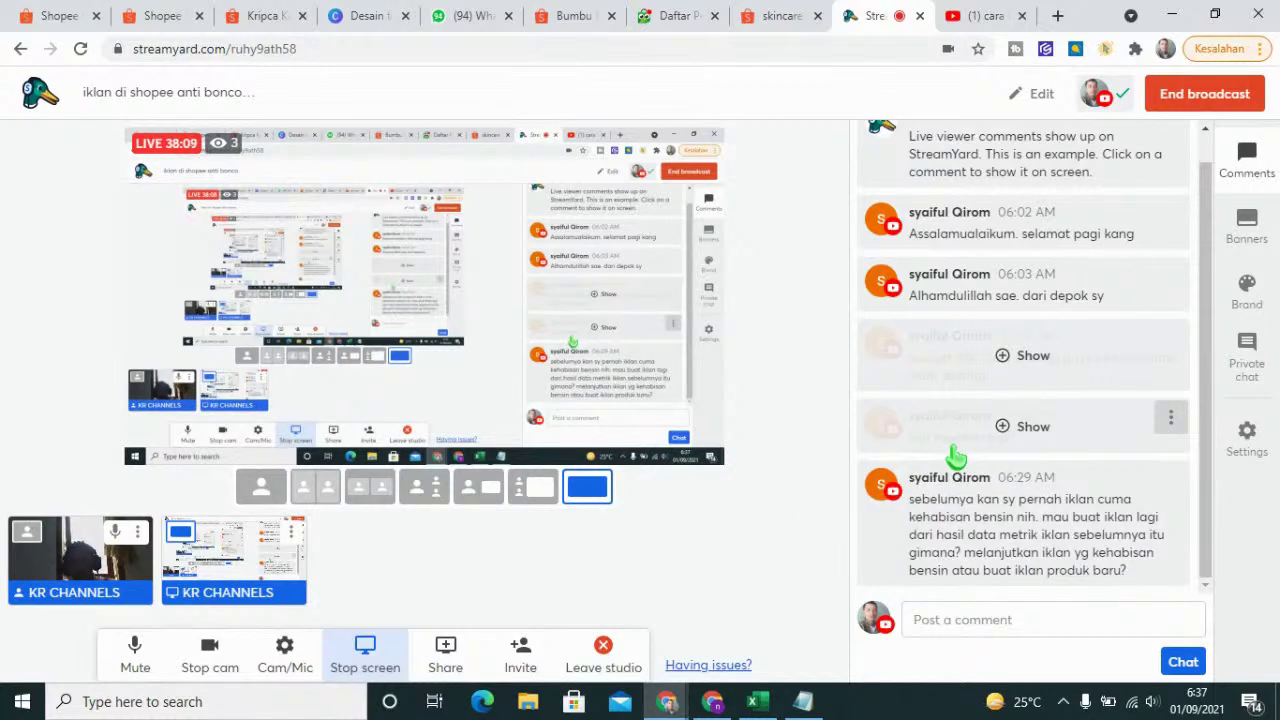
pyautogui.click(1003, 527)
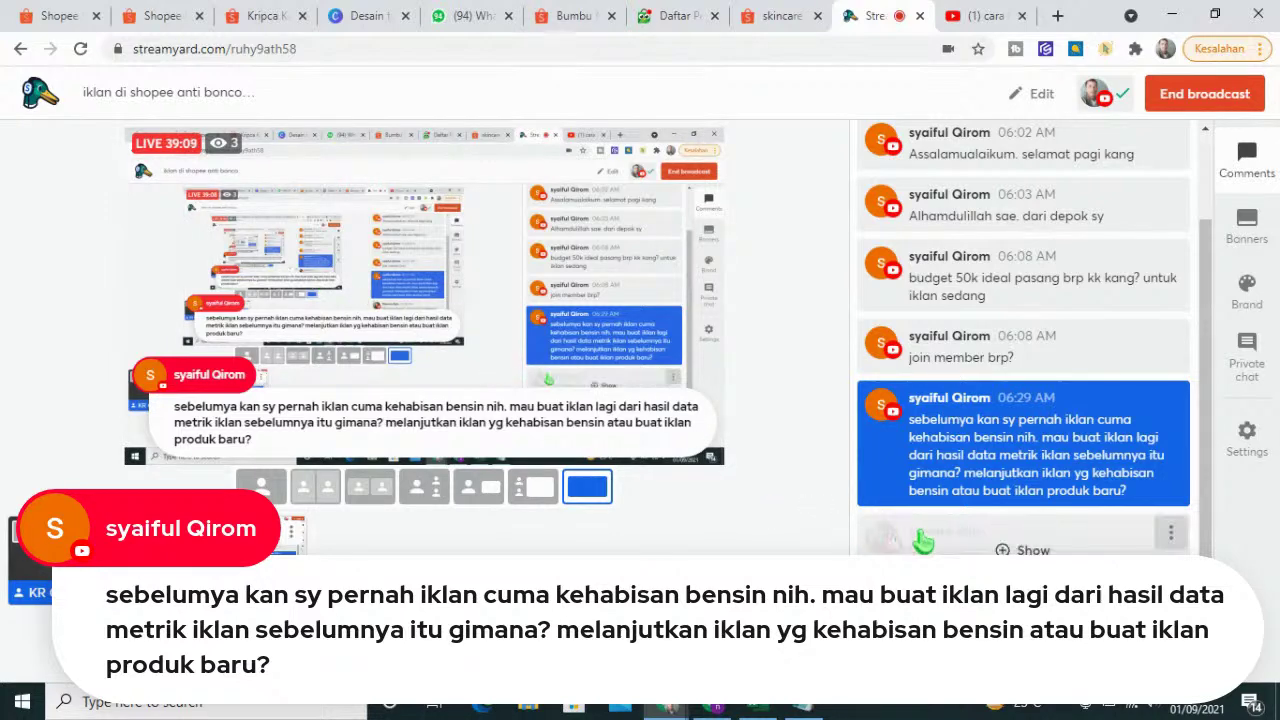
pyautogui.click(1005, 552)
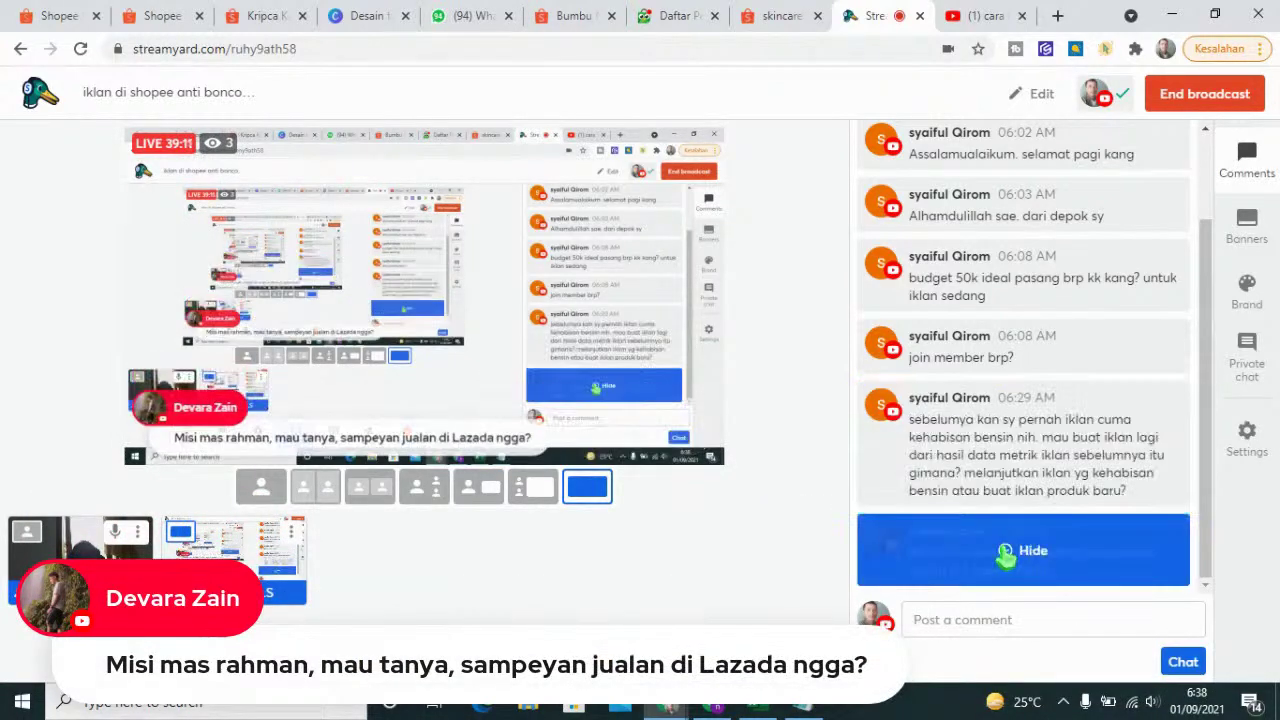